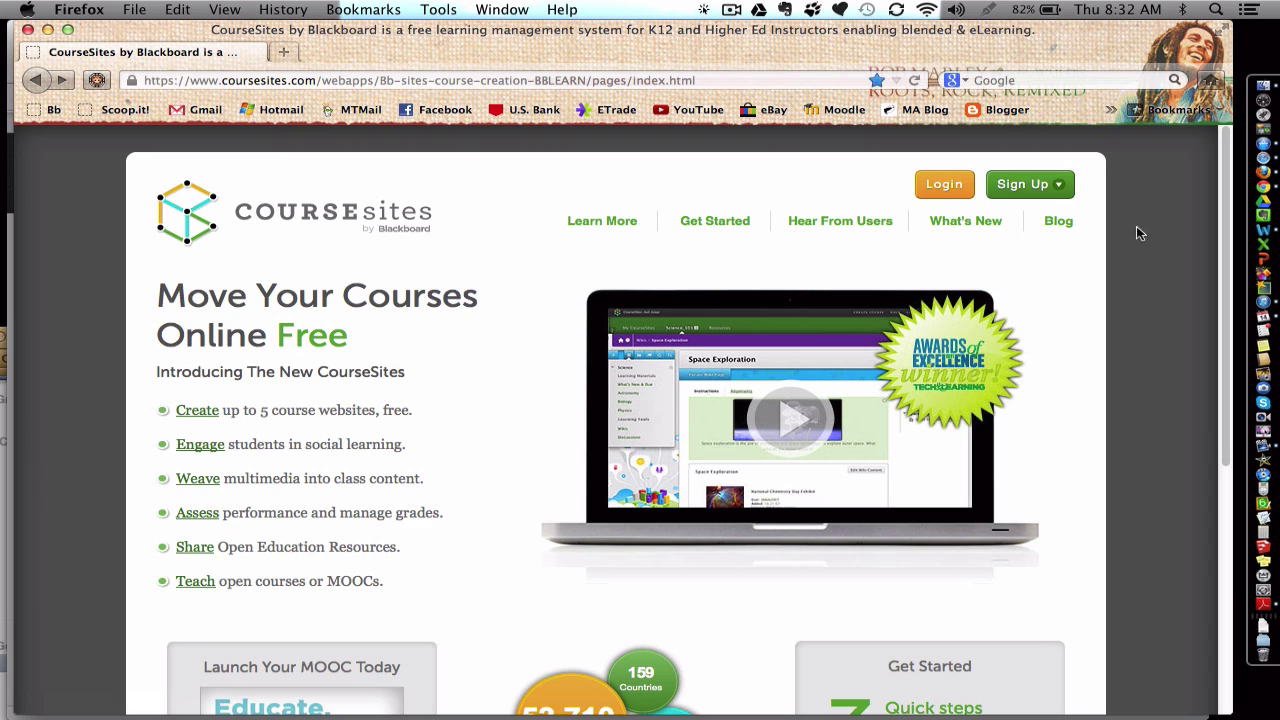
Step: Open the Sign Up dropdown on the CourseSites home page to show the instructor and student options
left_click(1066, 190)
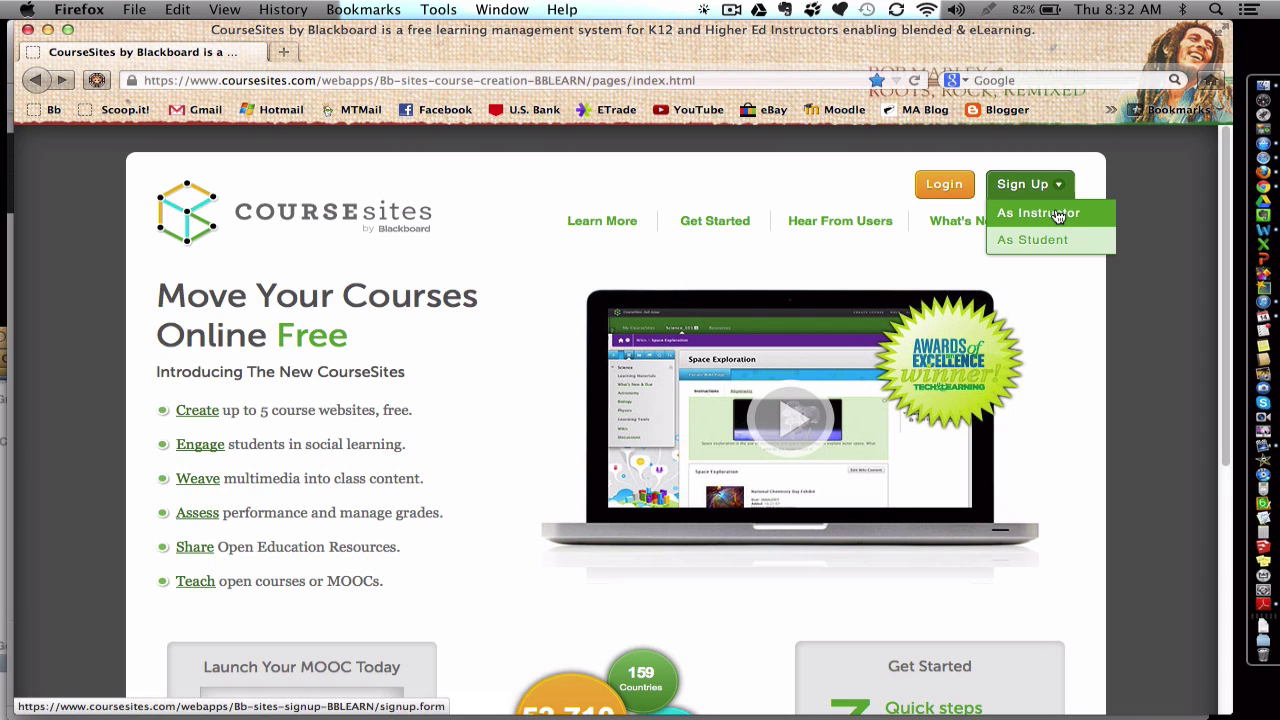
Step: Start instructor sign-up and enter the first name, last name, e-mail and country United States
left_click(1058, 216)
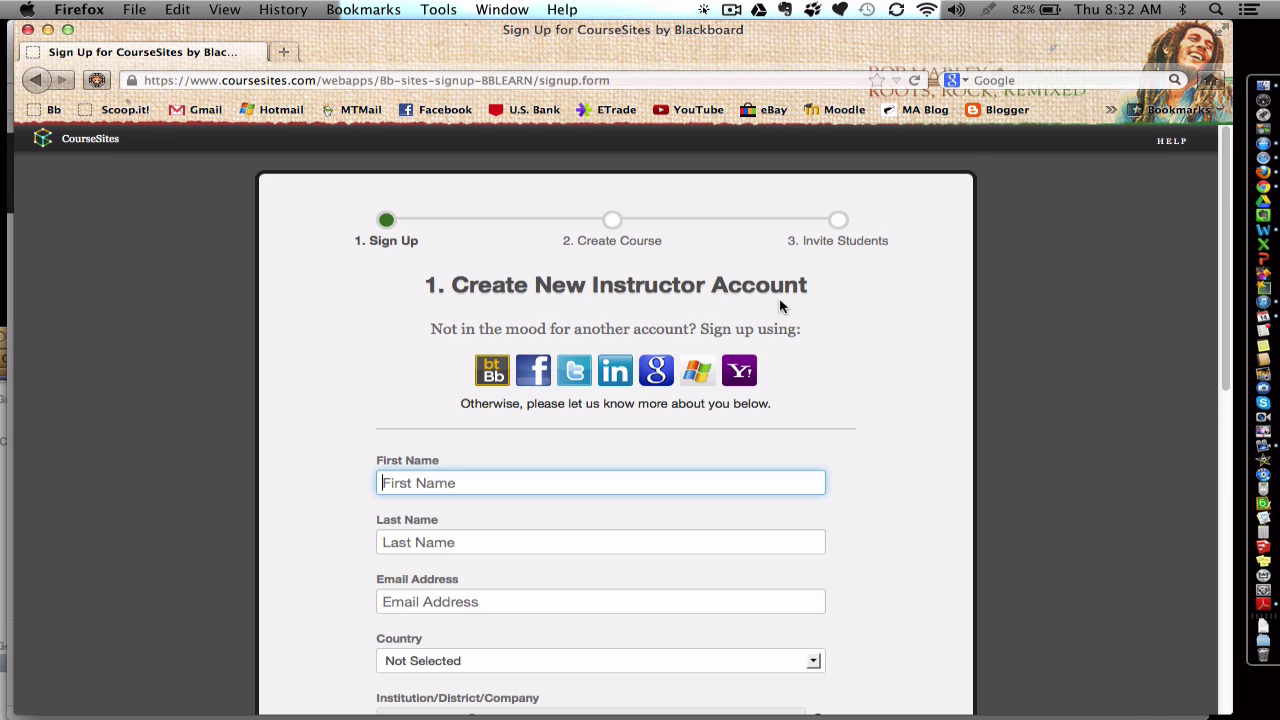
scroll(749, 310, "down", 3)
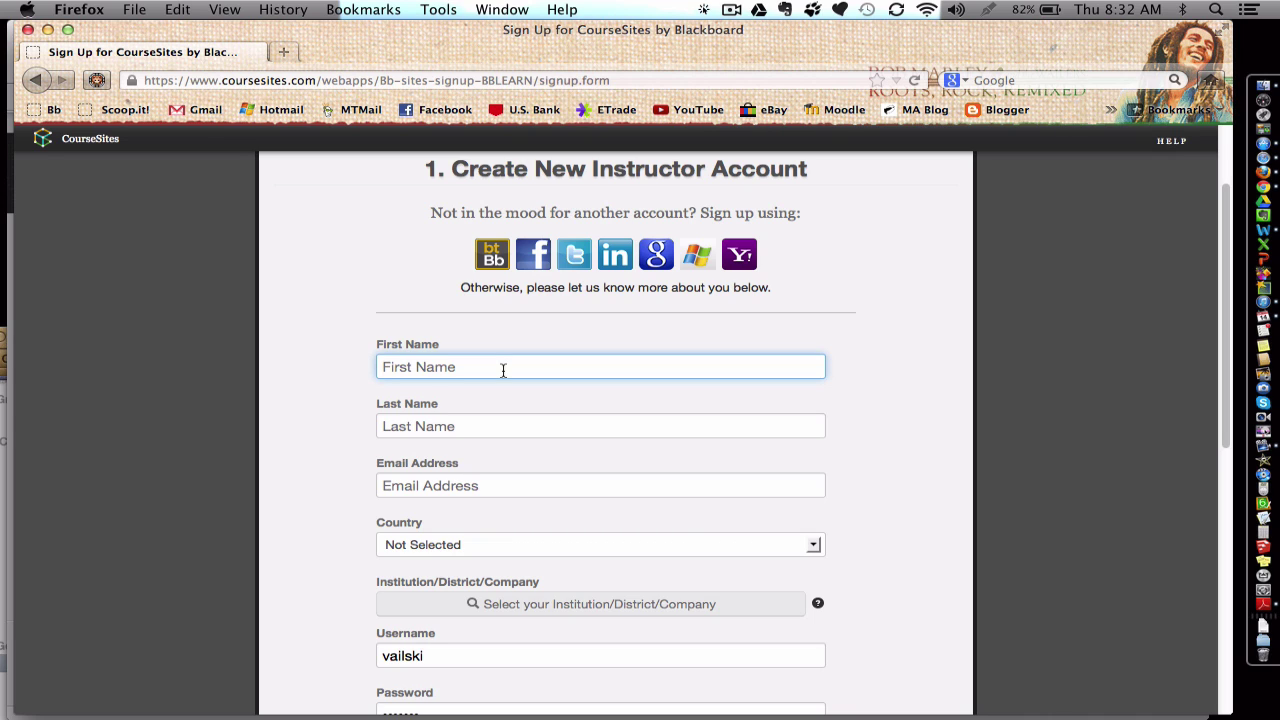
key("Tab")
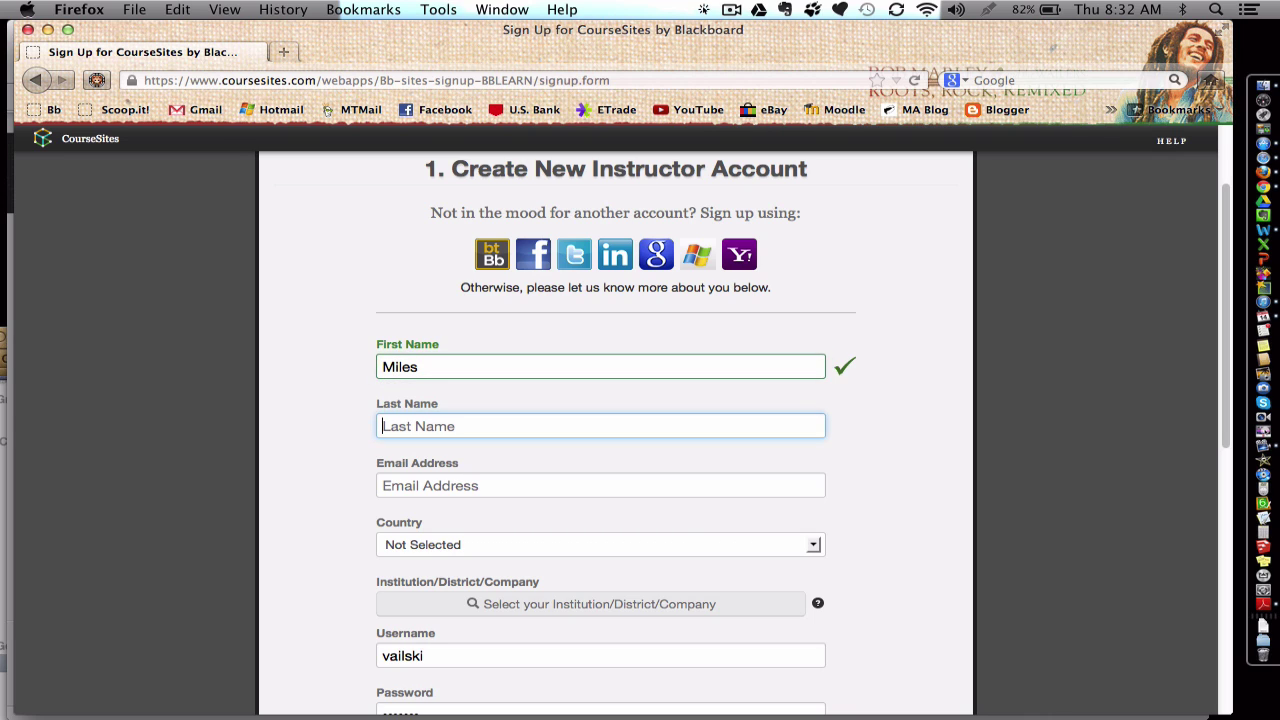
key("Tab")
key("Tab")
type("United States")
scroll(343, 506, "down", 2)
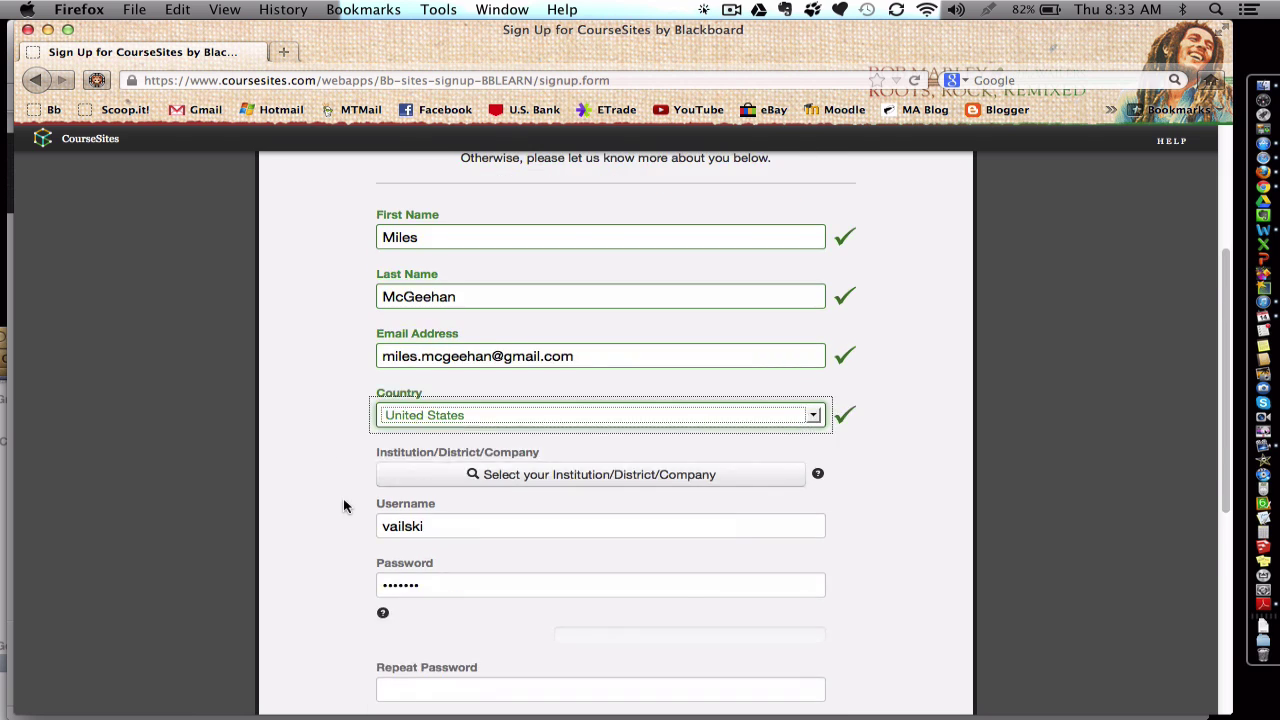
Step: Search institutions for 'bozeman' and select Bozeman School District 7
left_click(406, 474)
type("bozeman")
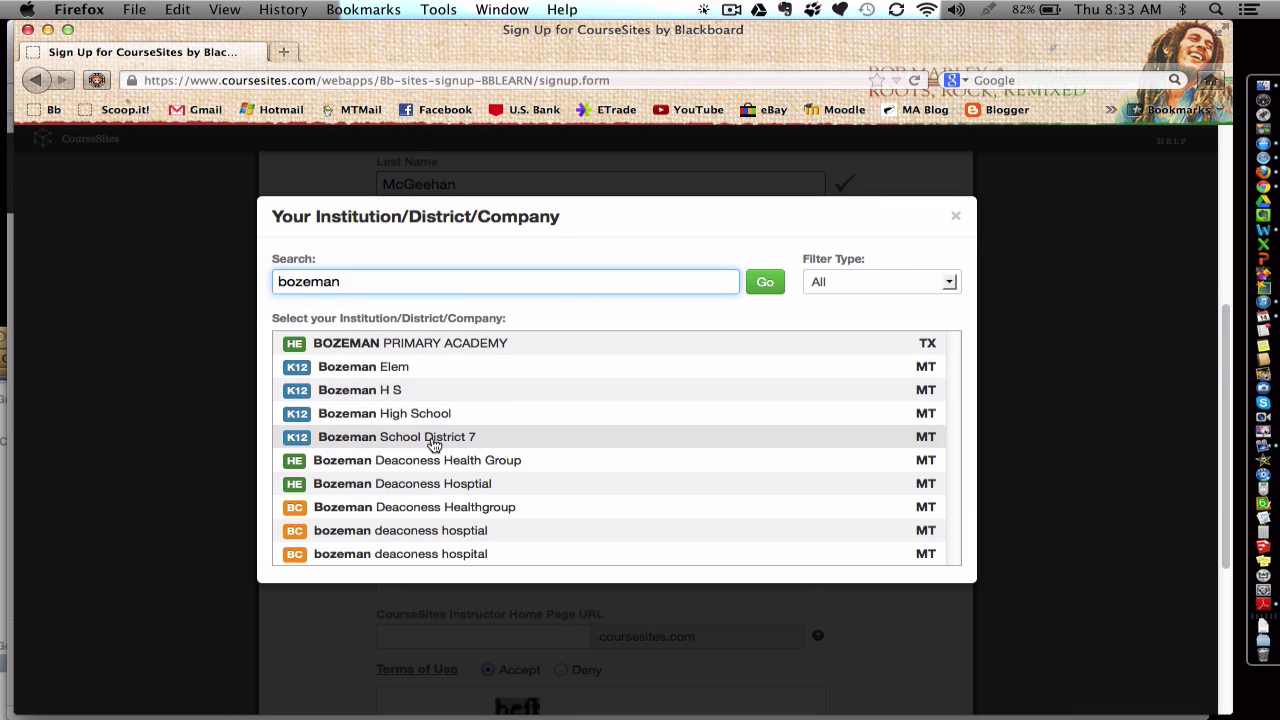
left_click(433, 445)
key("Tab")
key("shift+Tab")
scroll(600, 420, "up", 2)
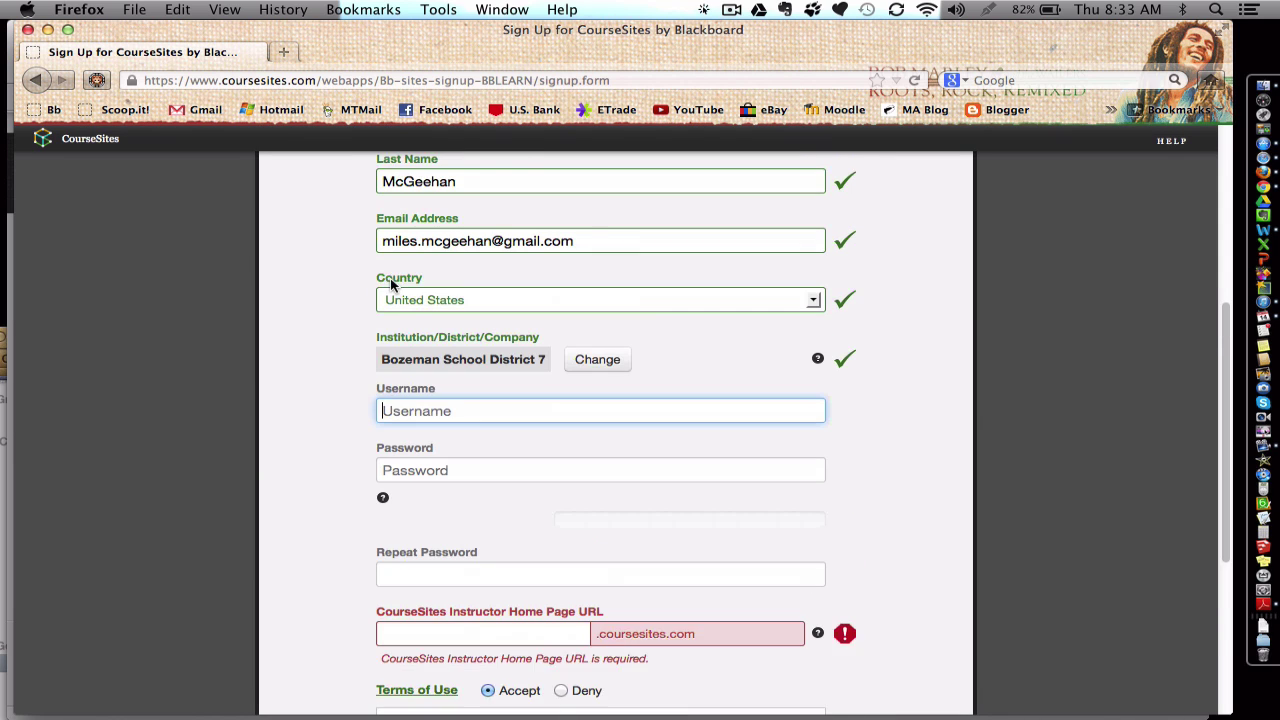
Step: Enter the account username, then type the password and repeat it
key("Tab")
left_click(421, 411)
key("BackSpace")
left_click(469, 471)
type("********")
scroll(491, 466, "down", 3)
left_click(491, 466)
type("********")
Step: Replace the suggested home page address with a custom address
double_click(434, 529)
key("BackSpace")
scroll(434, 529, "down", 2)
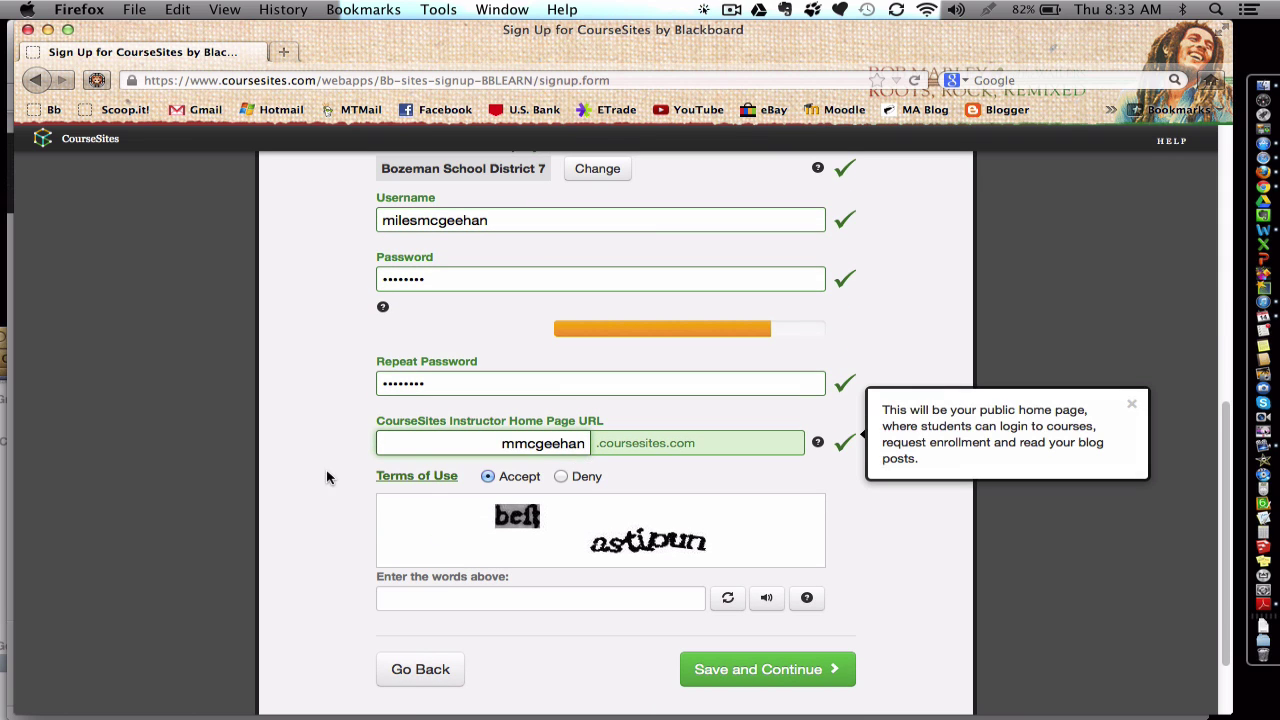
left_click(326, 477)
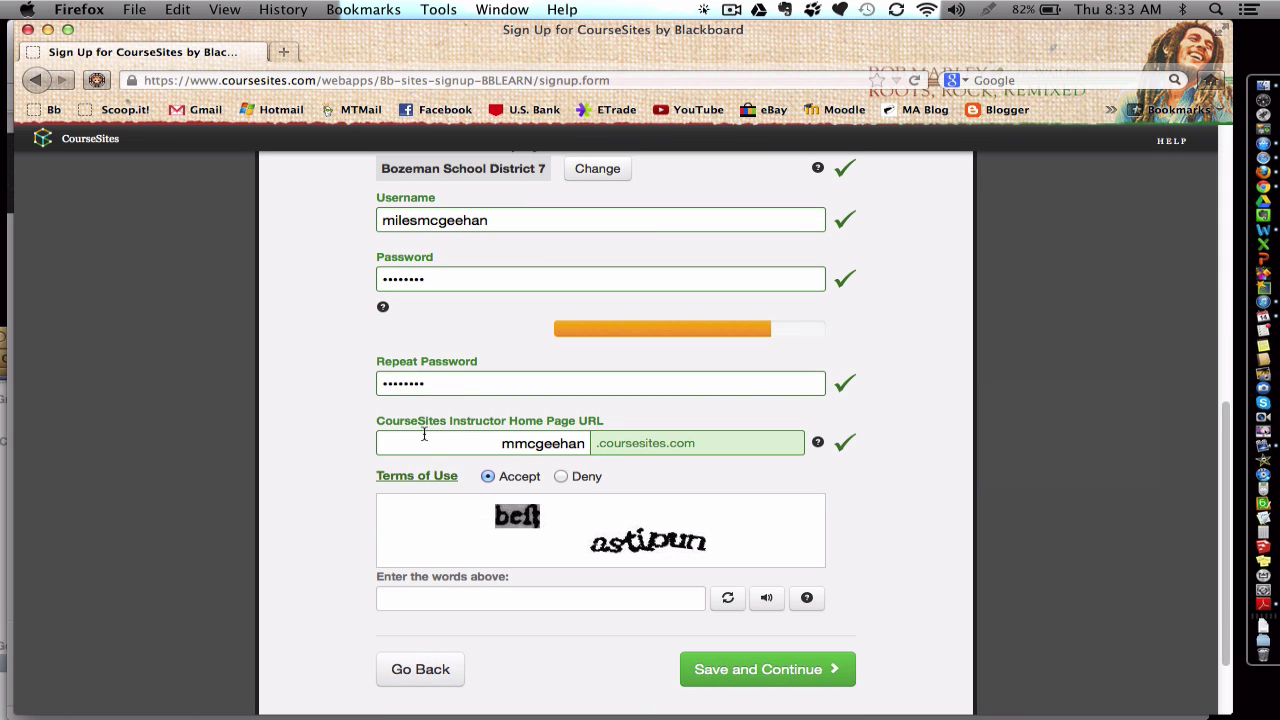
scroll(566, 444, "down", 1)
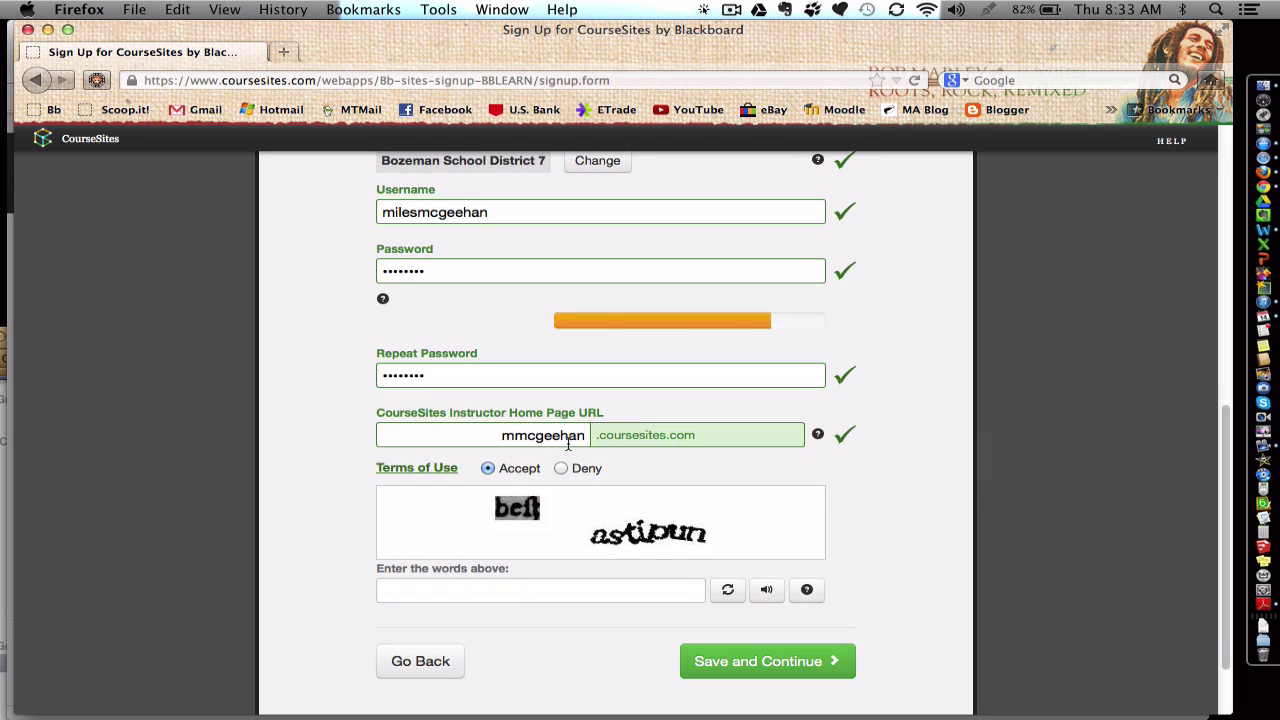
left_click_drag(586, 436, 444, 412)
key("BackSpace")
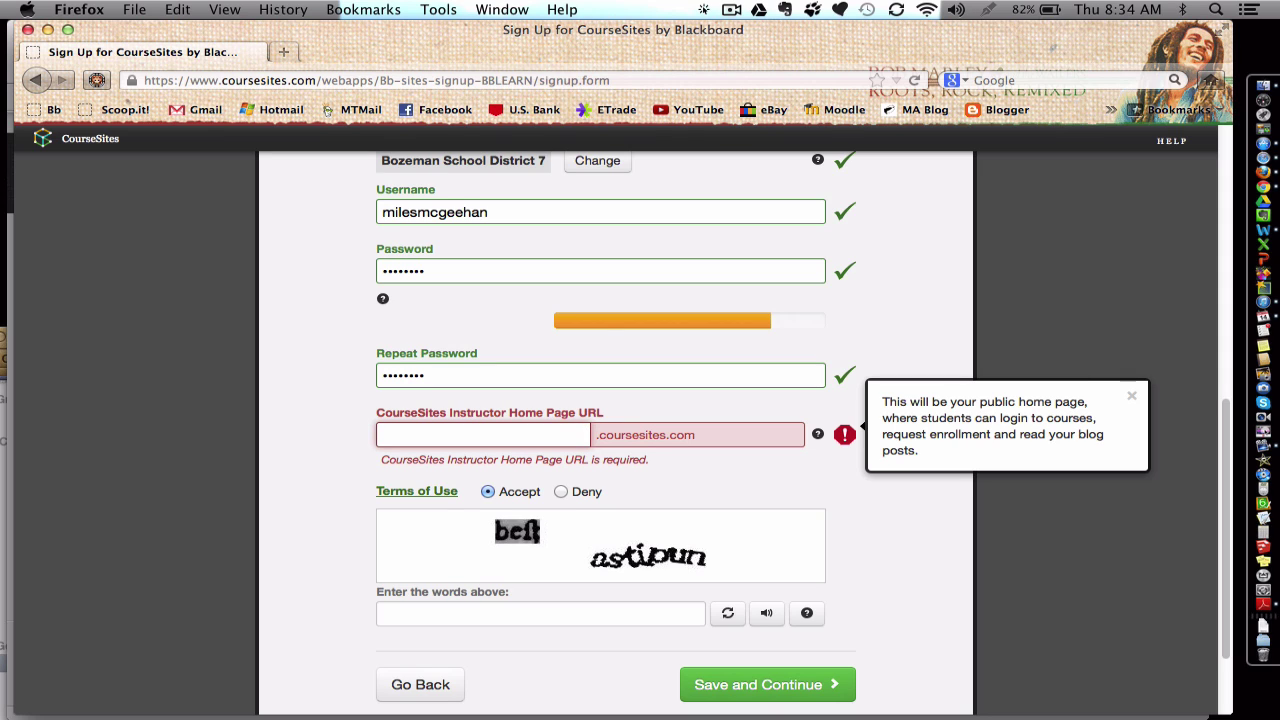
type("mcgeehan")
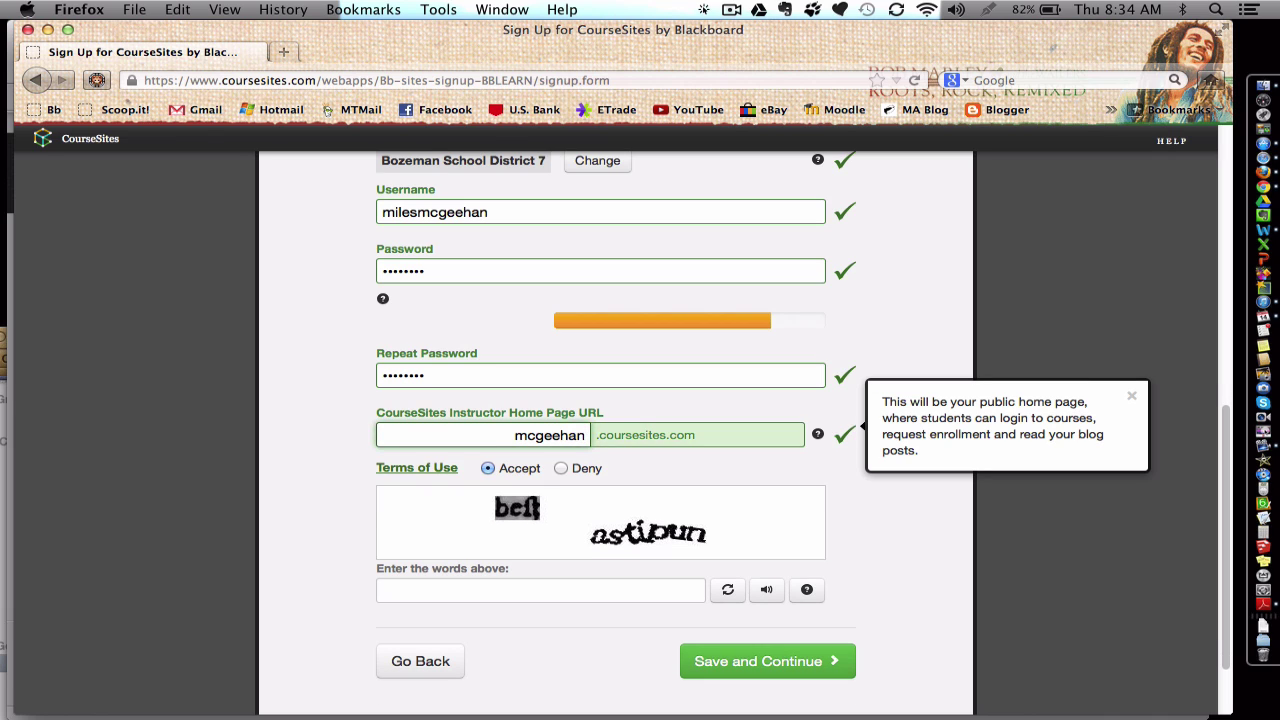
type("courses")
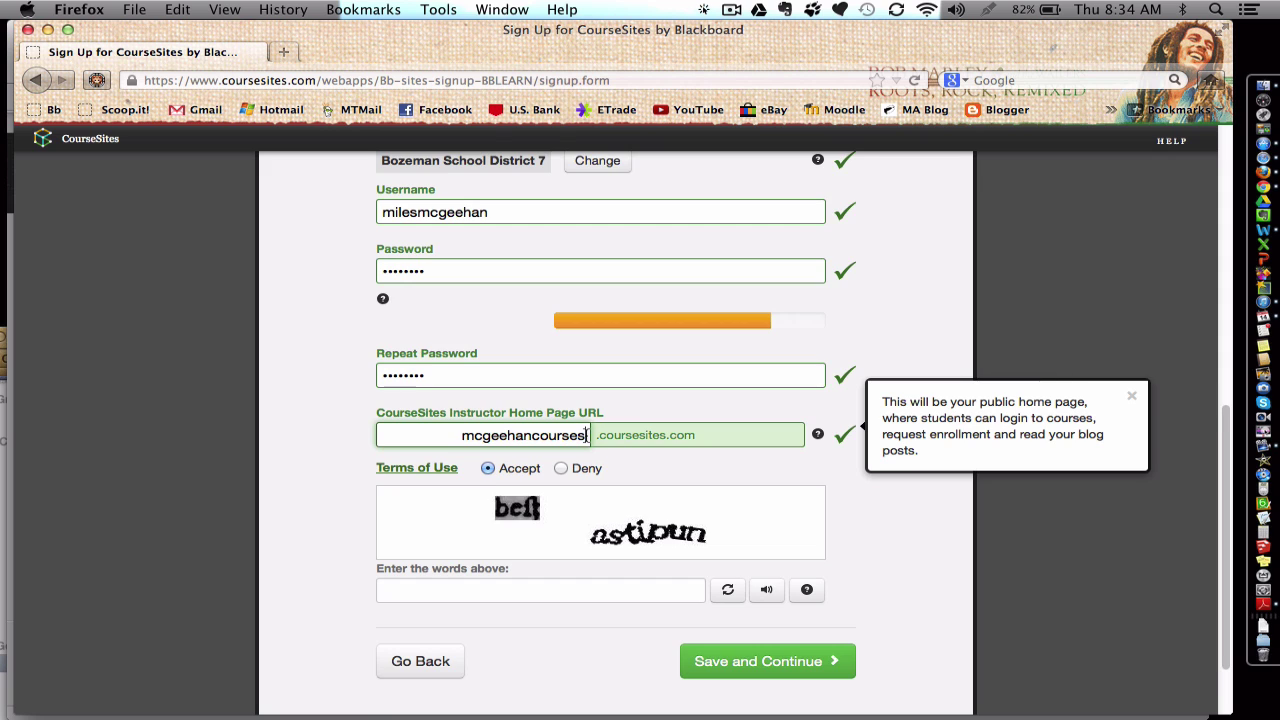
Step: Enter the captcha verification words and save the new instructor account
scroll(586, 438, "down", 1)
scroll(586, 442, "down", 2)
scroll(586, 445, "down", 1)
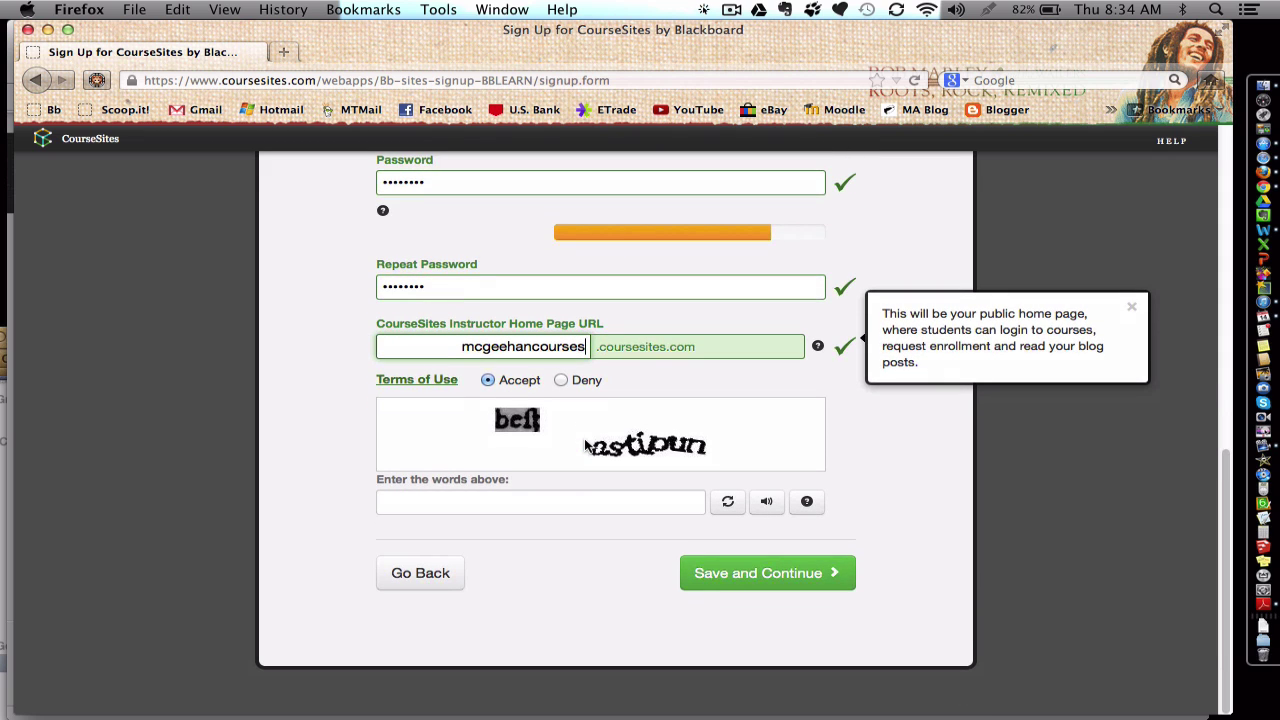
left_click(430, 504)
type("beft")
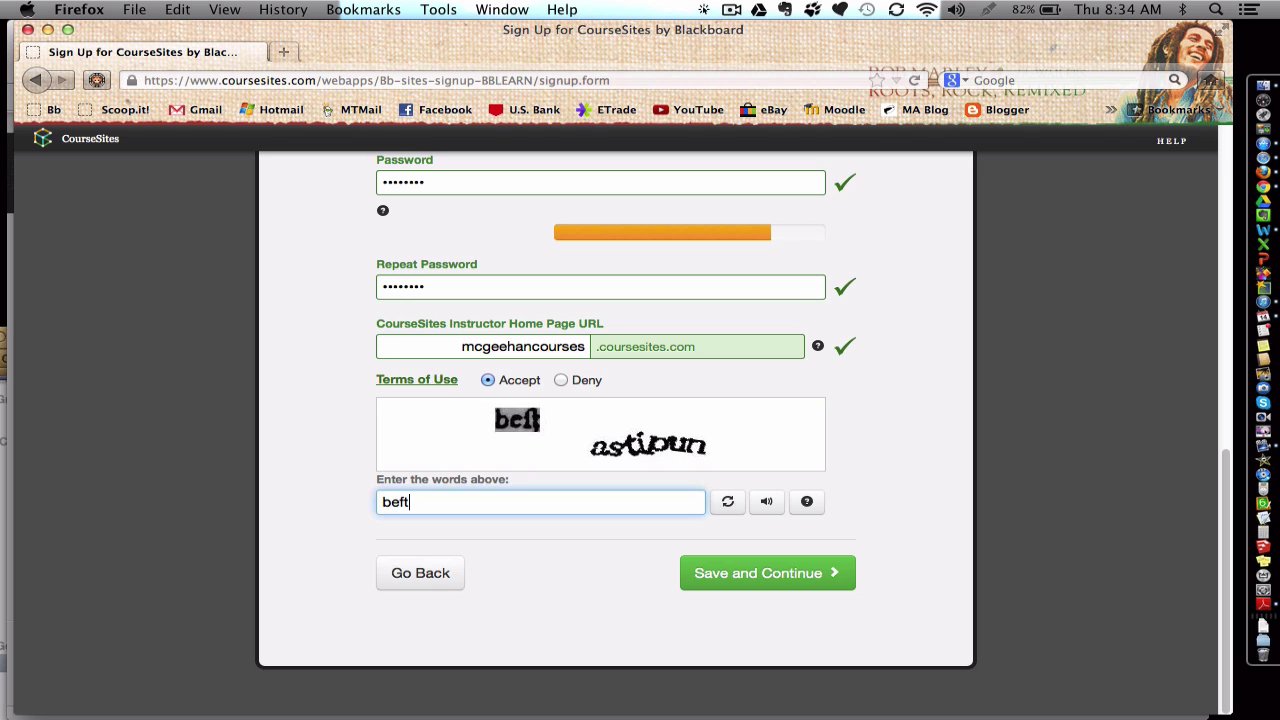
type("astipun")
key("BackSpace")
type("n")
left_click(759, 587)
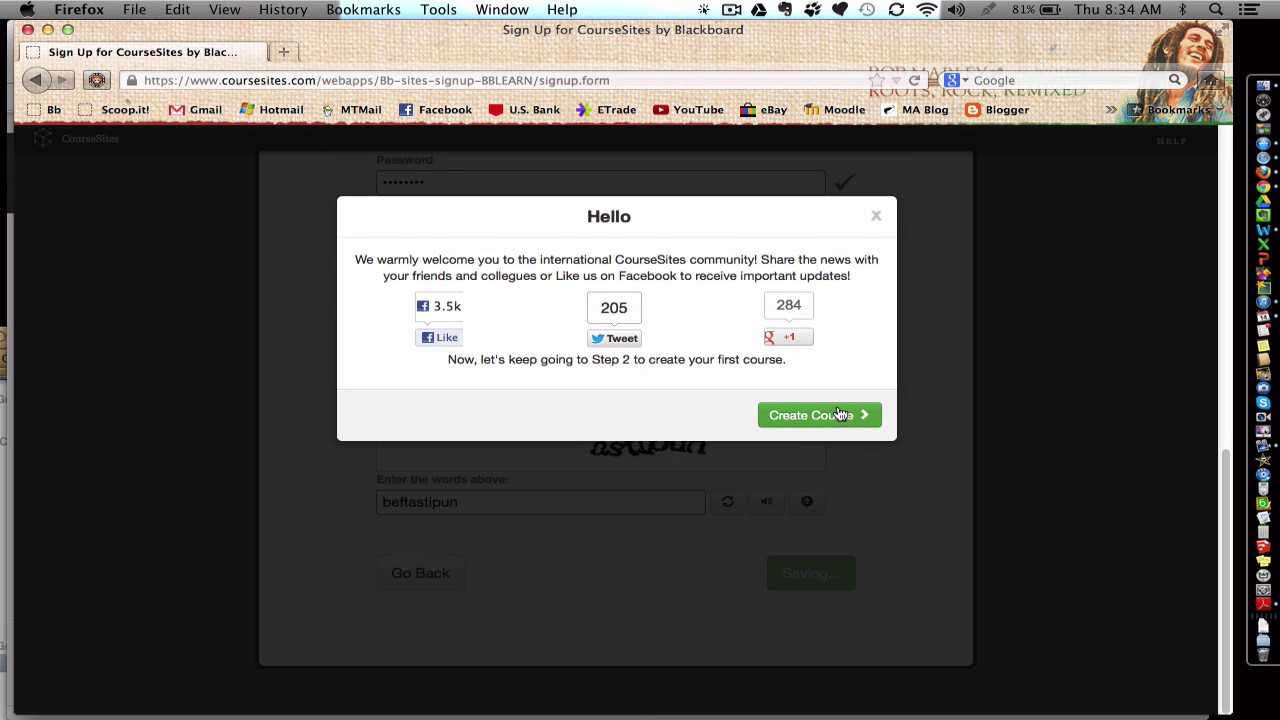
Step: Choose Create Course from the Hello welcome dialog
left_click(839, 414)
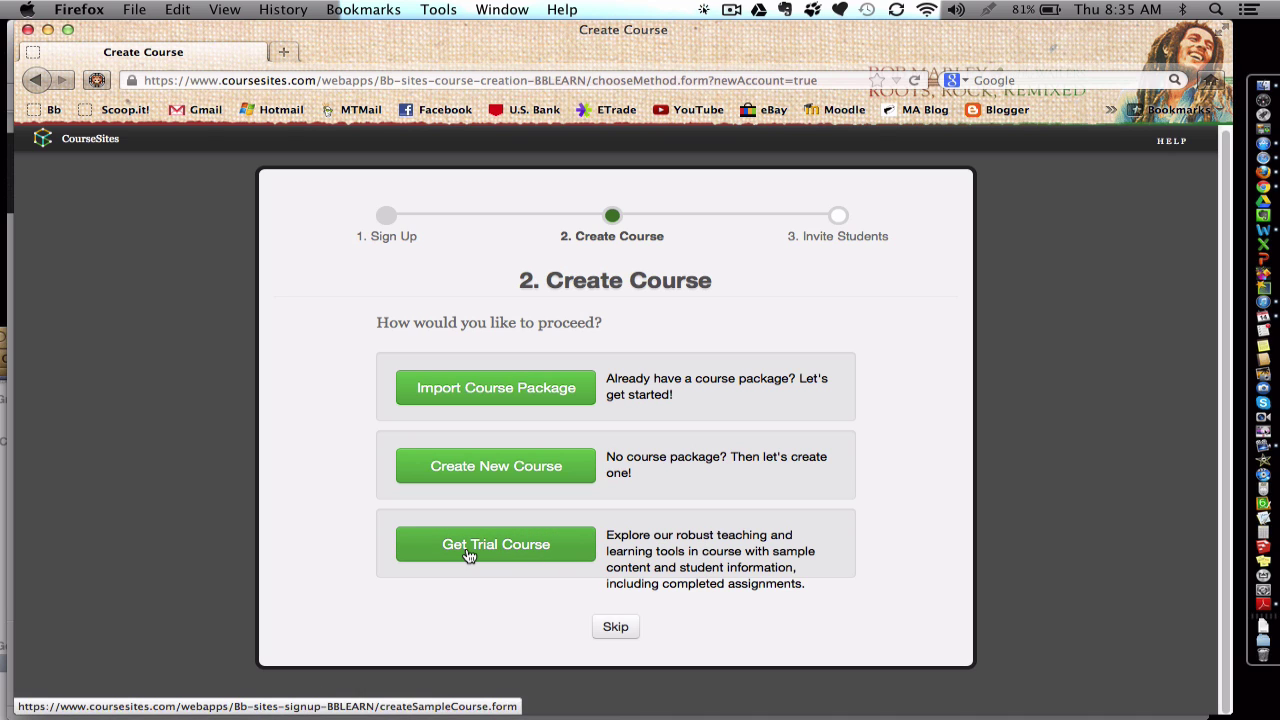
Step: Create a new course named BSD Biology and enter 'bsd biology' as the Course ID
left_click(491, 476)
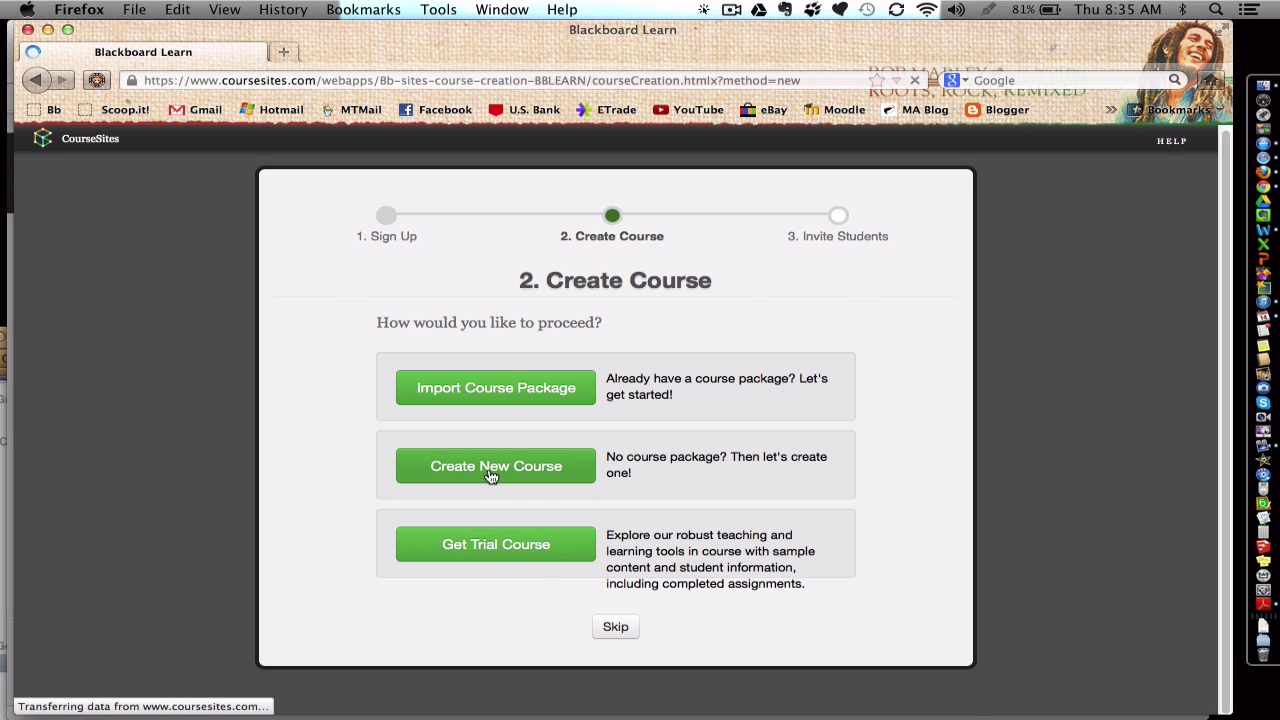
left_click(443, 355)
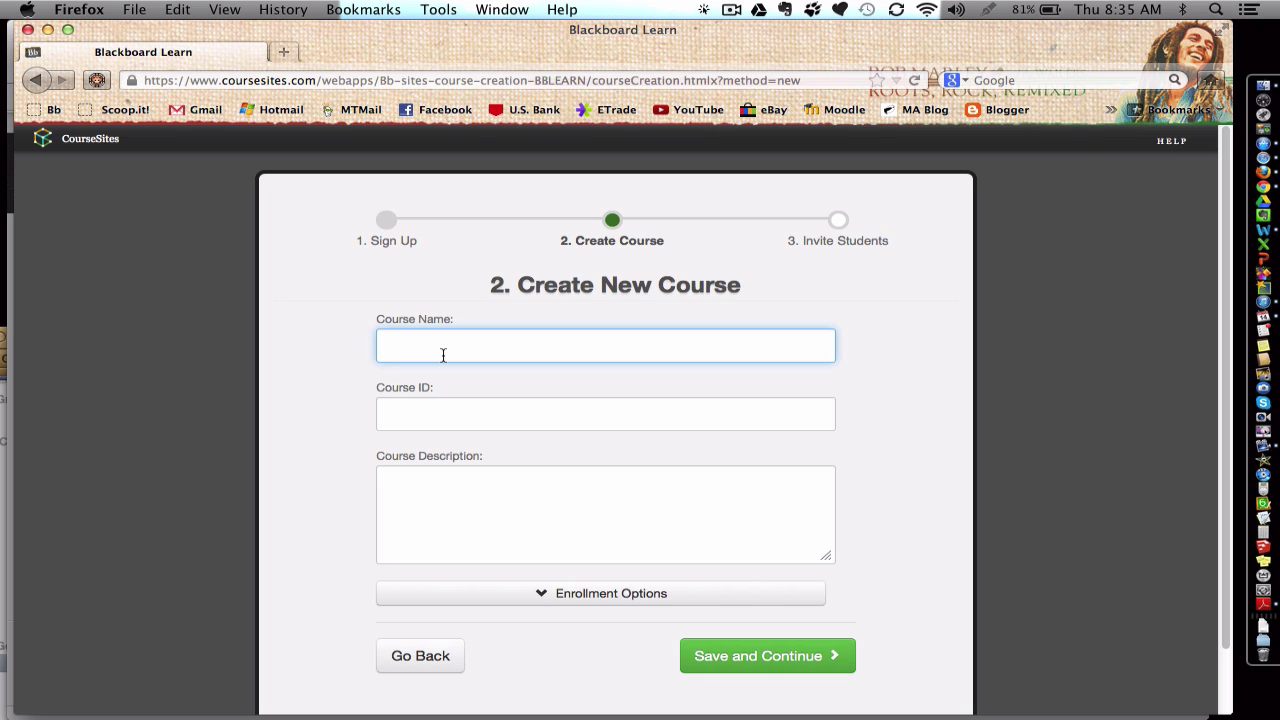
type("BSDBiology")
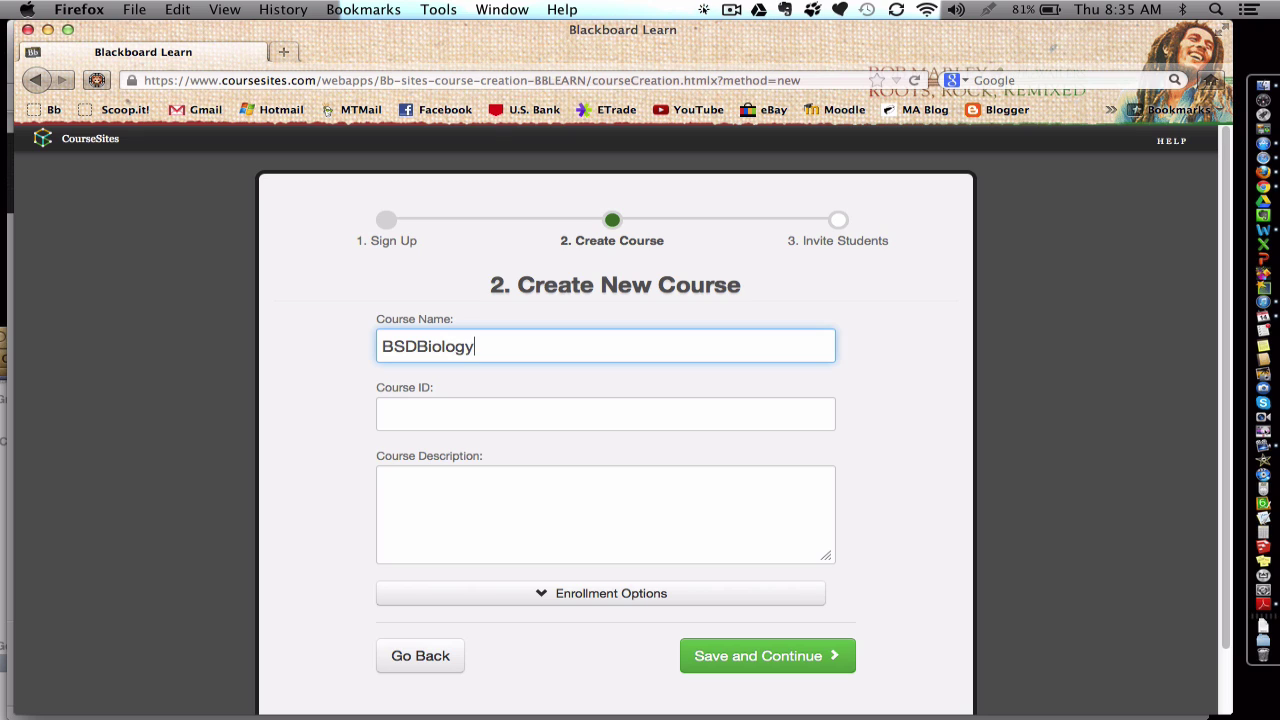
left_click(443, 420)
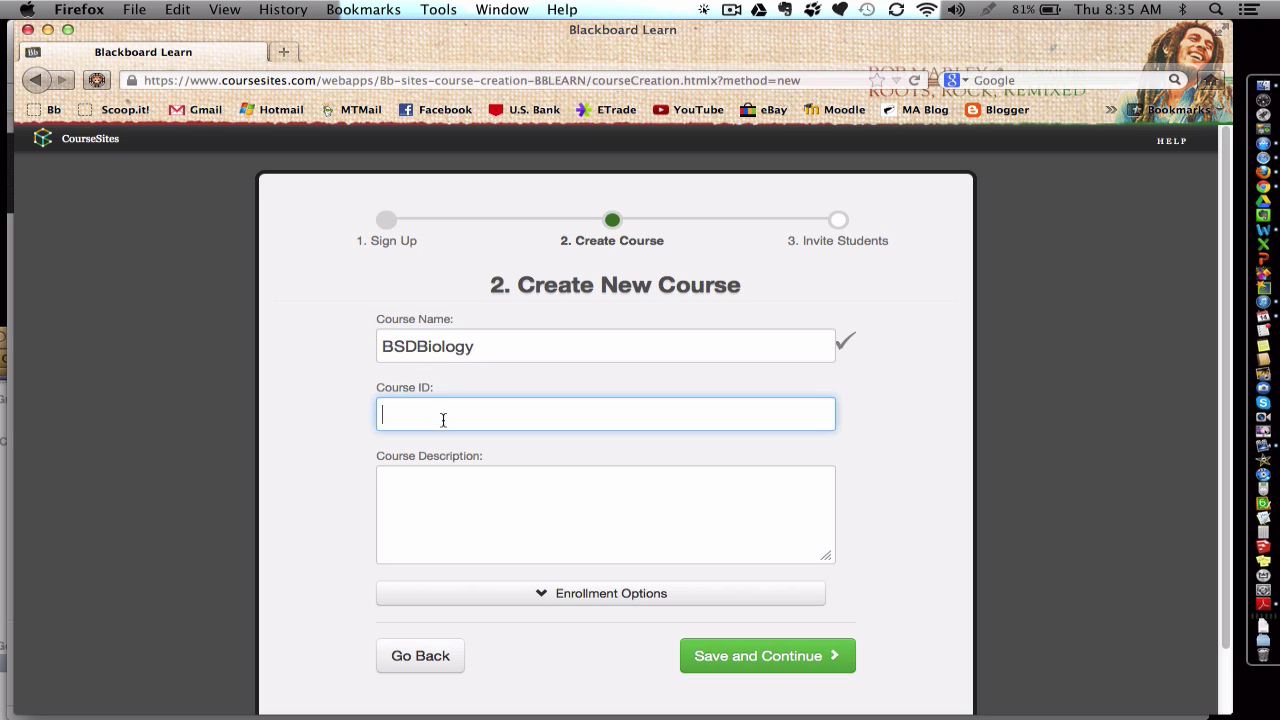
left_click(419, 347)
left_click(444, 410)
type("Bsd")
key("BackSpace")
key("BackSpace")
key("BackSpace")
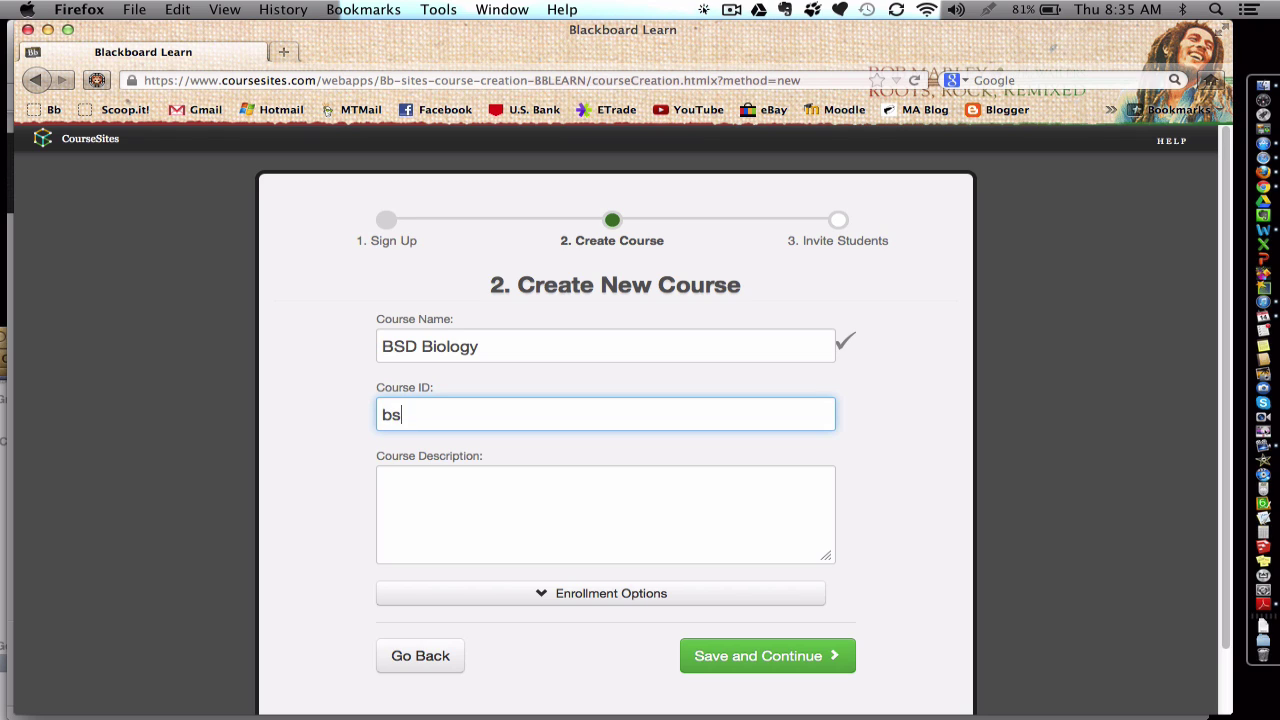
type("d biology")
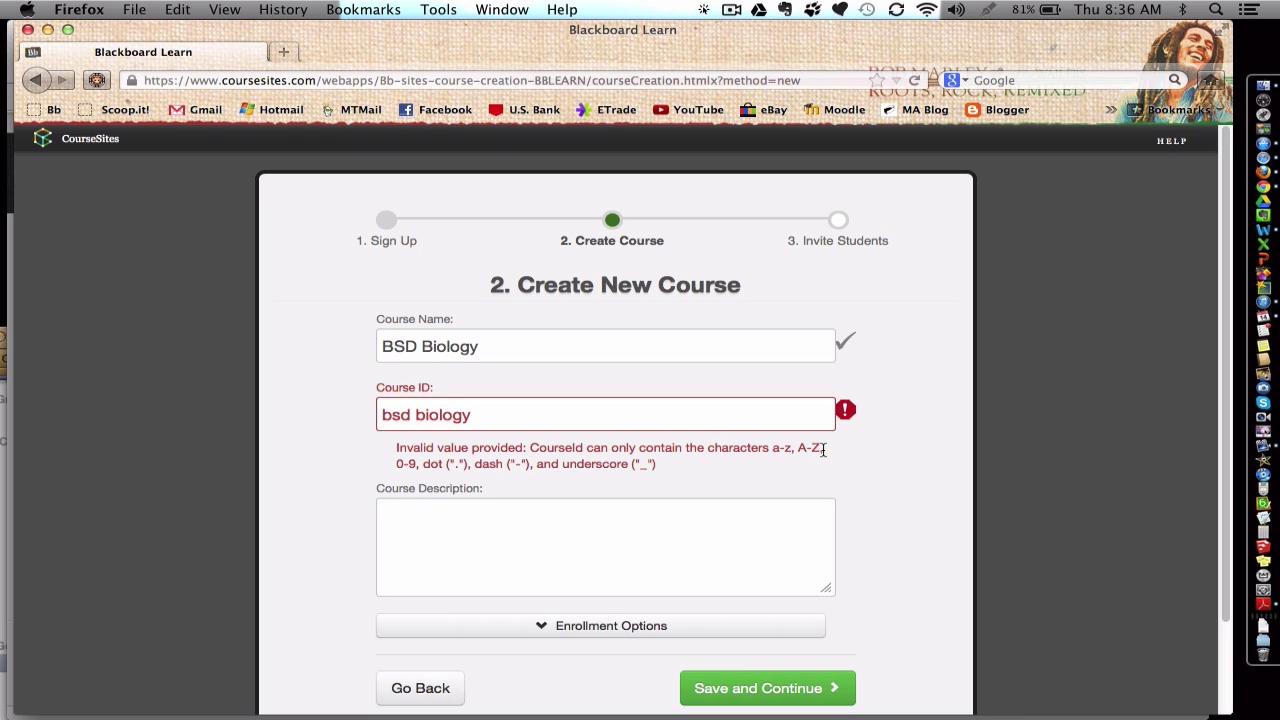
Step: Change the Course ID to bsdbiology and add the description 'My practice biology course.'
left_click(417, 418)
key("BackSpace")
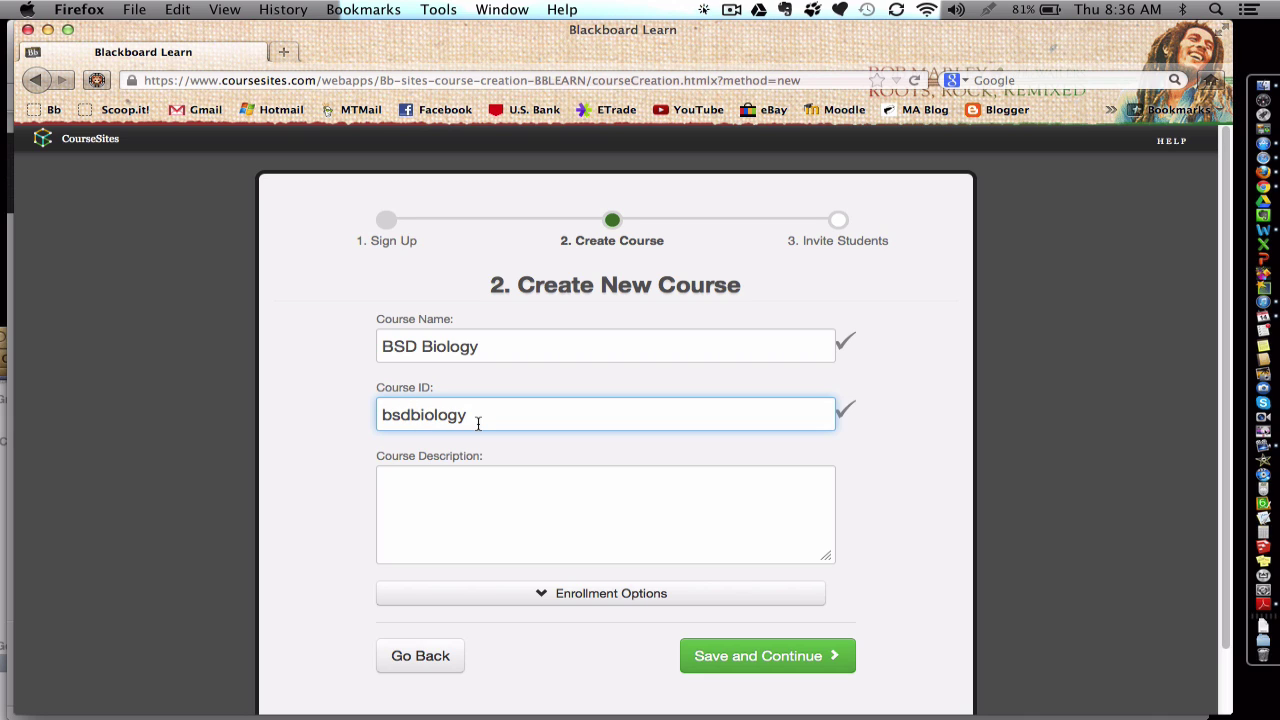
left_click(430, 519)
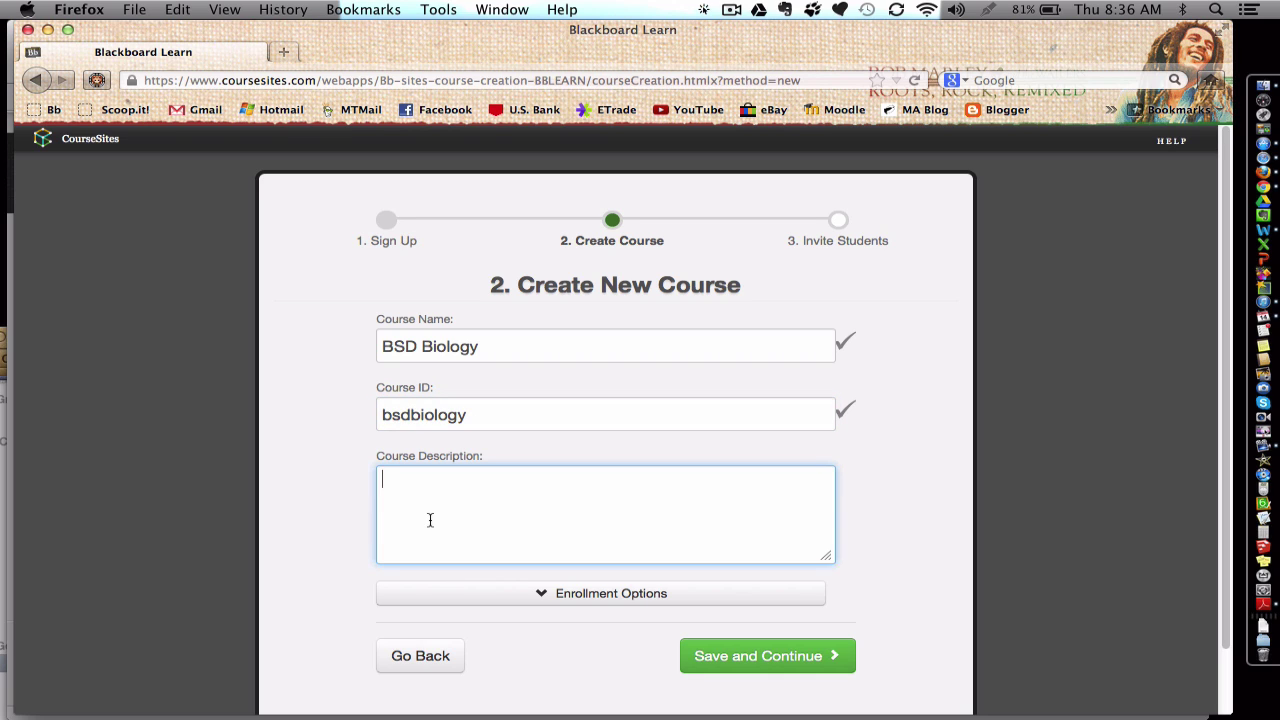
type("My practice bioogy")
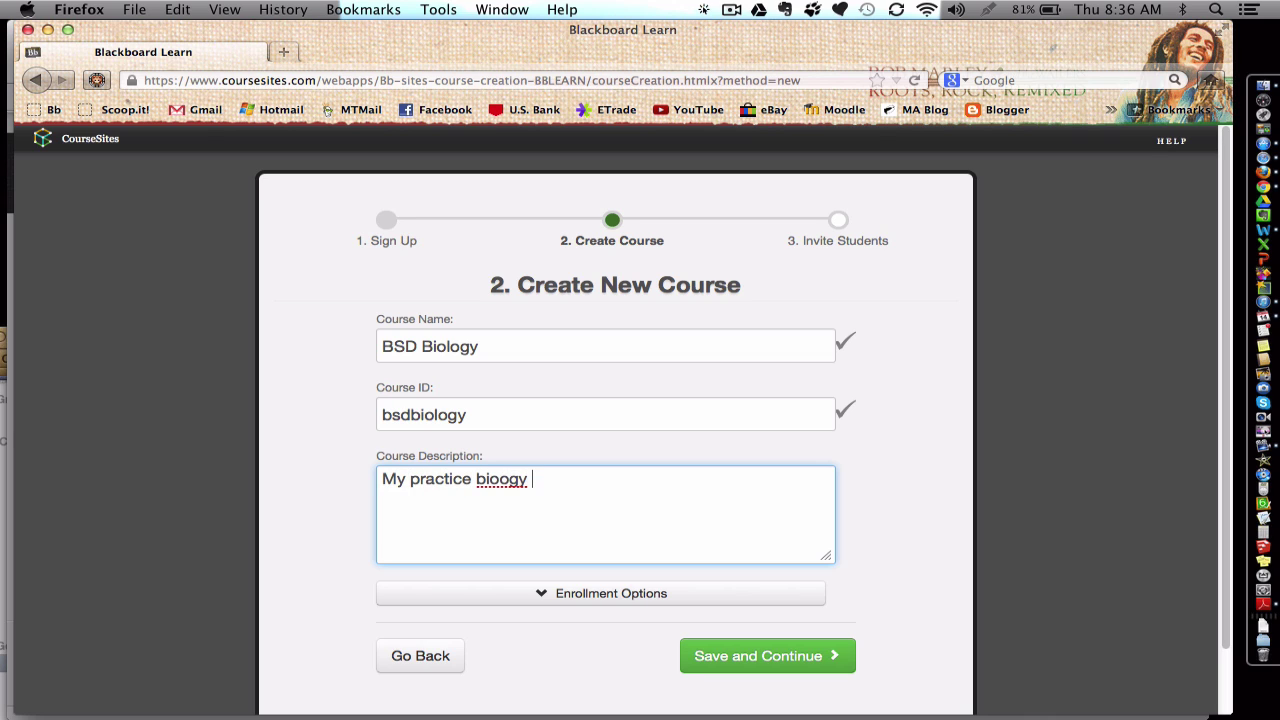
key("BackSpace")
key("BackSpace")
key("BackSpace")
key("BackSpace")
type("logy course.")
Step: Keep enrollment Instructor-Controlled and save the course details
scroll(467, 535, "down", 2)
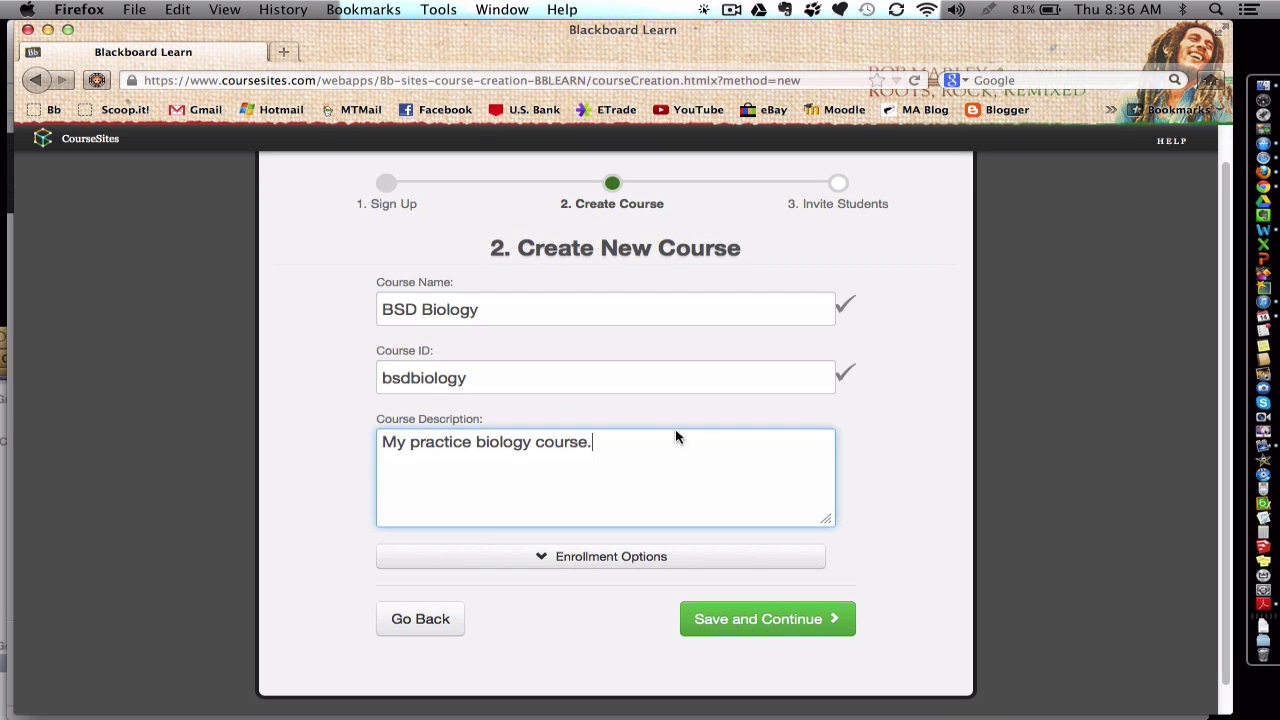
left_click(548, 566)
scroll(543, 571, "down", 2)
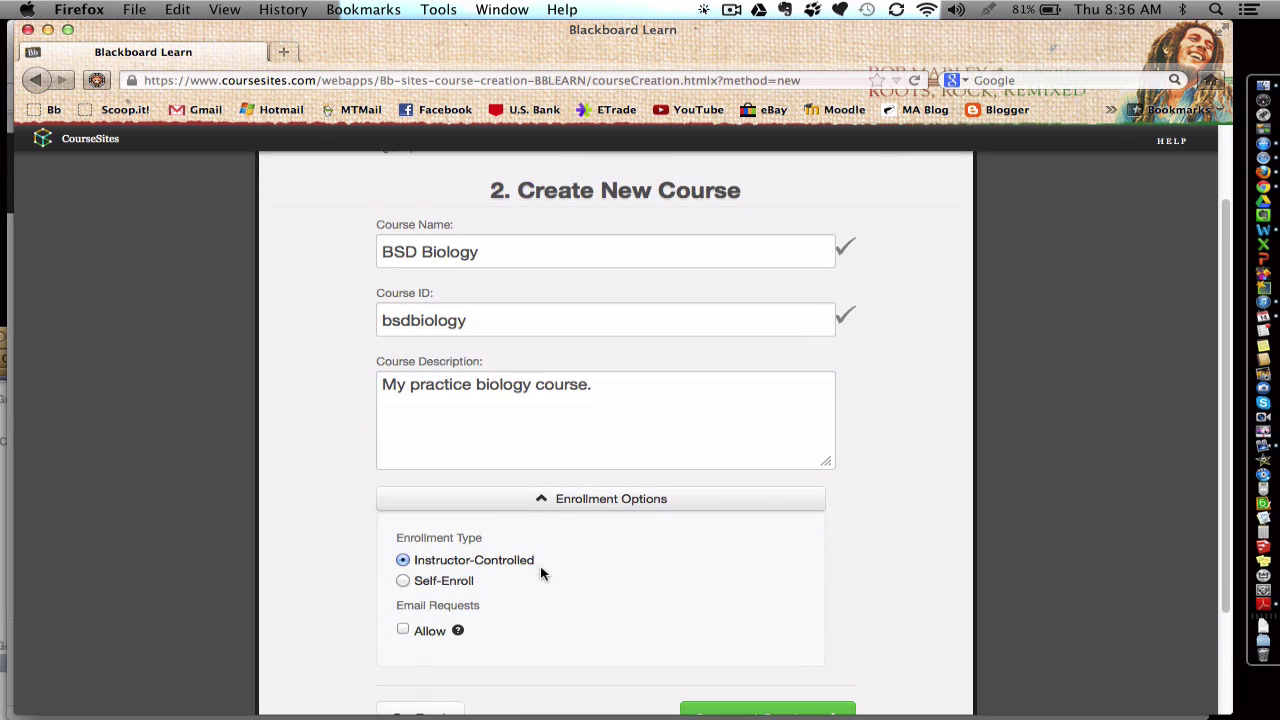
left_click(404, 527)
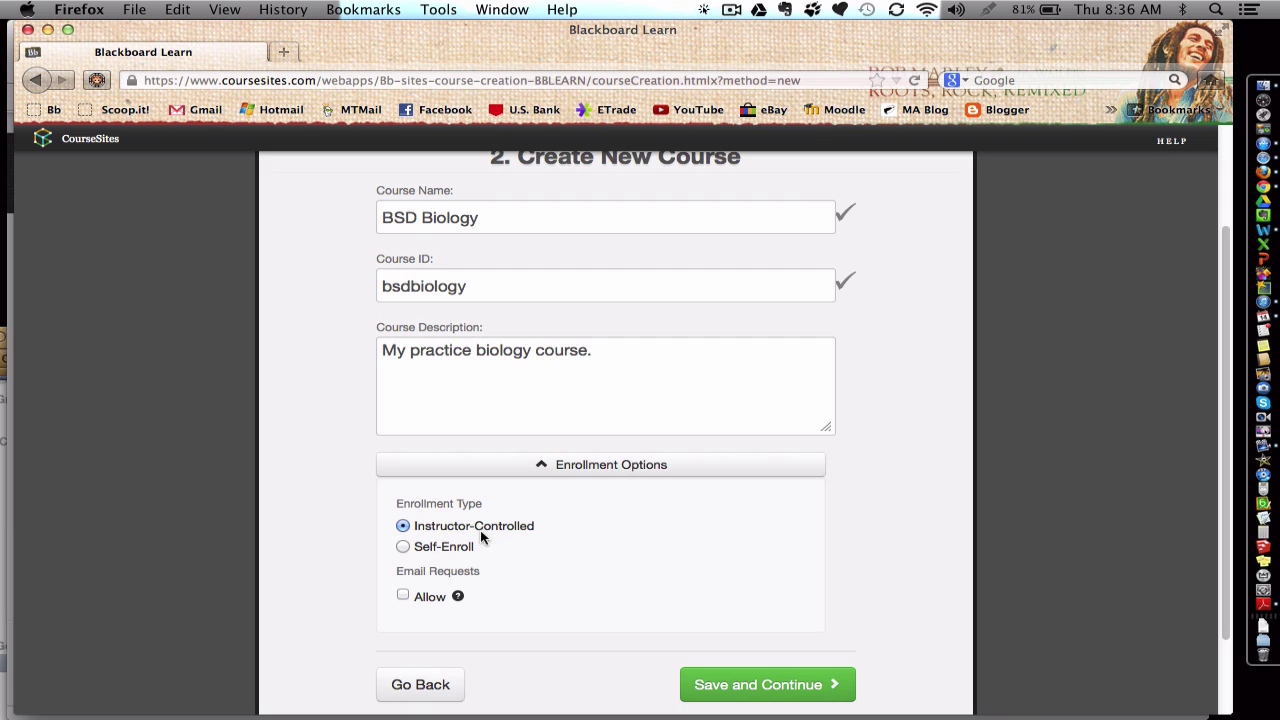
scroll(502, 528, "down", 2)
left_click(839, 606)
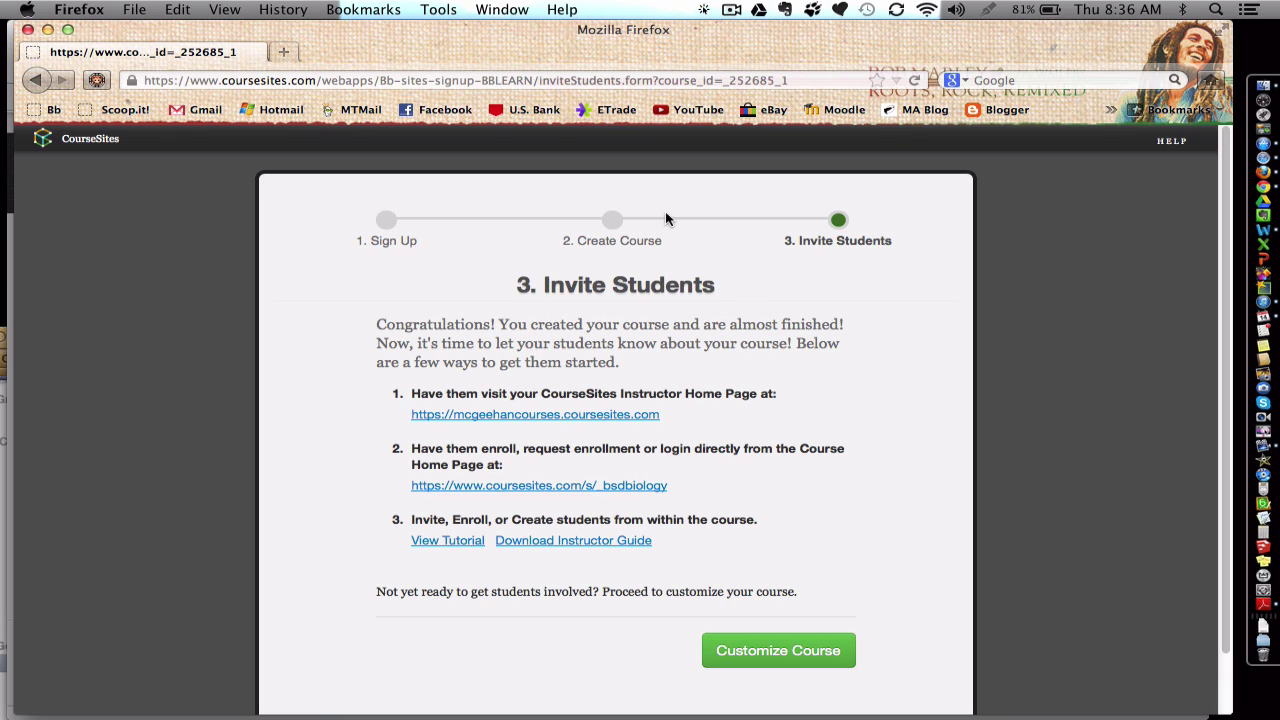
scroll(661, 233, "down", 2)
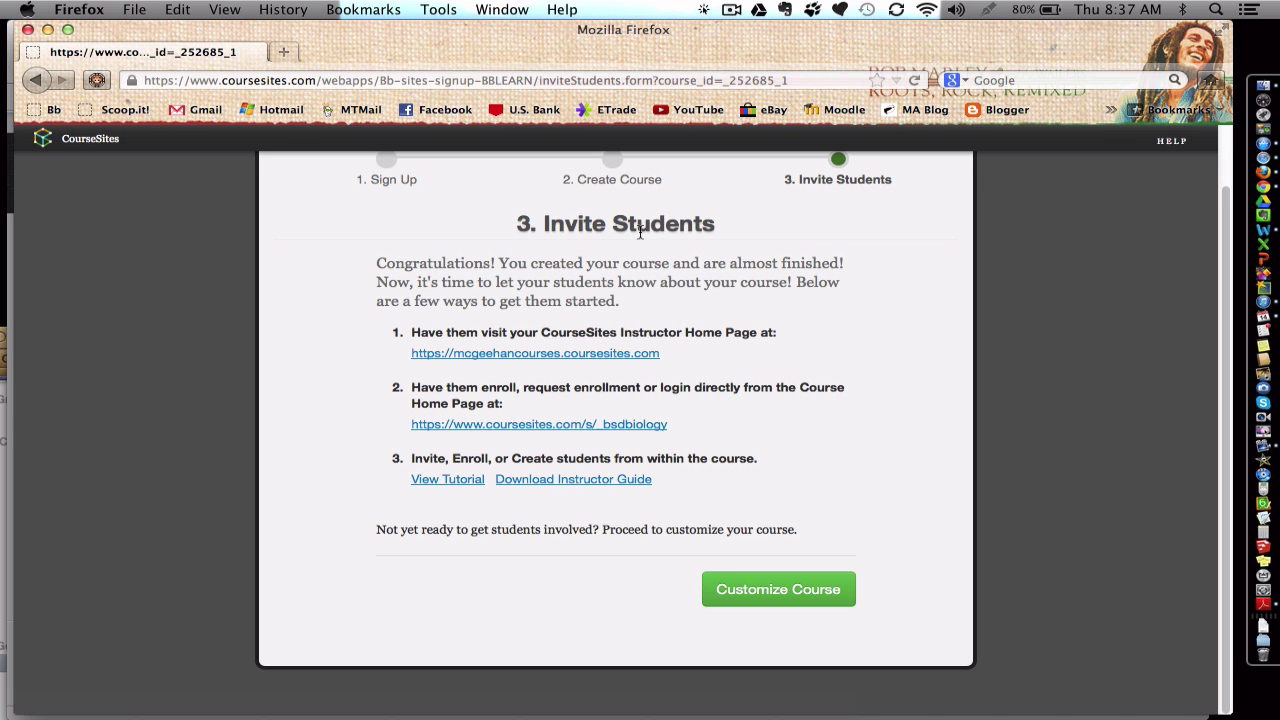
Step: Choose Customize Course on the Invite Students page to open BSD Biology
left_click(780, 598)
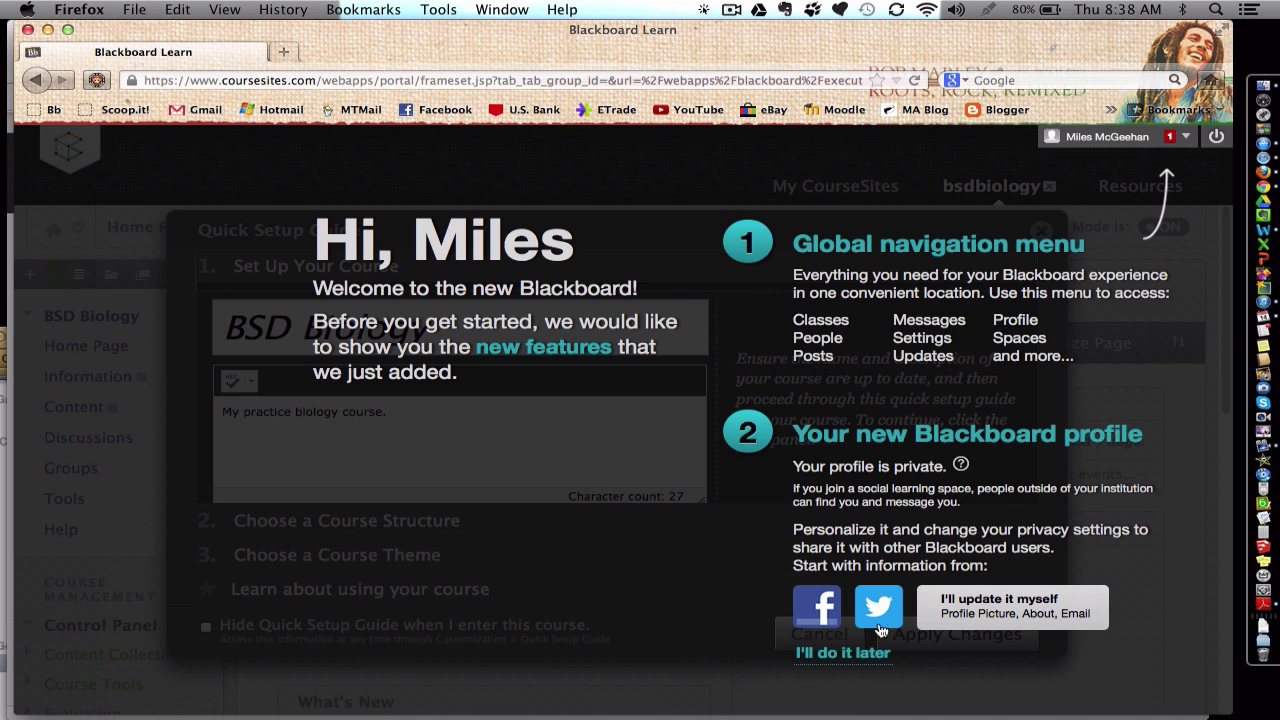
Step: Choose "I'll do it later" to skip the new-features welcome tour
left_click(866, 655)
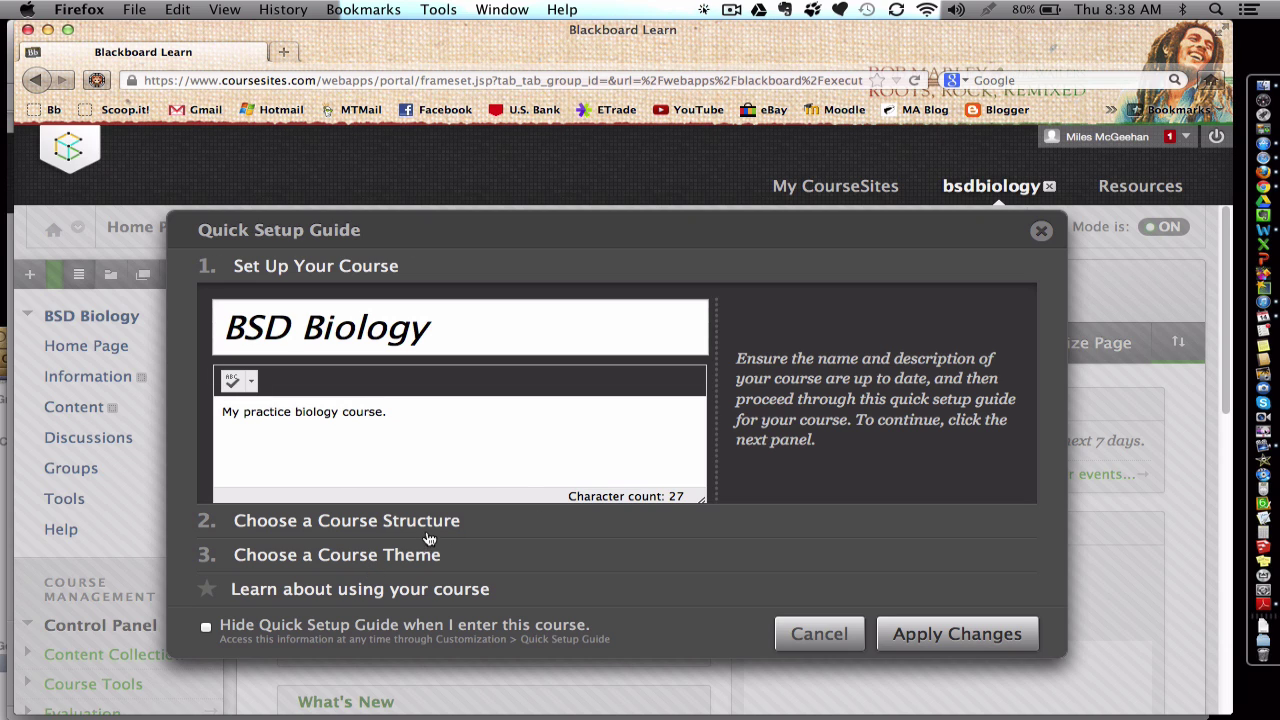
Step: Apply the Case Study course structure to BSD Biology
left_click(322, 522)
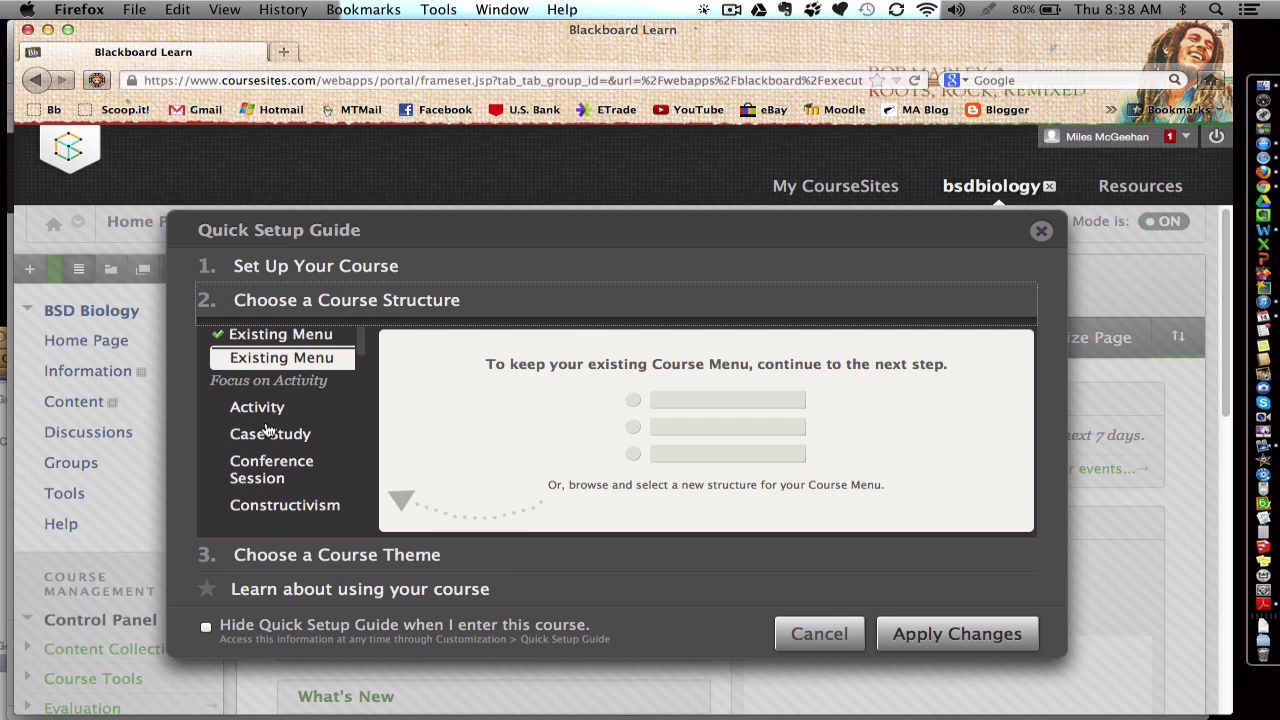
left_click(268, 432)
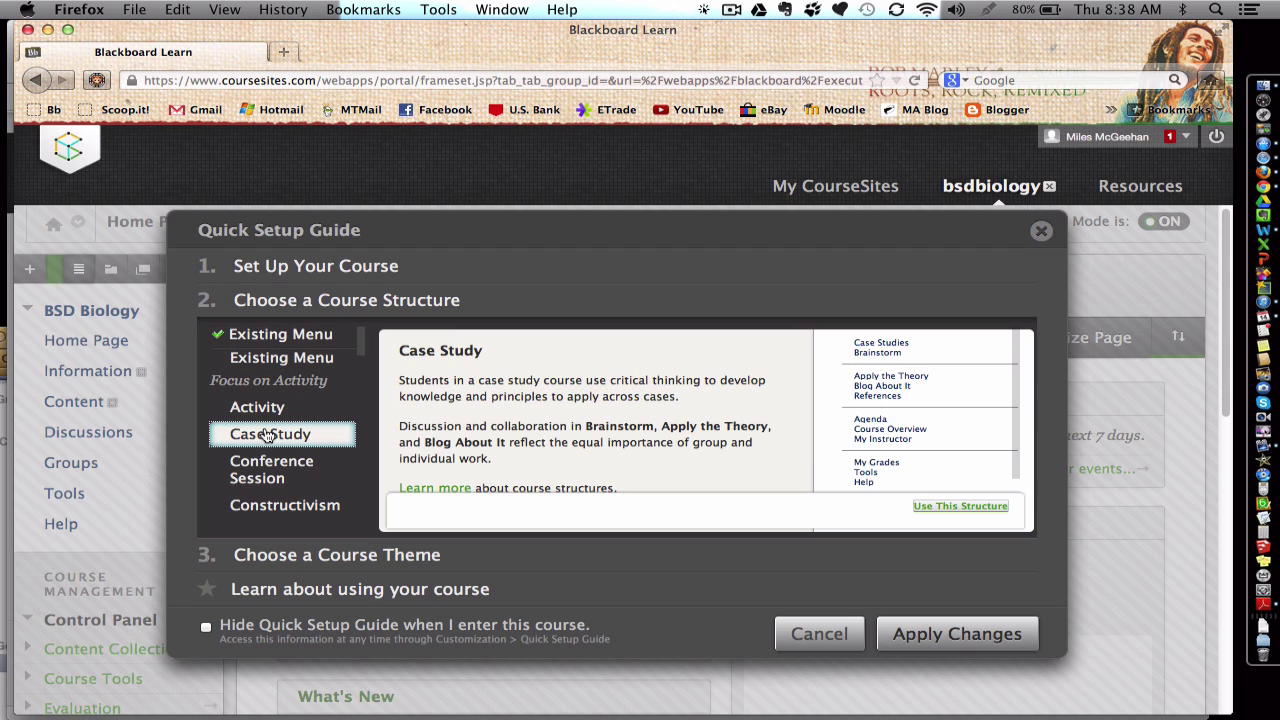
left_click(888, 377)
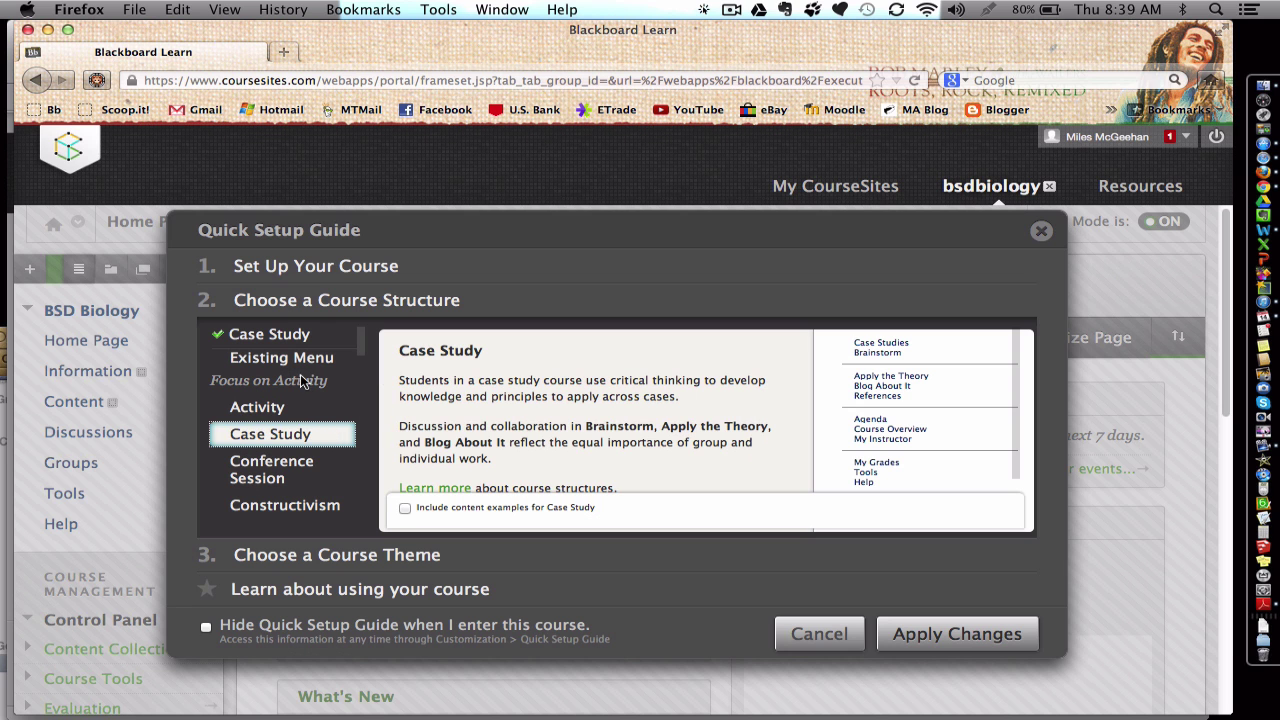
Step: Preview other structures: Activity, By Unit, By Topic, By Subject, By Module, Lab Format, Experiential Learning, Expedition-Based
left_click(287, 364)
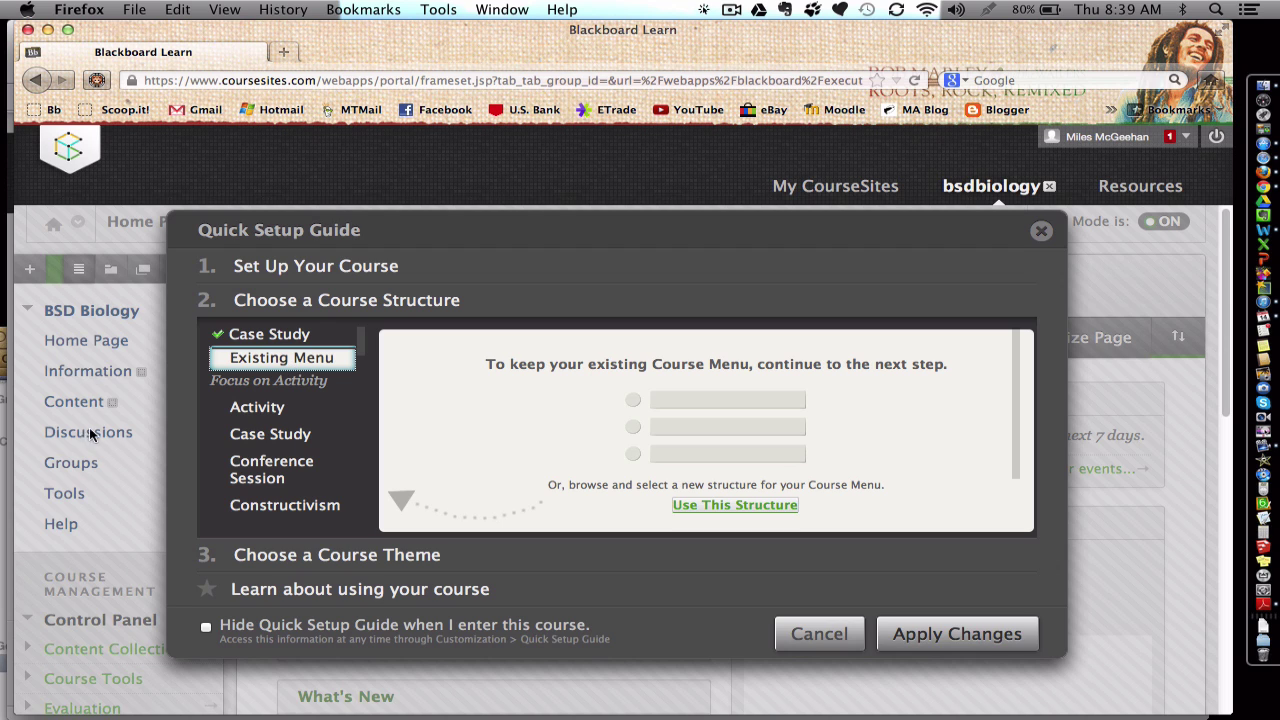
left_click(252, 414)
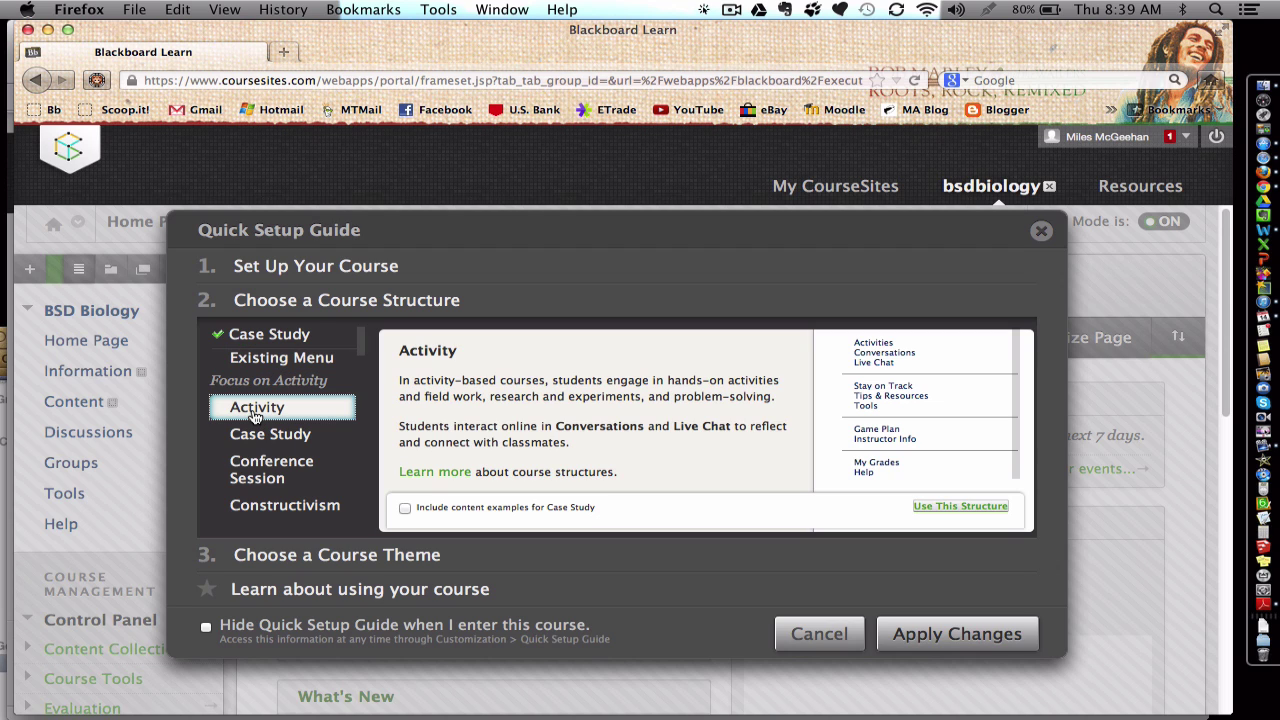
scroll(256, 418, "down", 1)
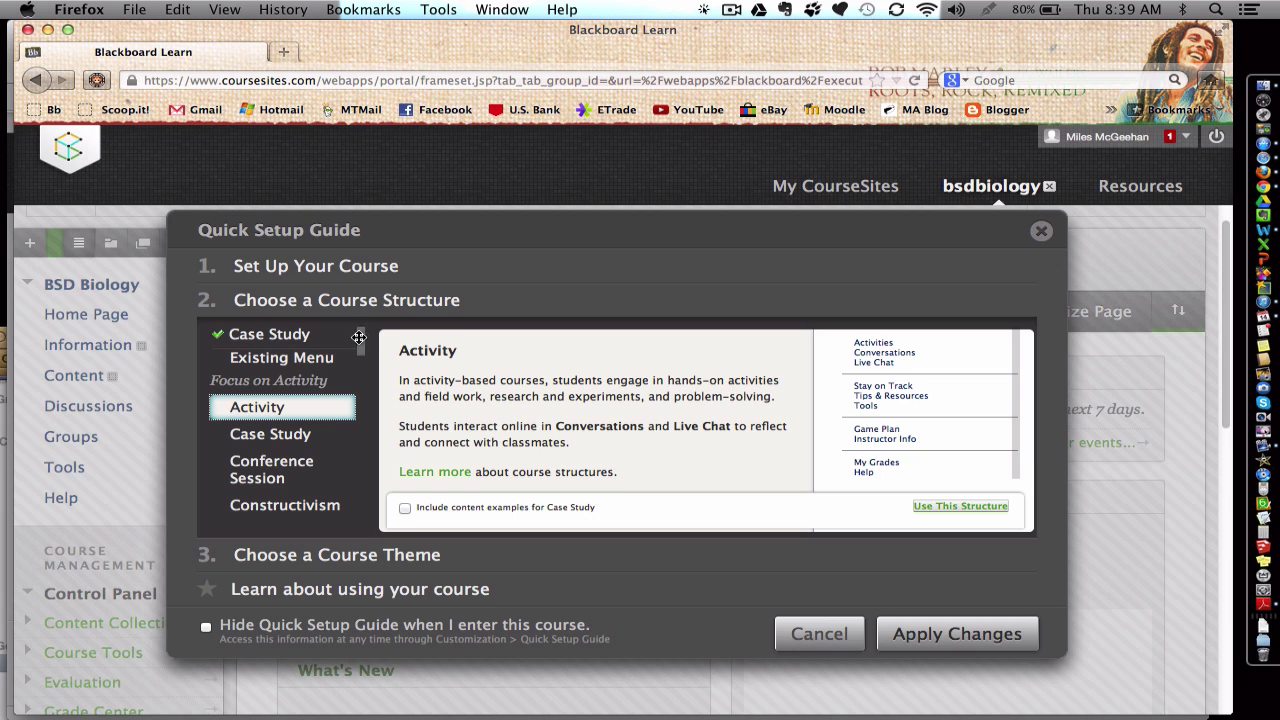
left_click_drag(362, 333, 368, 382)
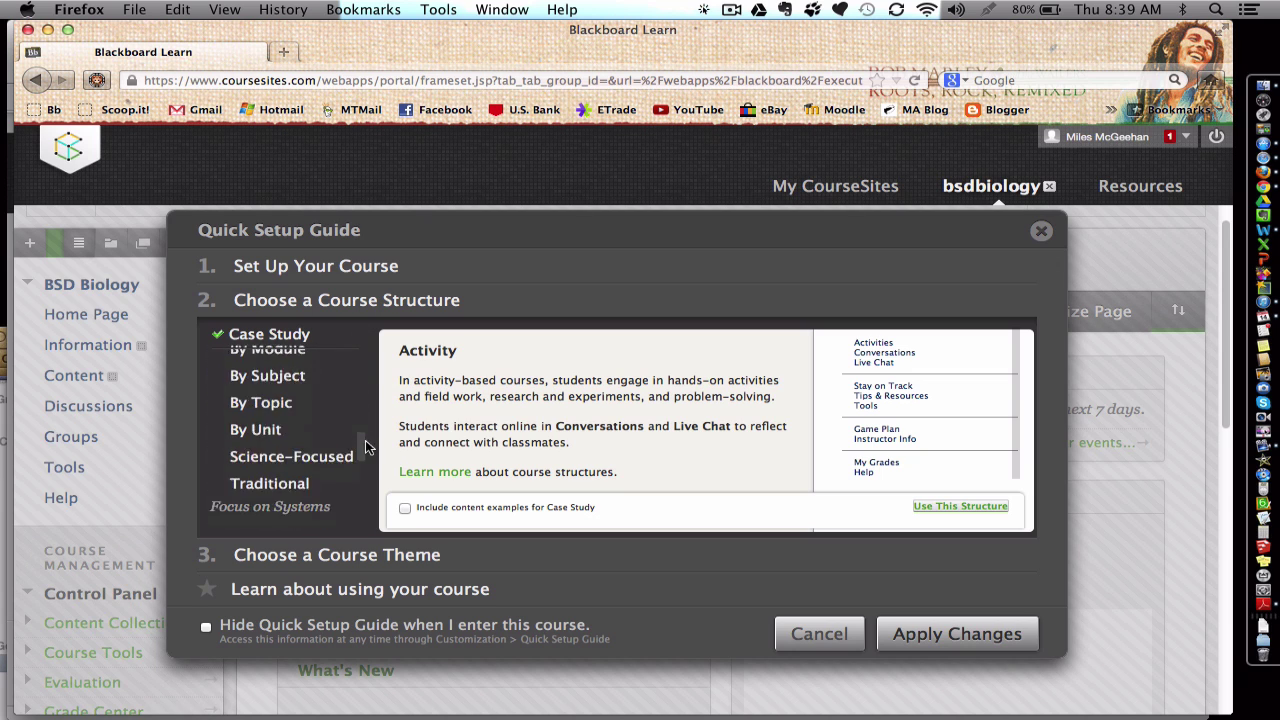
scroll(363, 445, "down", 4)
scroll(362, 438, "up", 5)
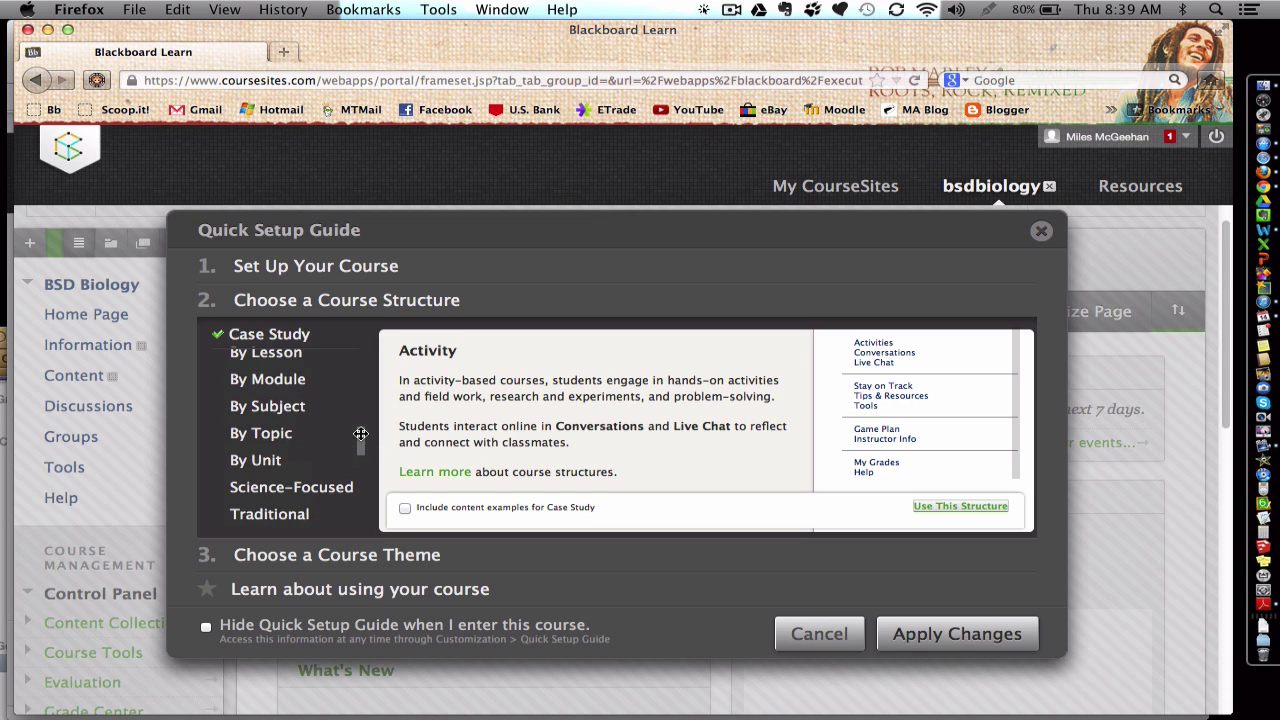
left_click(258, 460)
scroll(260, 458, "down", 1)
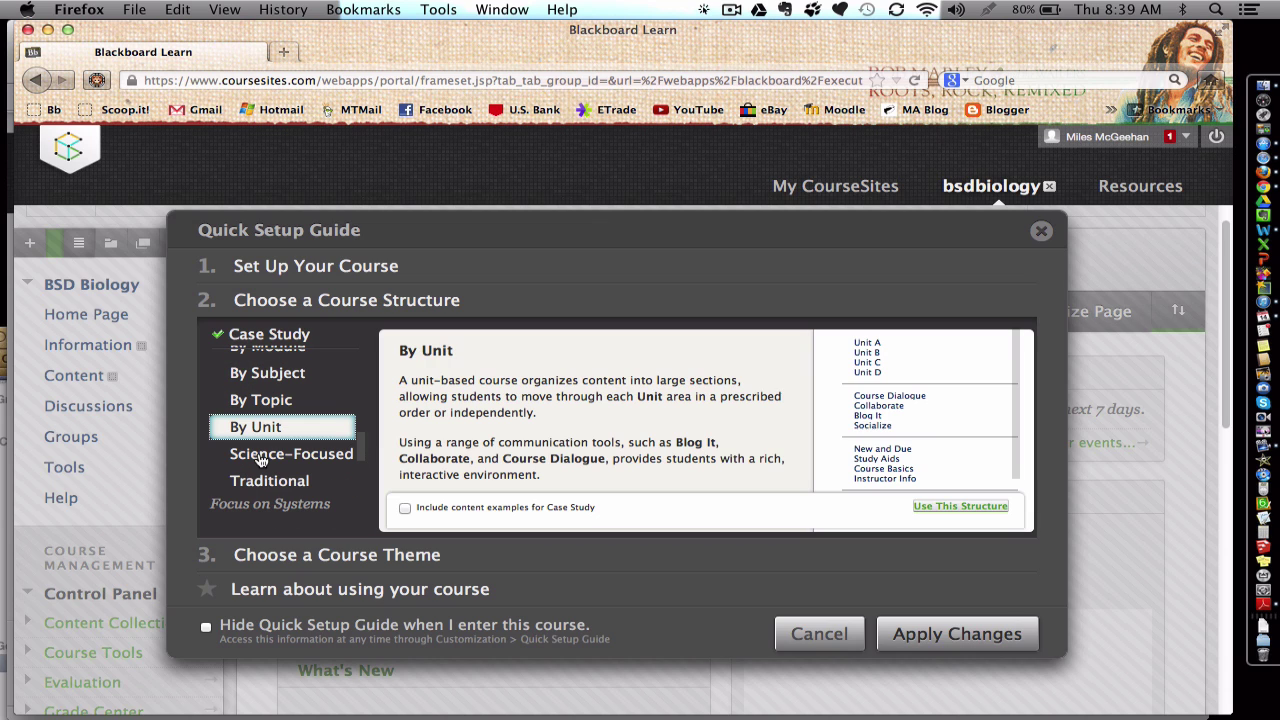
left_click(265, 402)
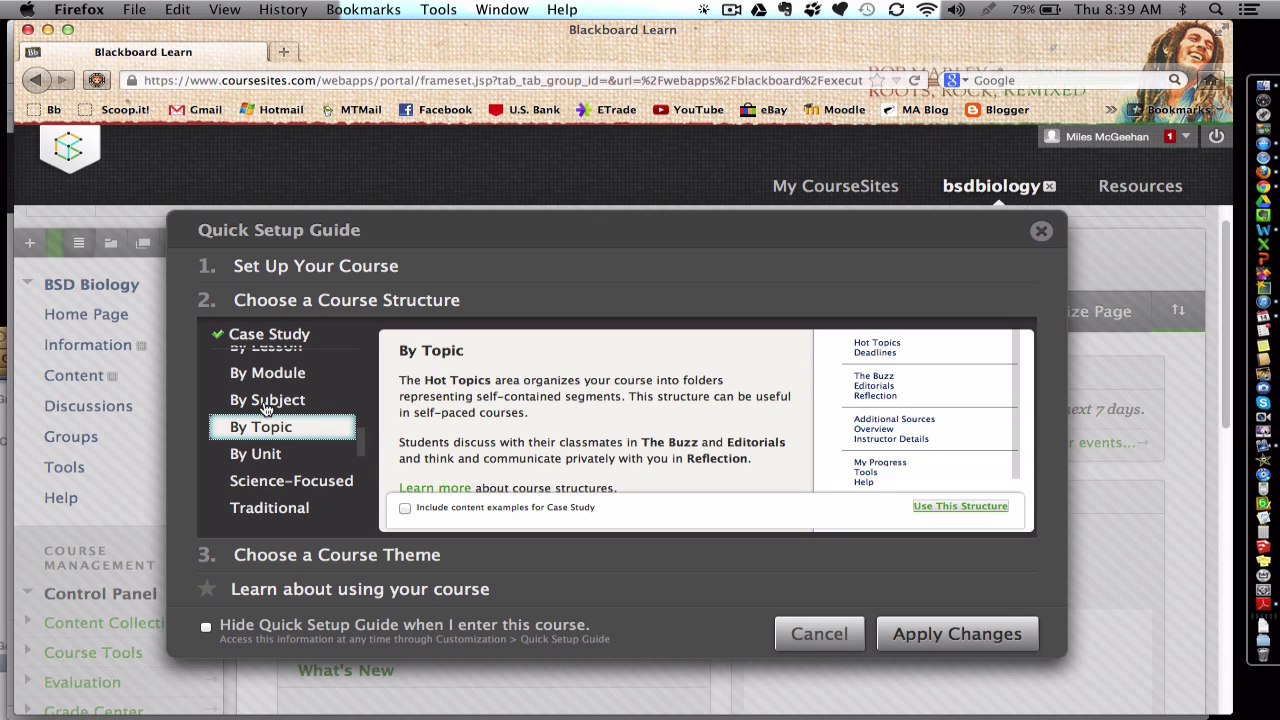
left_click(265, 400)
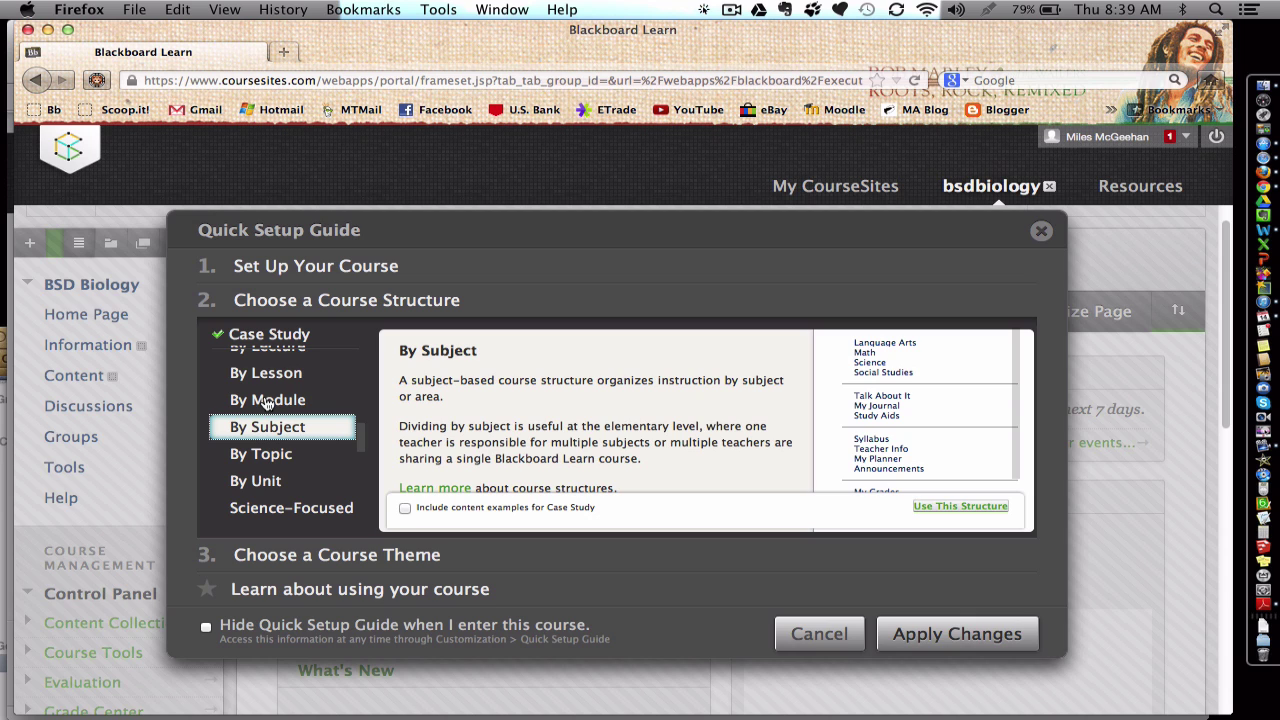
left_click(267, 400)
scroll(267, 402, "up", 5)
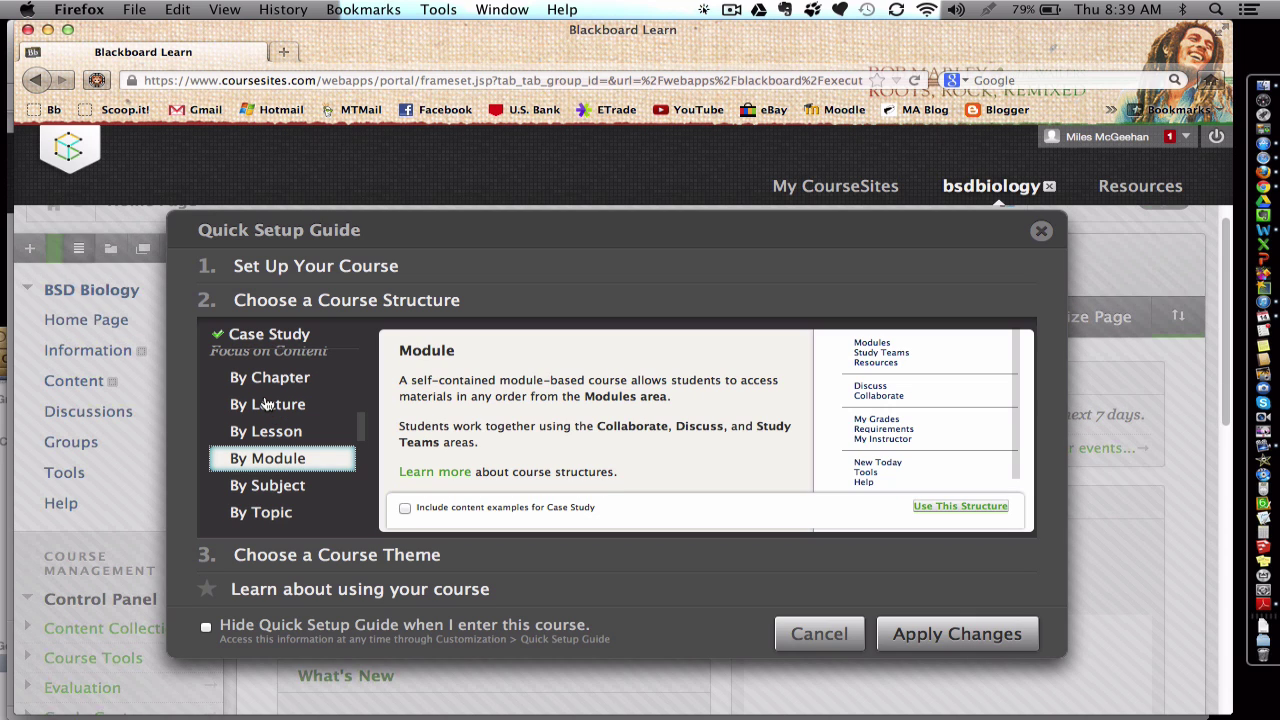
scroll(268, 404, "up", 3)
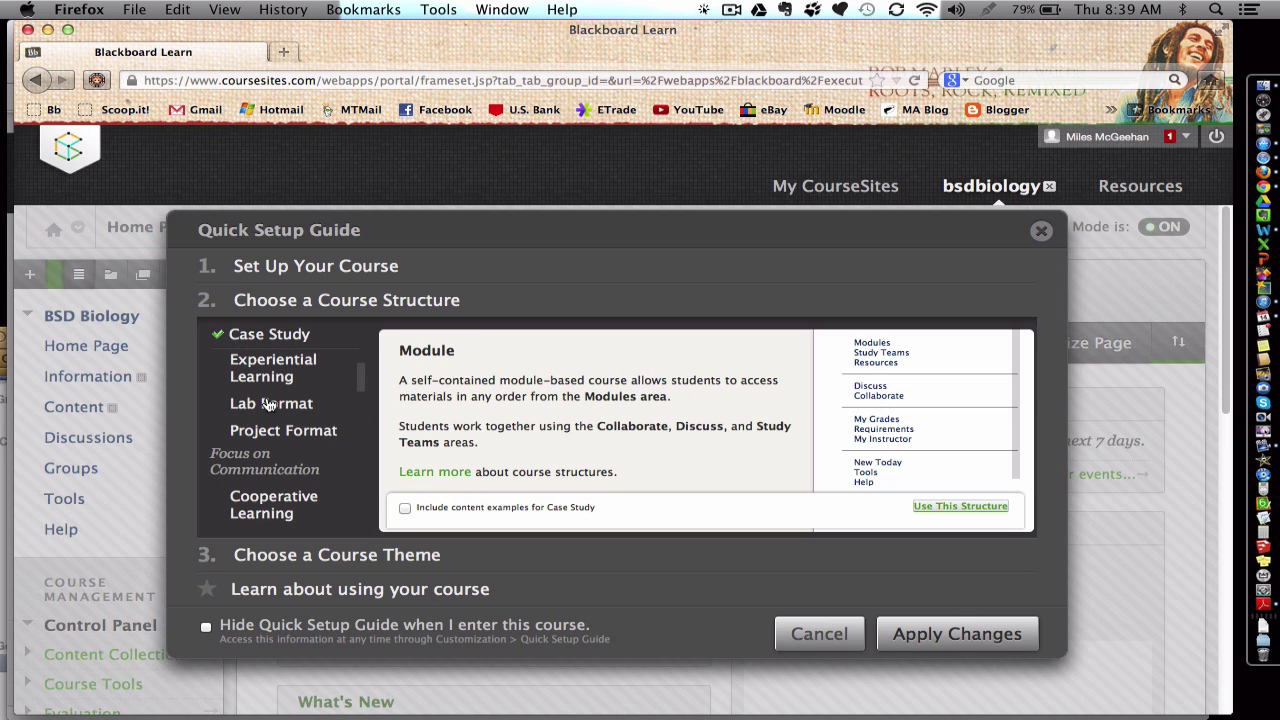
left_click(264, 415)
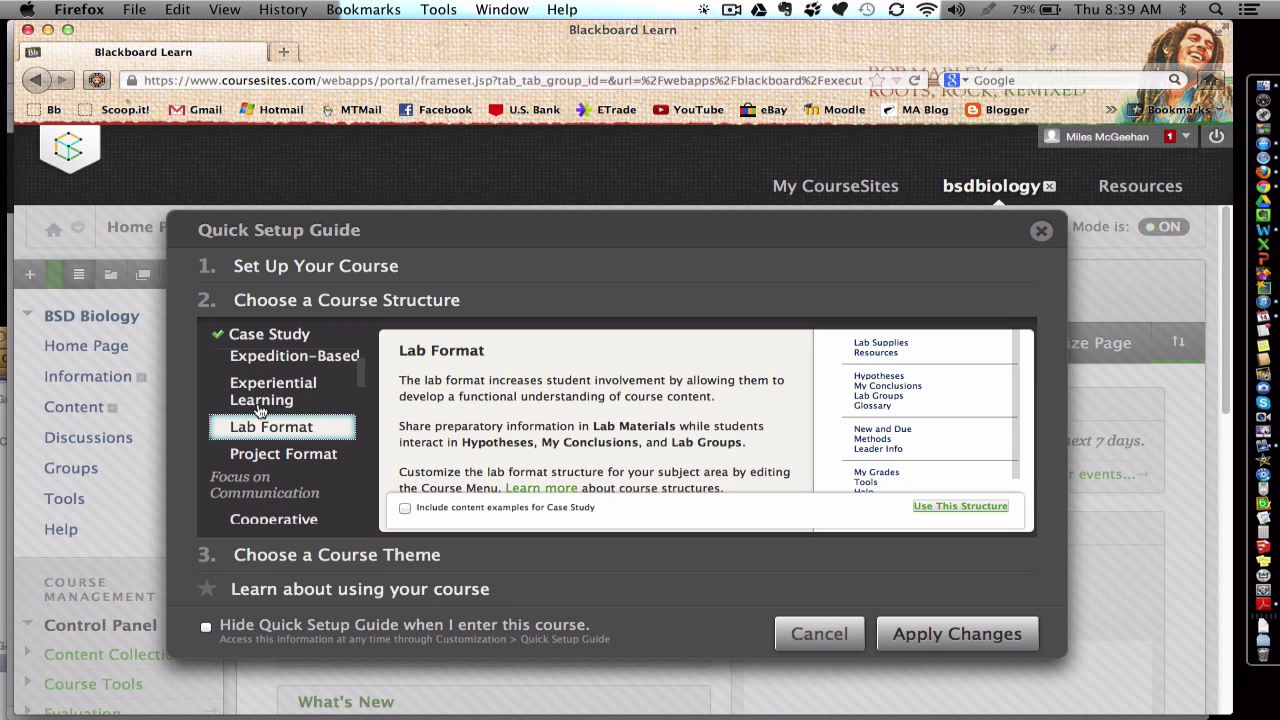
left_click(258, 407)
left_click(258, 390)
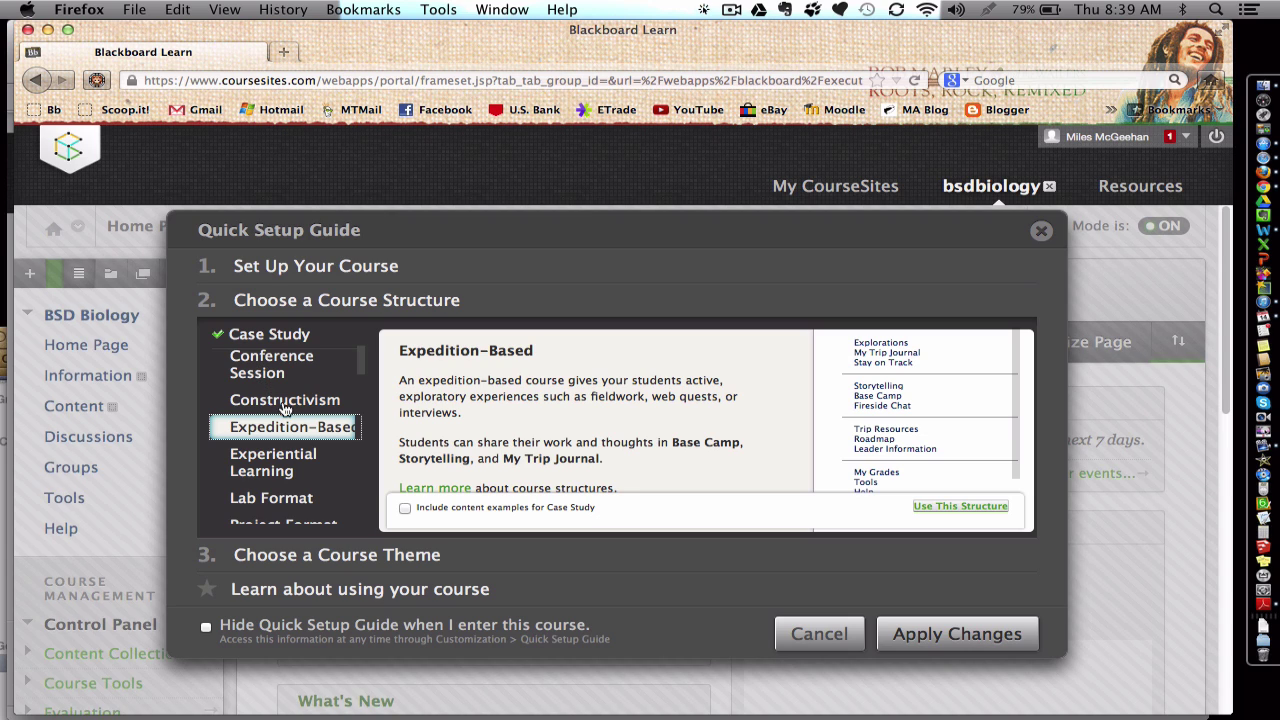
scroll(316, 476, "down", 5)
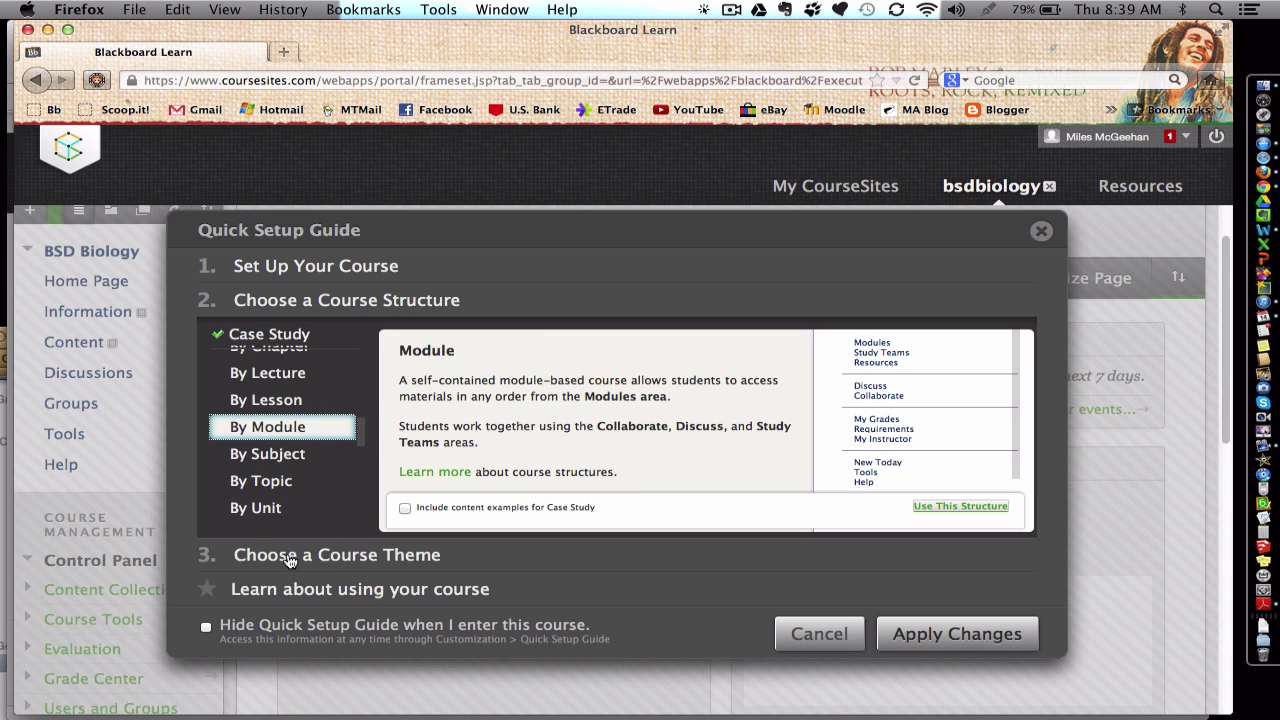
Step: Select the Starry Night course theme and apply the quick setup changes
left_click(289, 556)
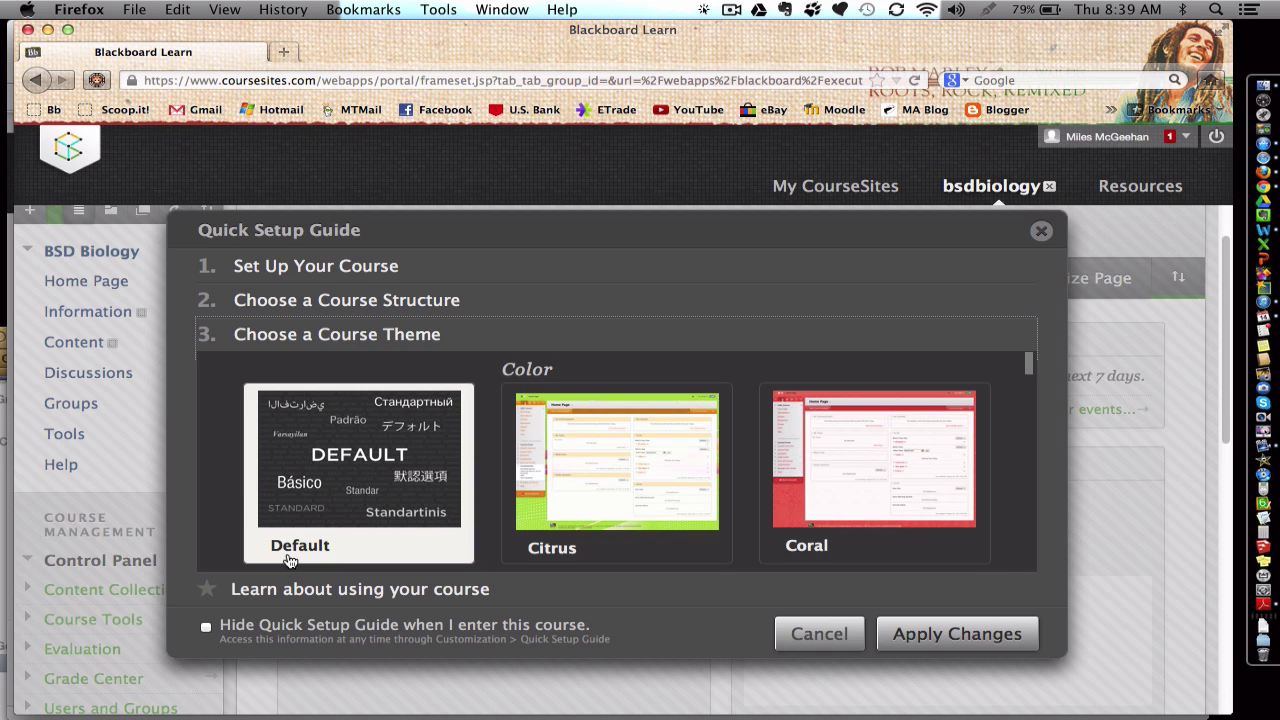
scroll(430, 424, "down", 3)
scroll(430, 421, "down", 5)
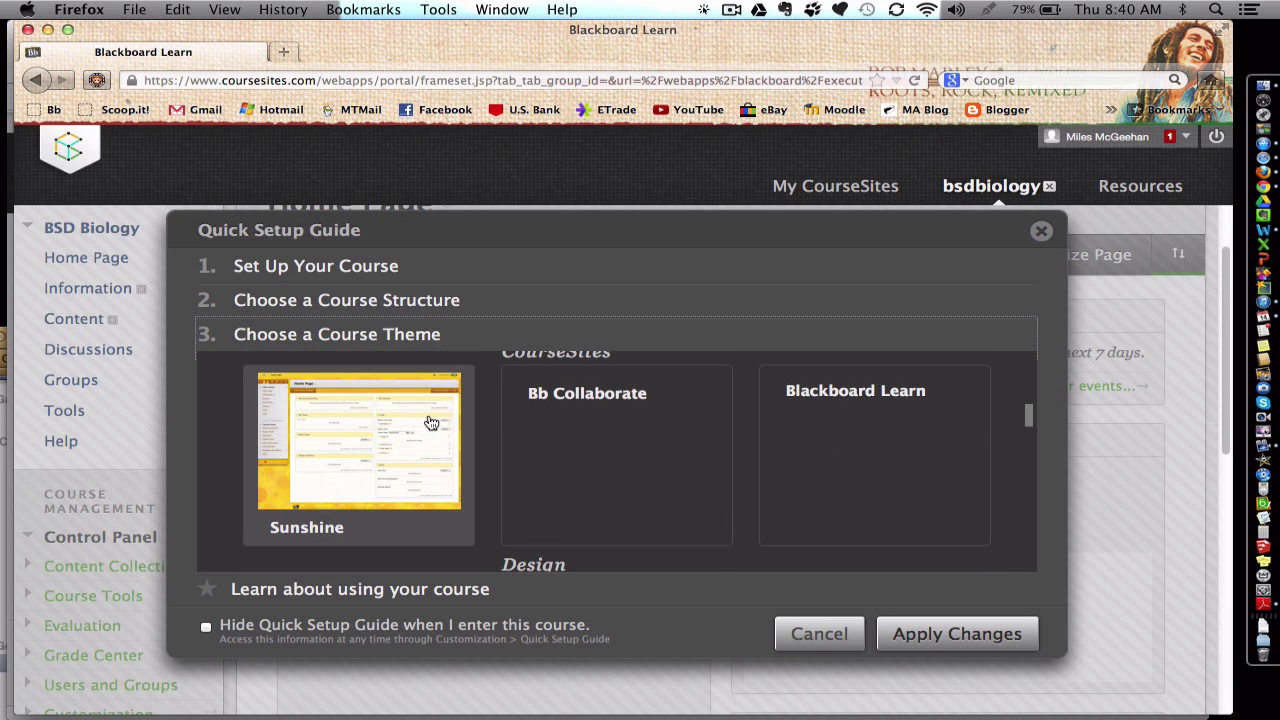
scroll(578, 428, "down", 4)
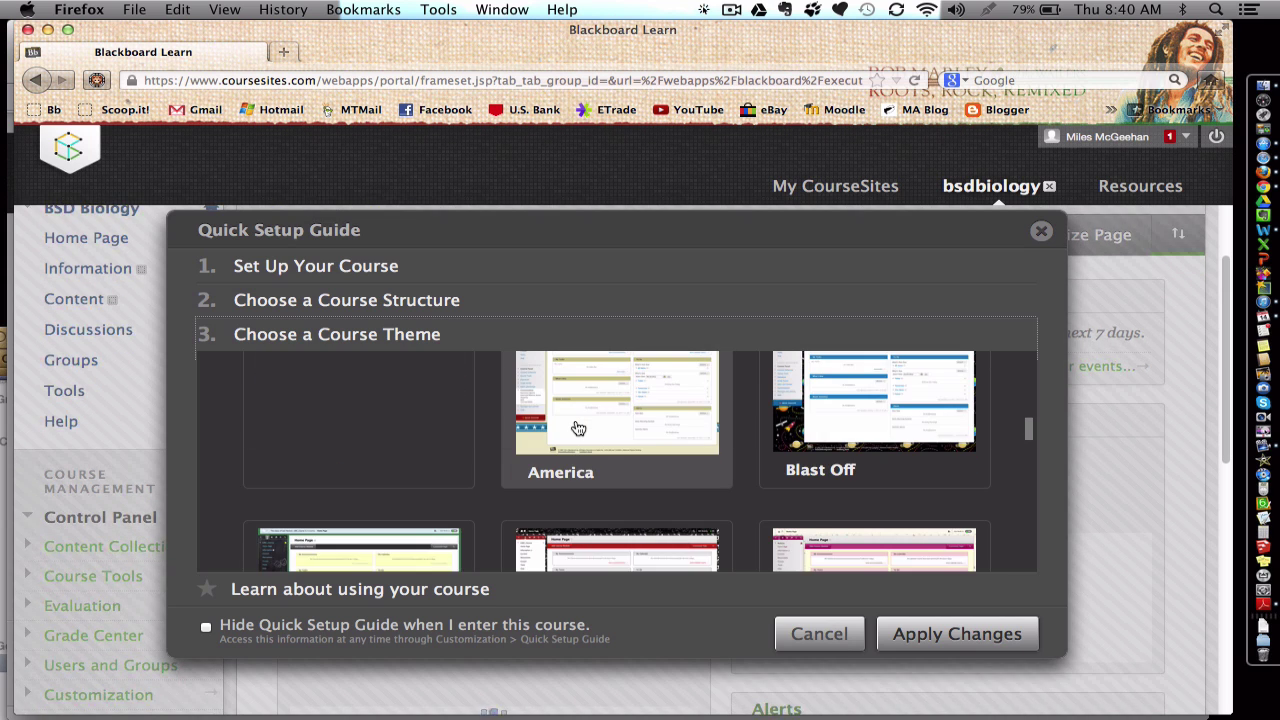
scroll(578, 428, "down", 3)
scroll(578, 428, "down", 3)
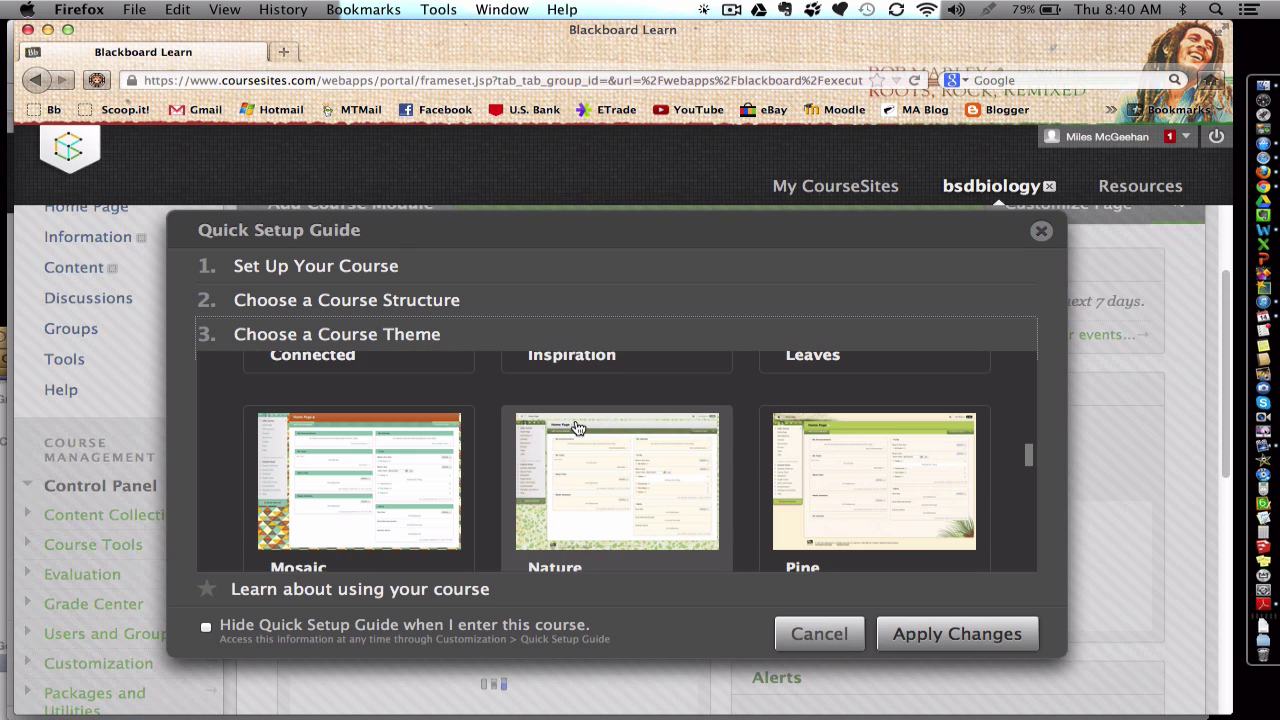
scroll(587, 460, "down", 3)
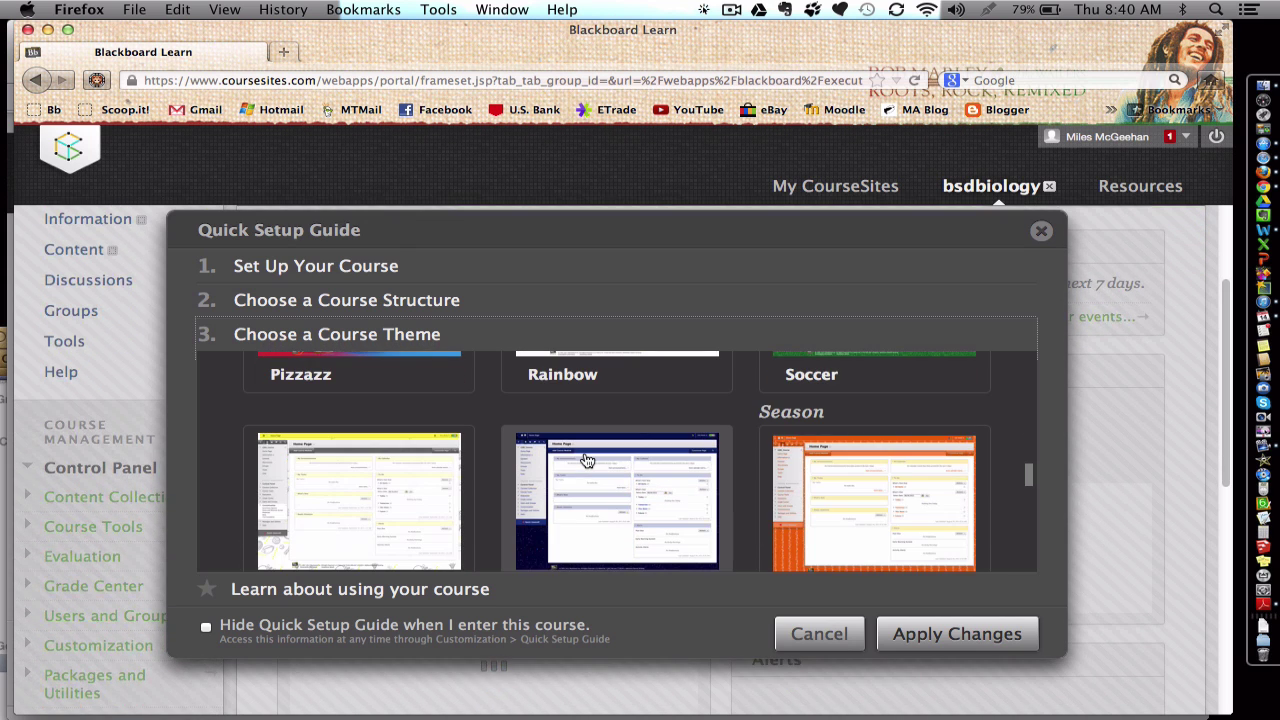
scroll(587, 460, "down", 3)
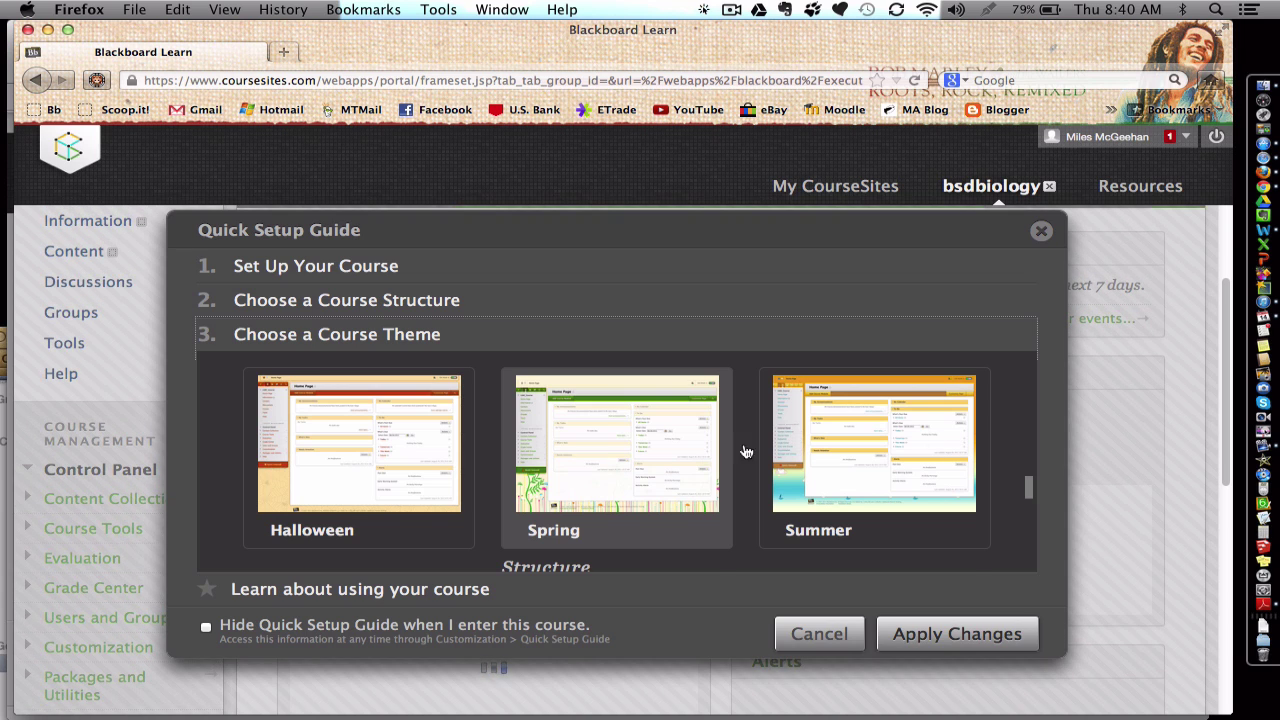
left_click_drag(1027, 488, 1028, 478)
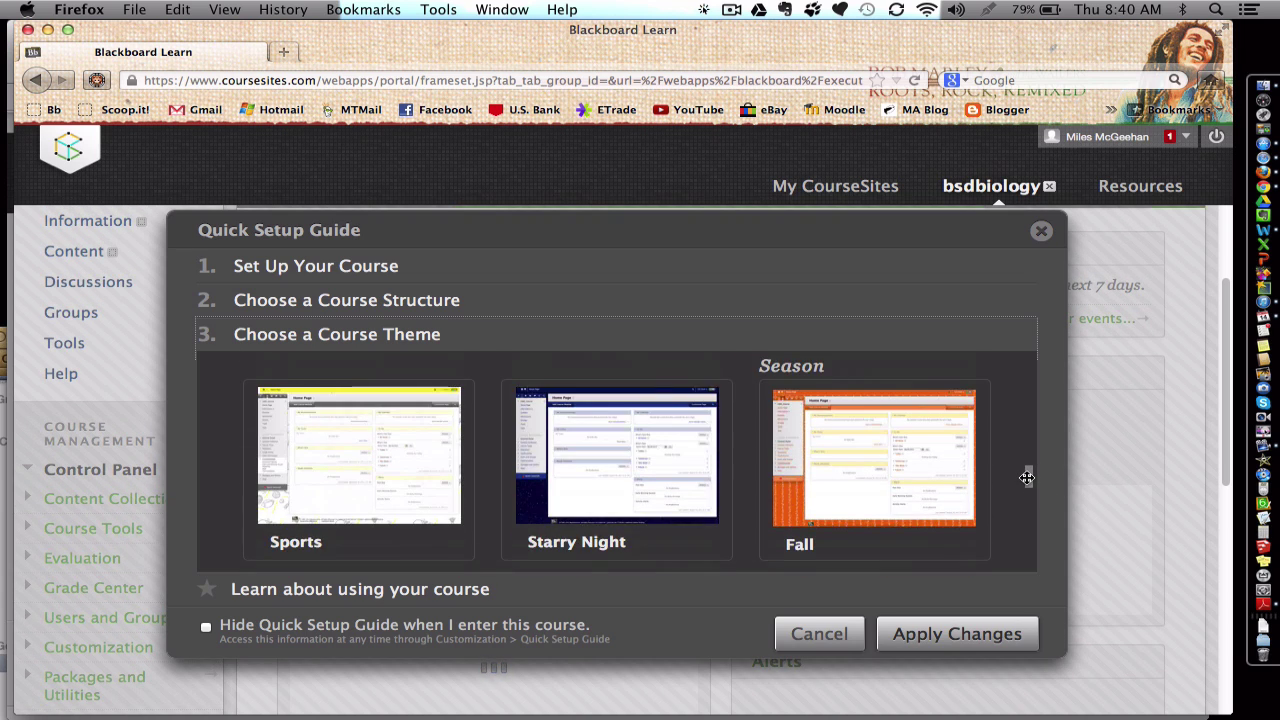
left_click(936, 633)
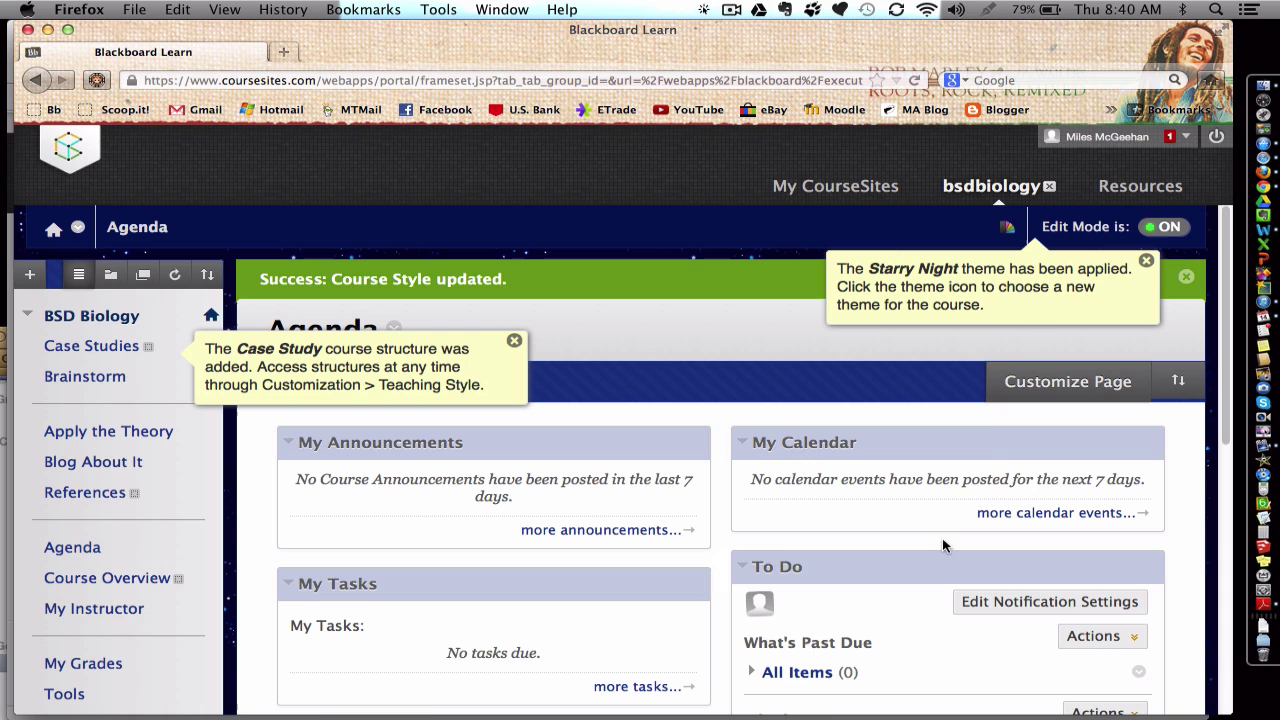
Step: Apply the Ink course theme
left_click(1007, 227)
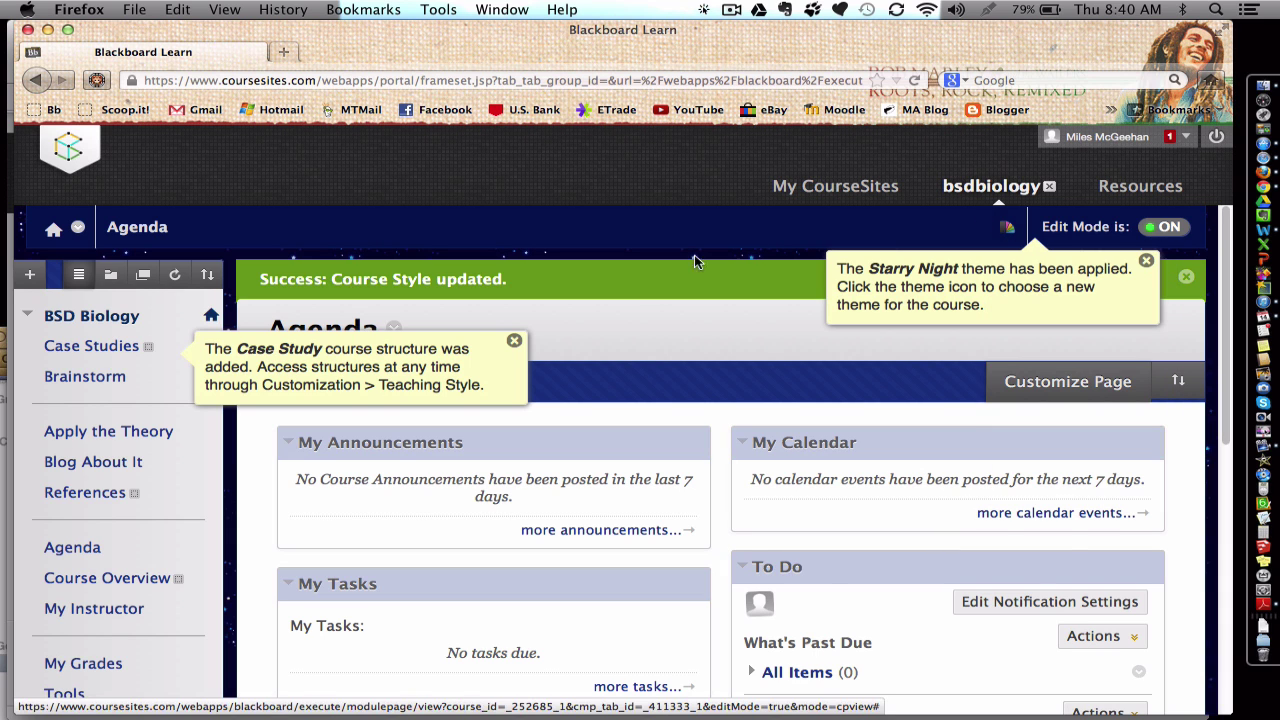
scroll(747, 713, "down", 5)
scroll(746, 713, "up", 5)
left_click(1008, 228)
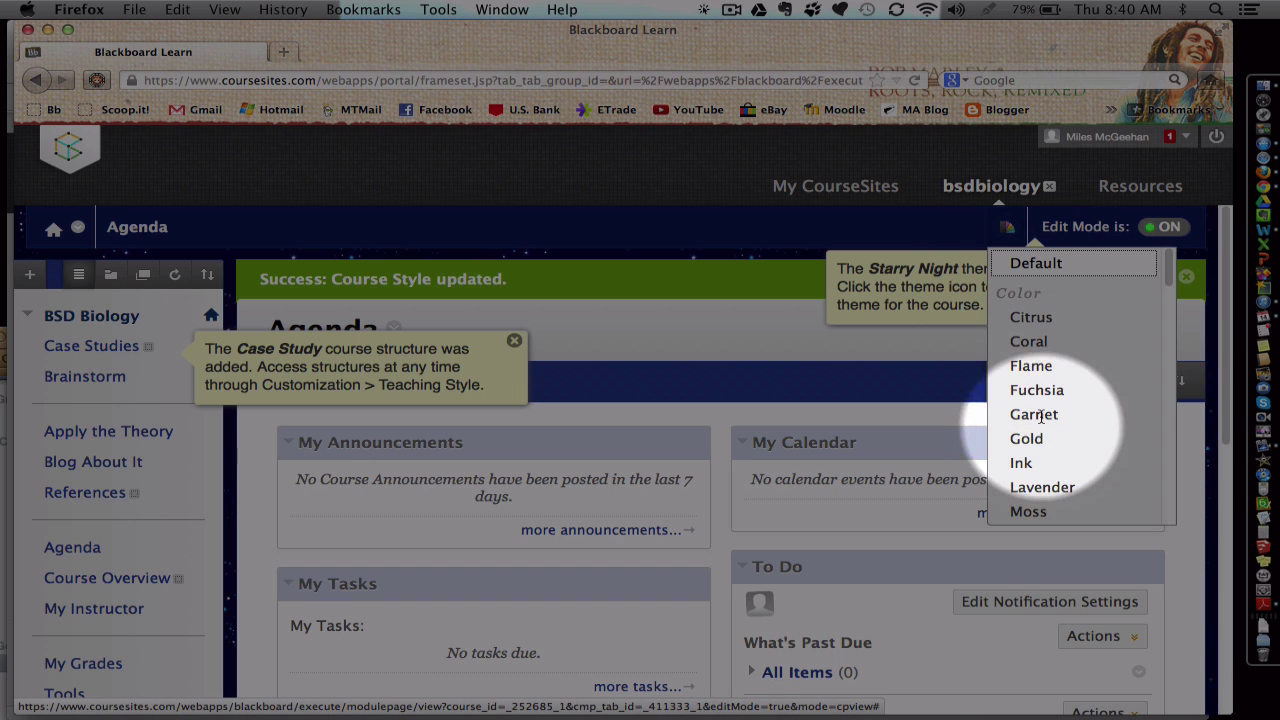
left_click(1024, 463)
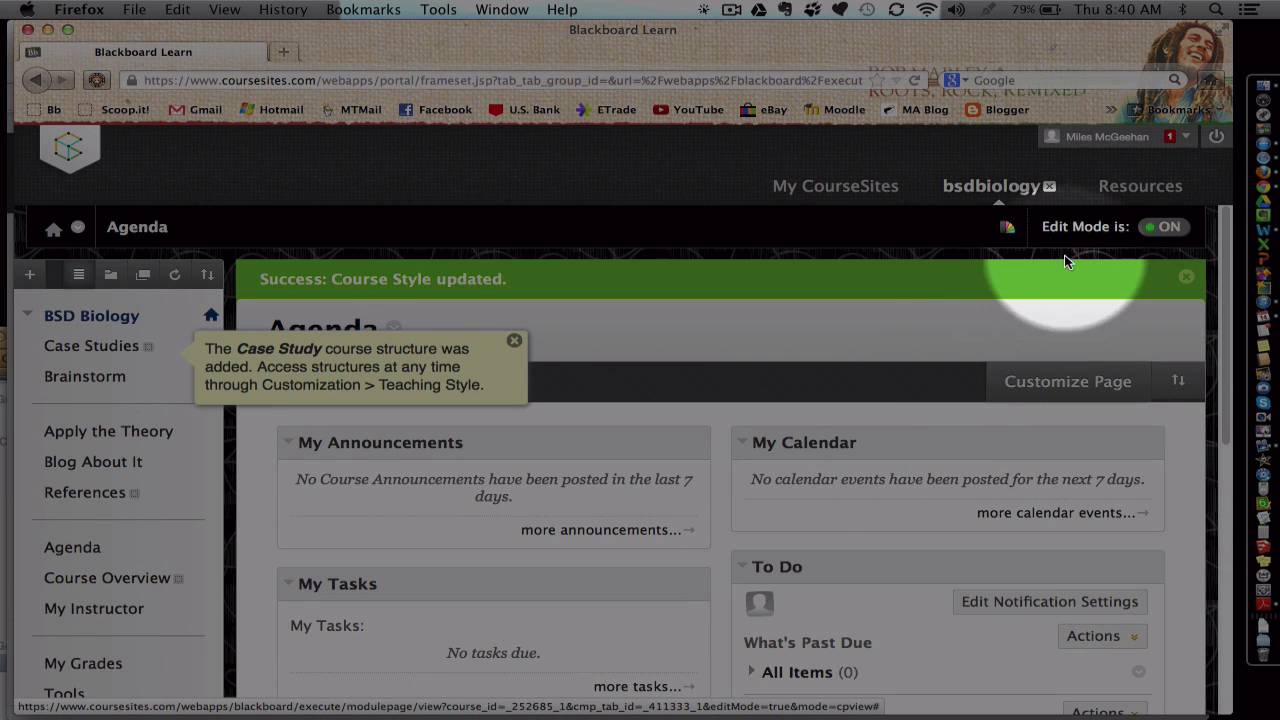
Step: Replace the Ink theme with the Steel course theme
left_click(1008, 228)
scroll(1044, 420, "down", 5)
left_click(1040, 401)
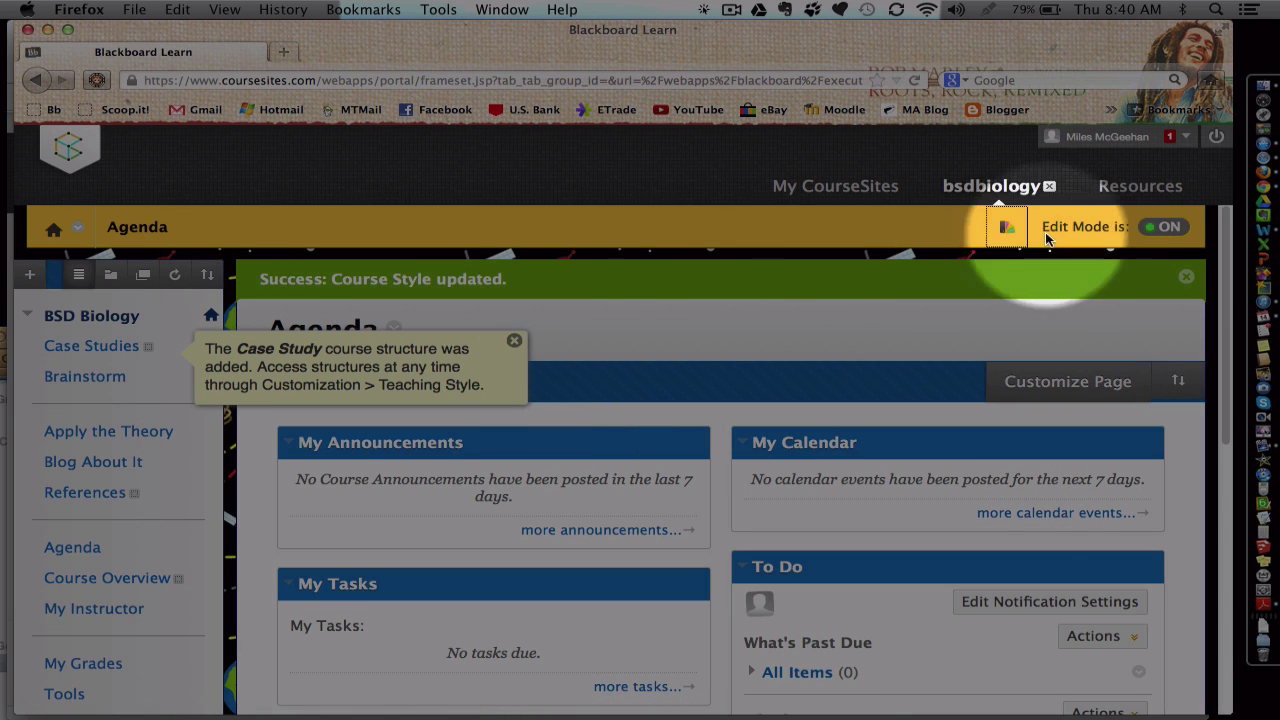
Step: Dismiss the Case Study tip, try reordering Case Studies, and show the add-menu-item choices
left_click(516, 342)
scroll(84, 368, "down", 1)
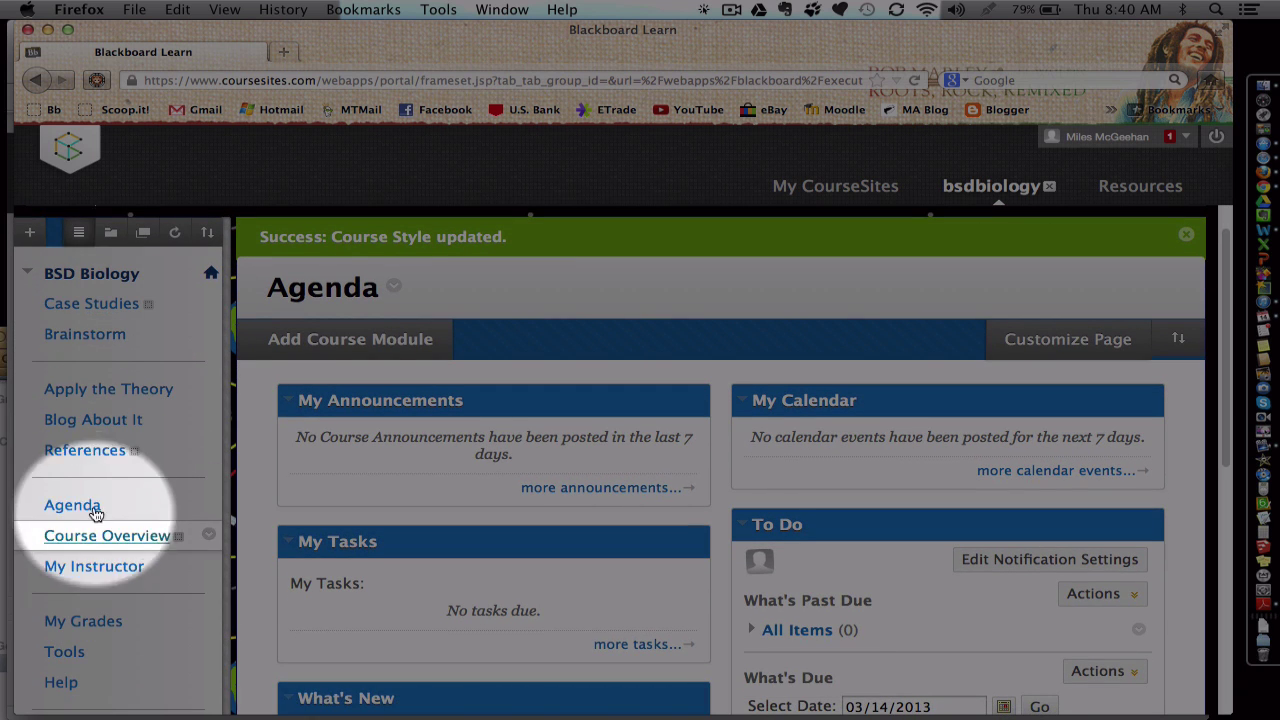
scroll(88, 328, "down", 1)
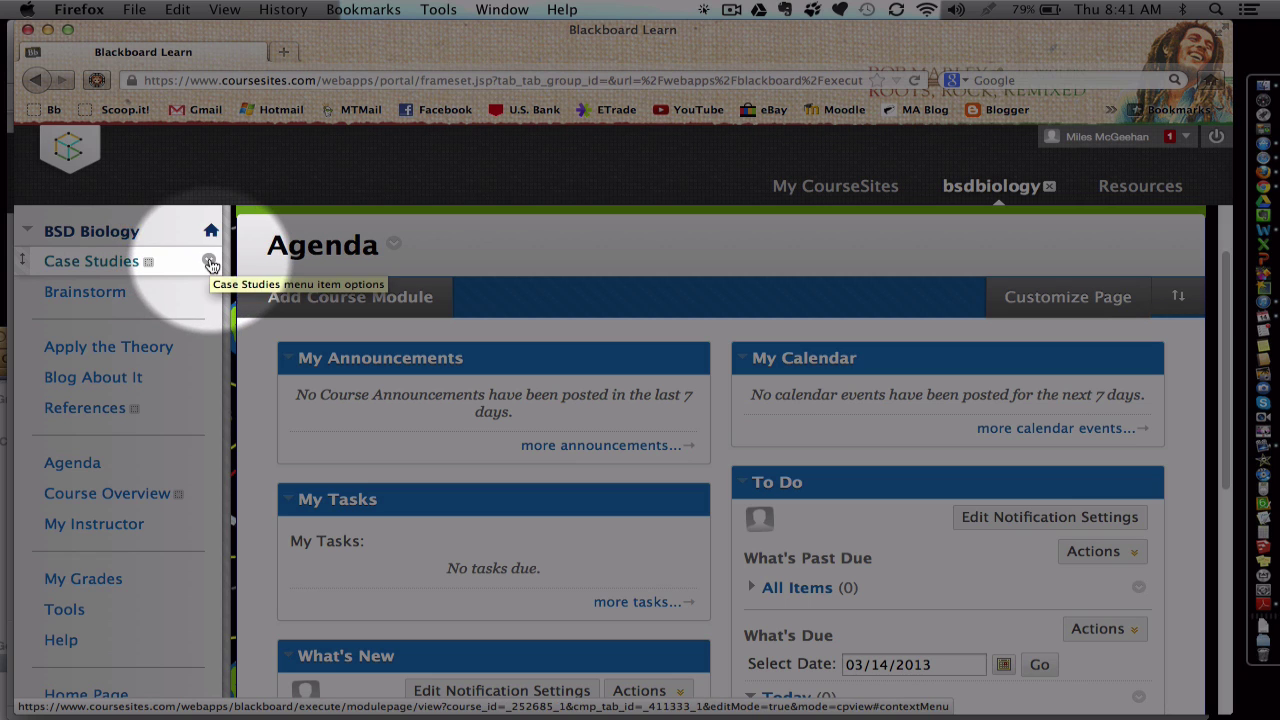
left_click(210, 262)
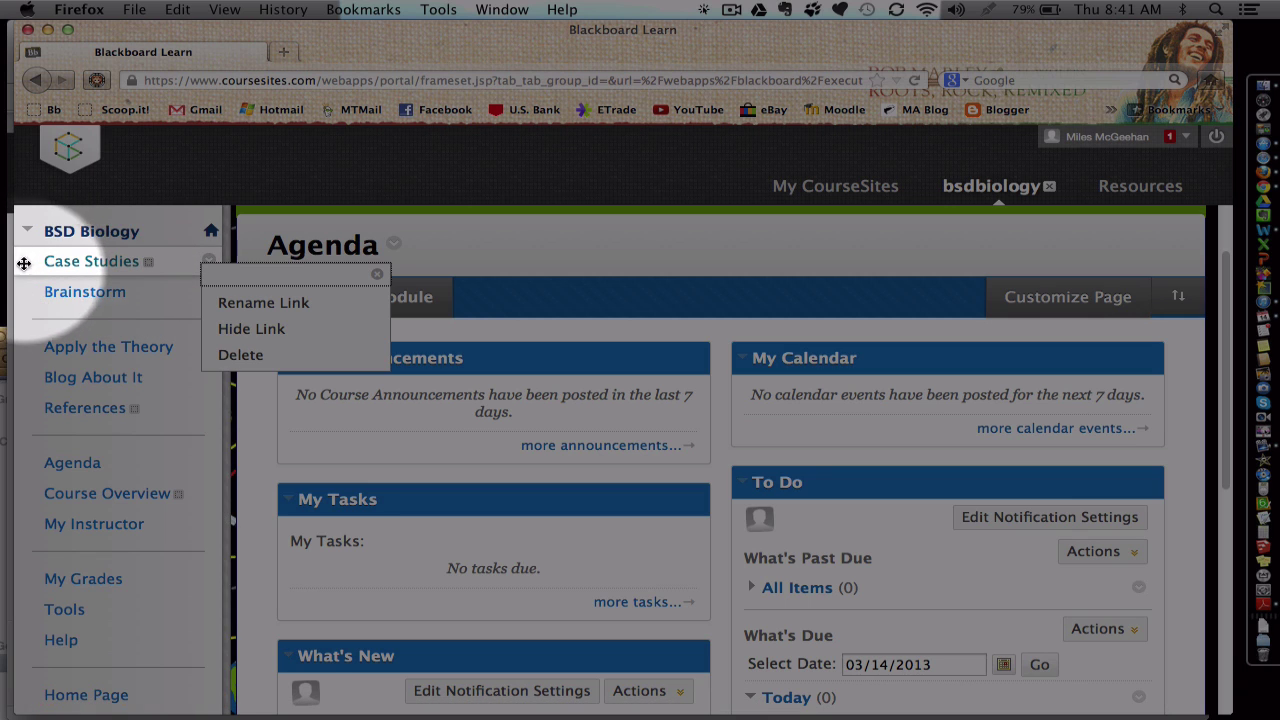
left_click_drag(22, 260, 19, 250)
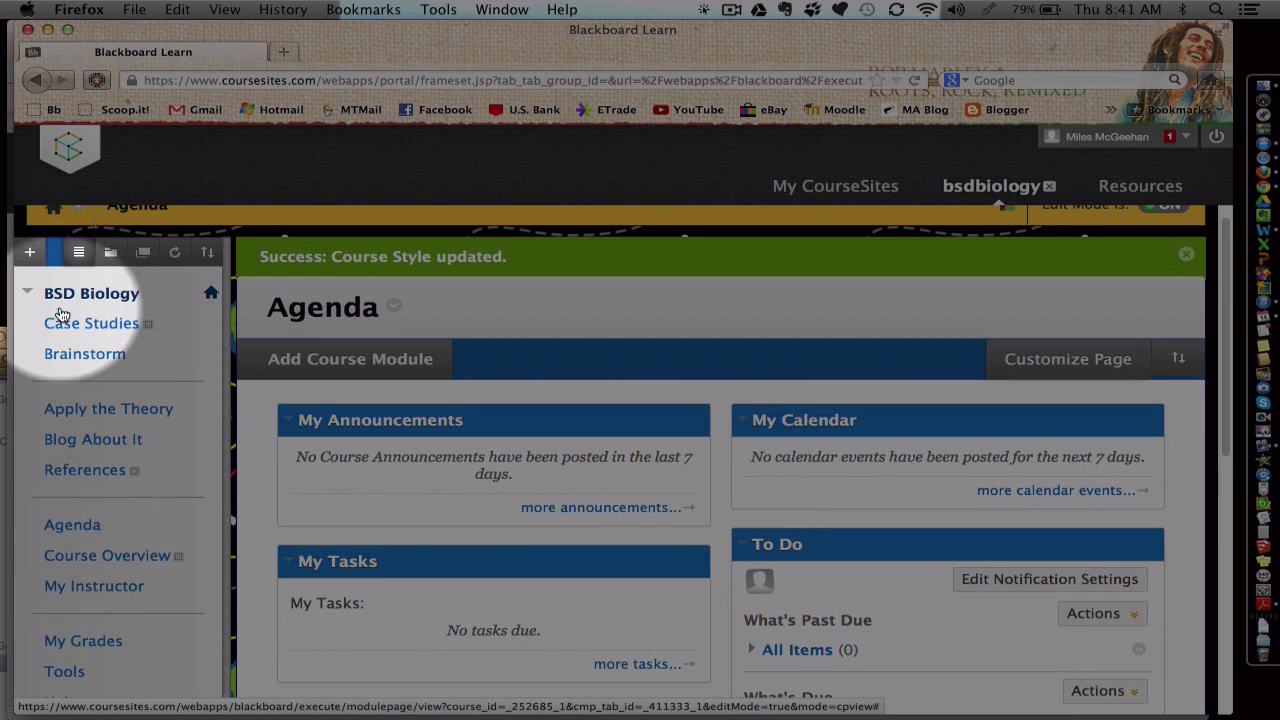
left_click(30, 252)
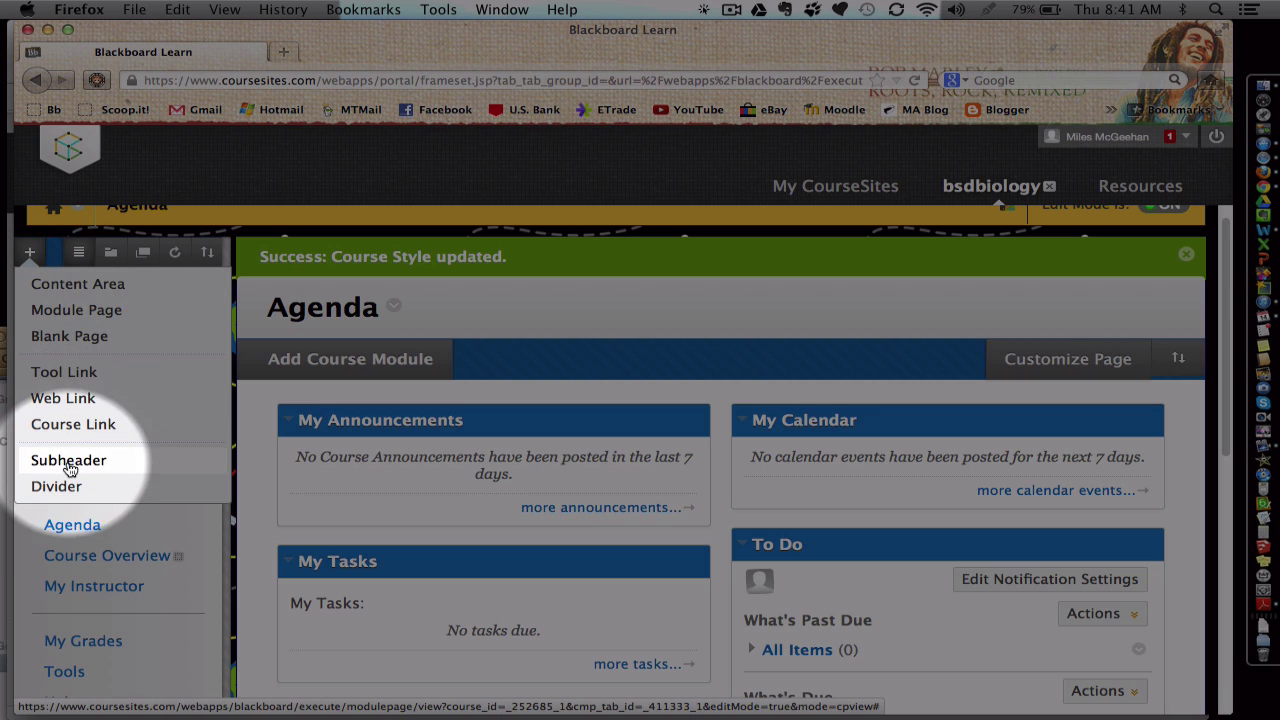
Step: Start a Tool Link, review its Type list keeping Announcements, then cancel it
left_click(66, 373)
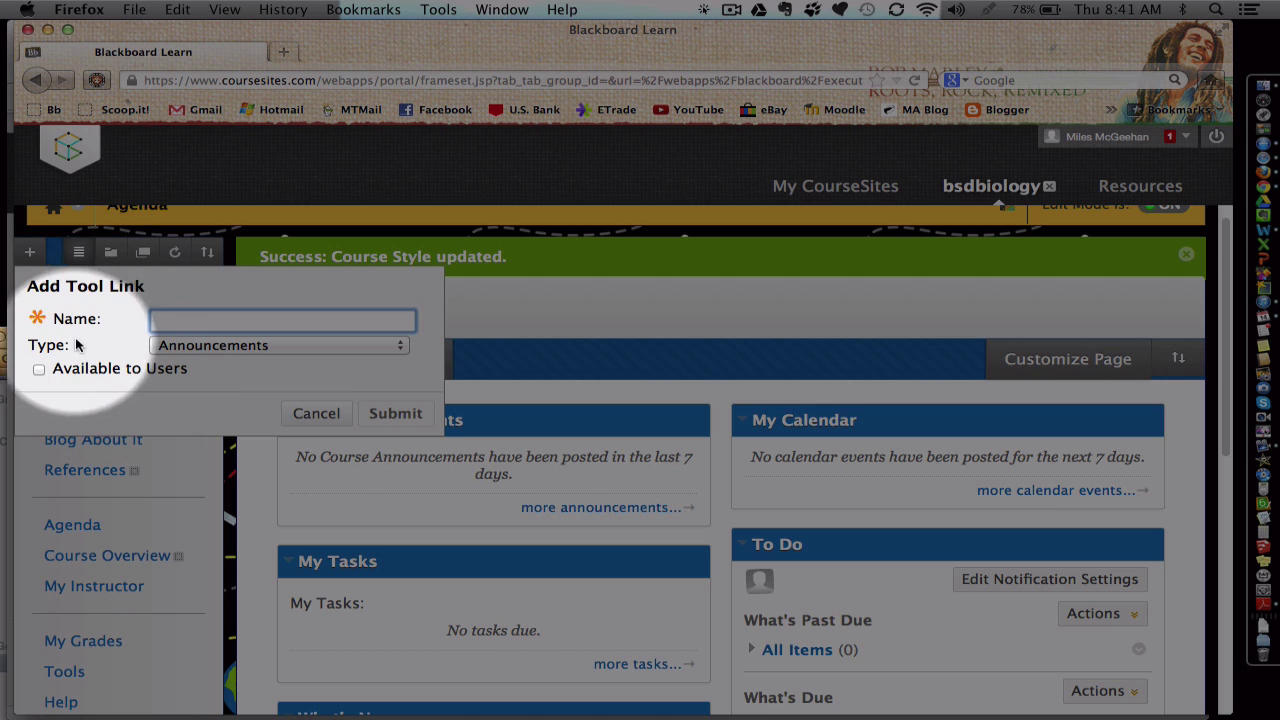
left_click(181, 345)
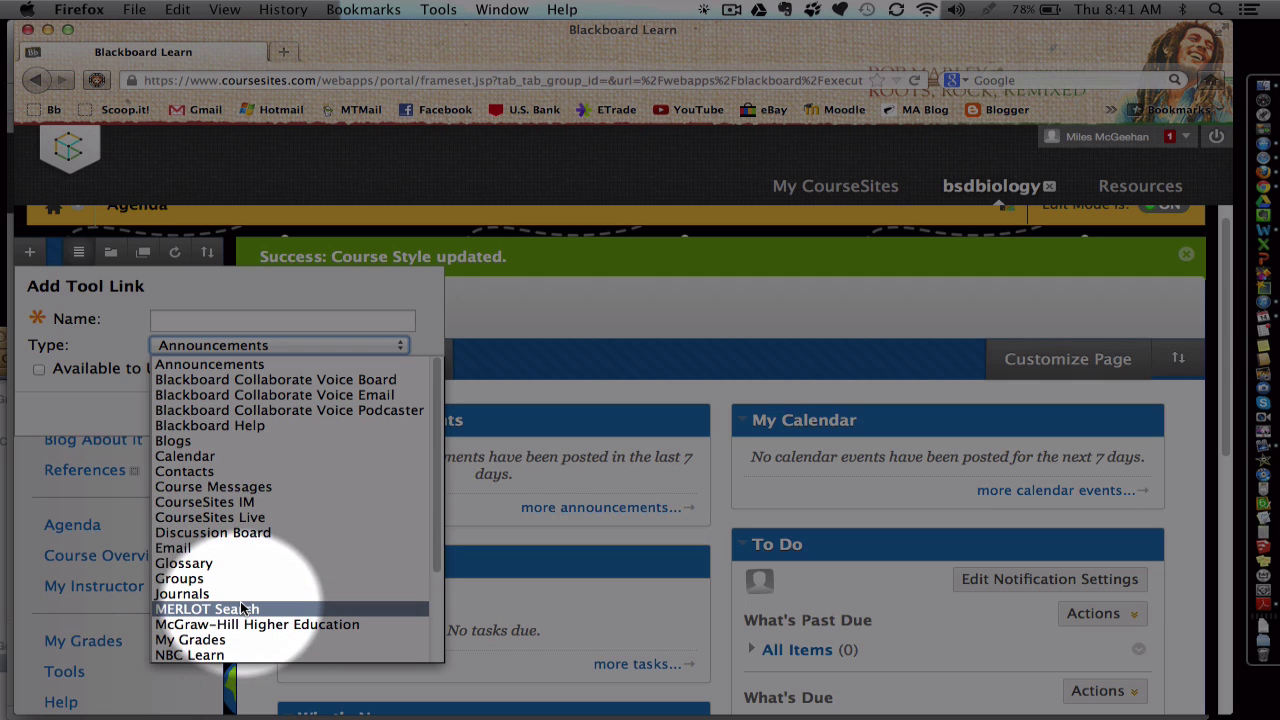
left_click(80, 345)
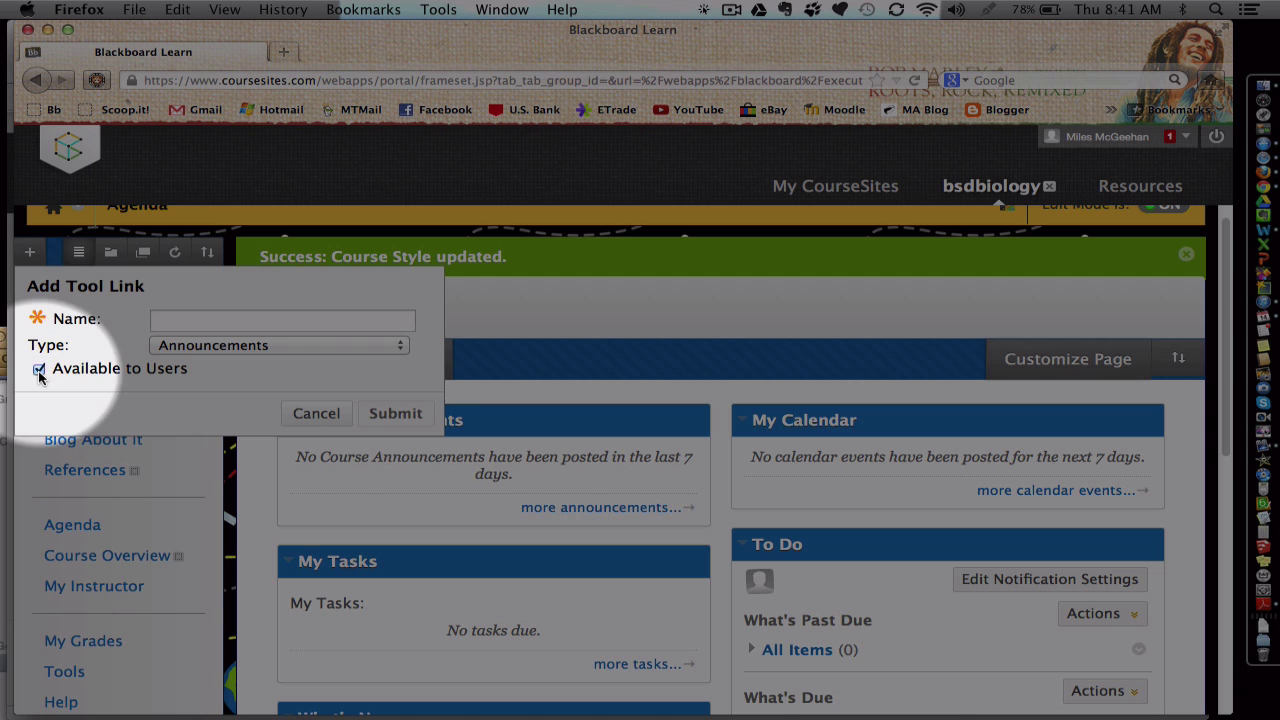
left_click(336, 413)
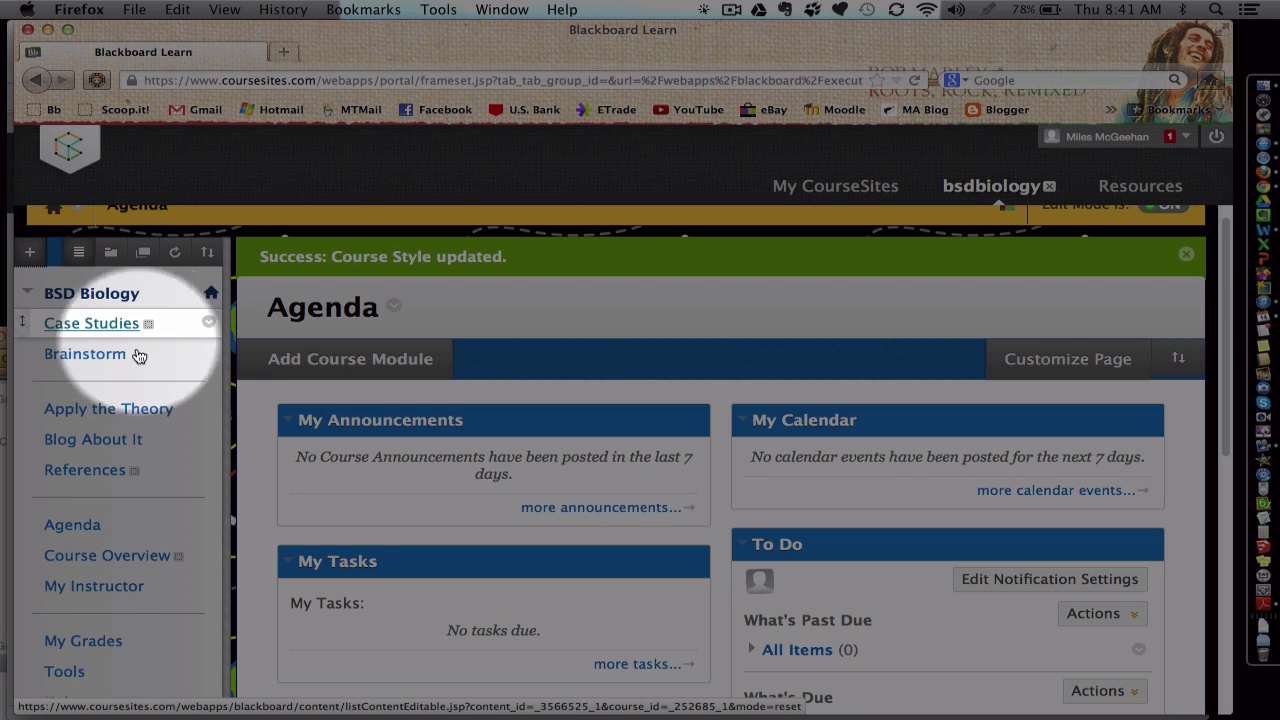
scroll(130, 346, "up", 1)
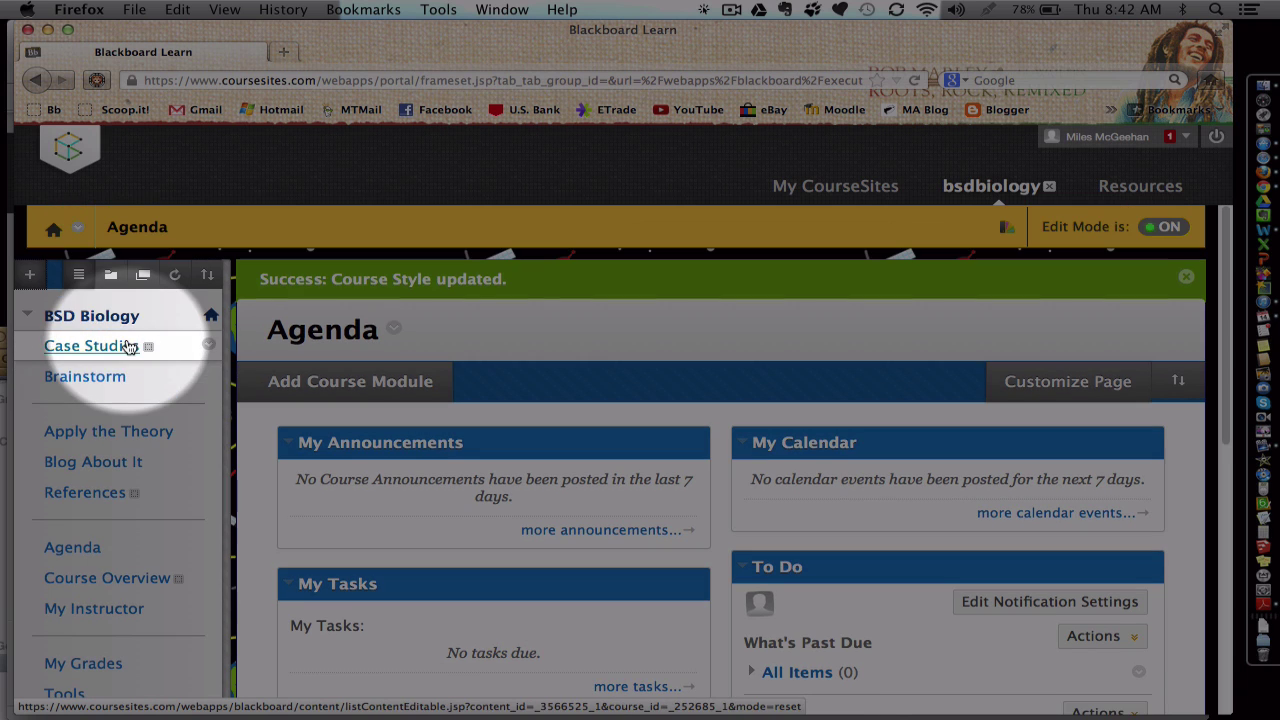
left_click(1163, 230)
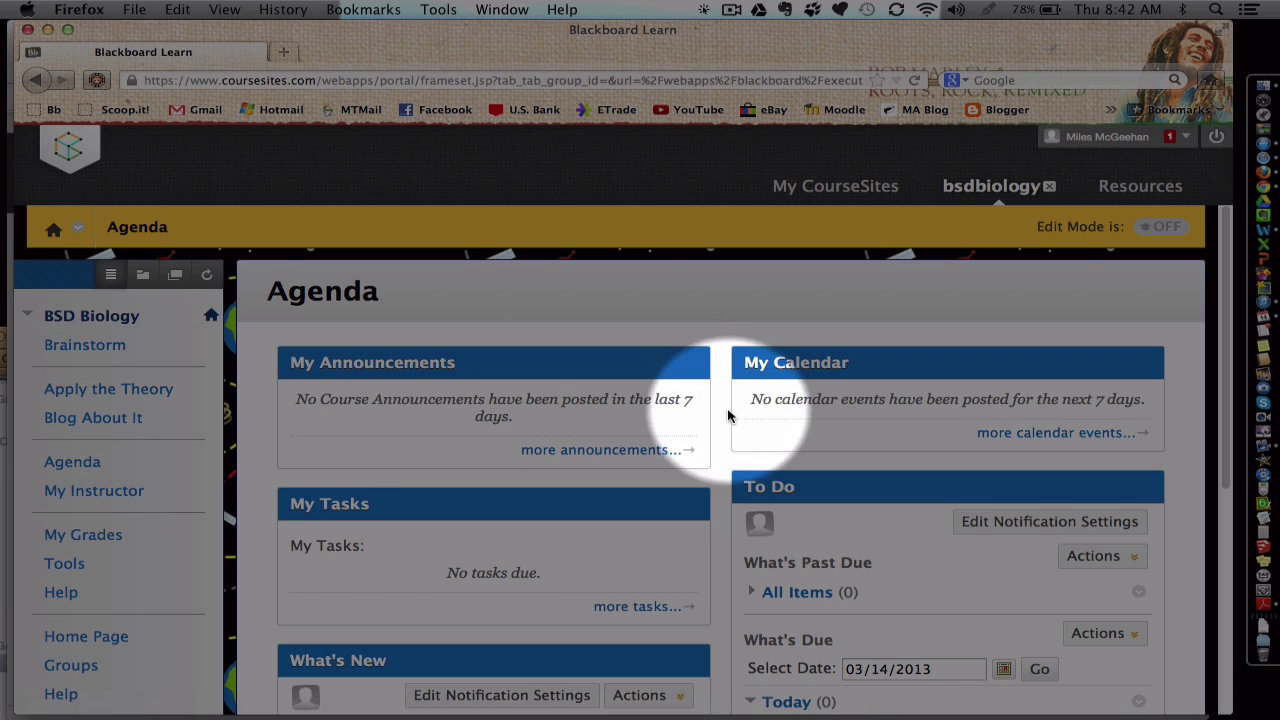
scroll(728, 414, "down", 5)
scroll(729, 414, "up", 5)
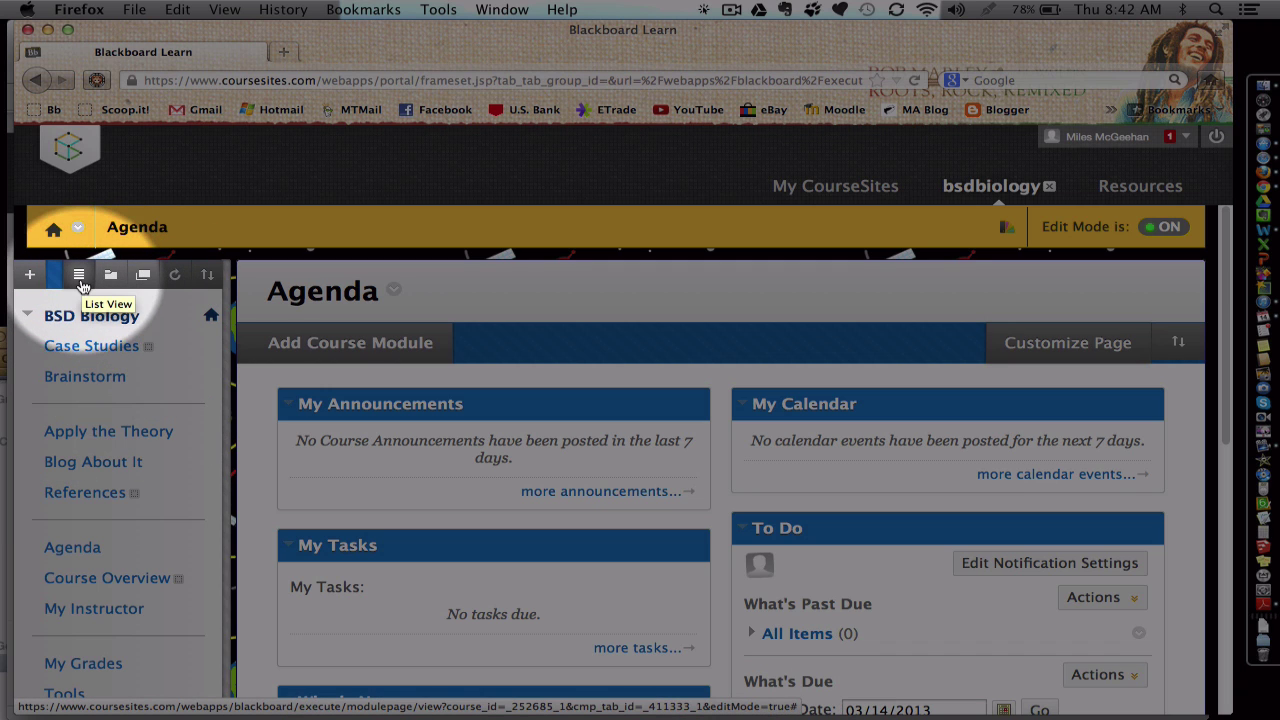
Step: Close the add-item choices and collapse the course menu to widen the content
left_click(30, 276)
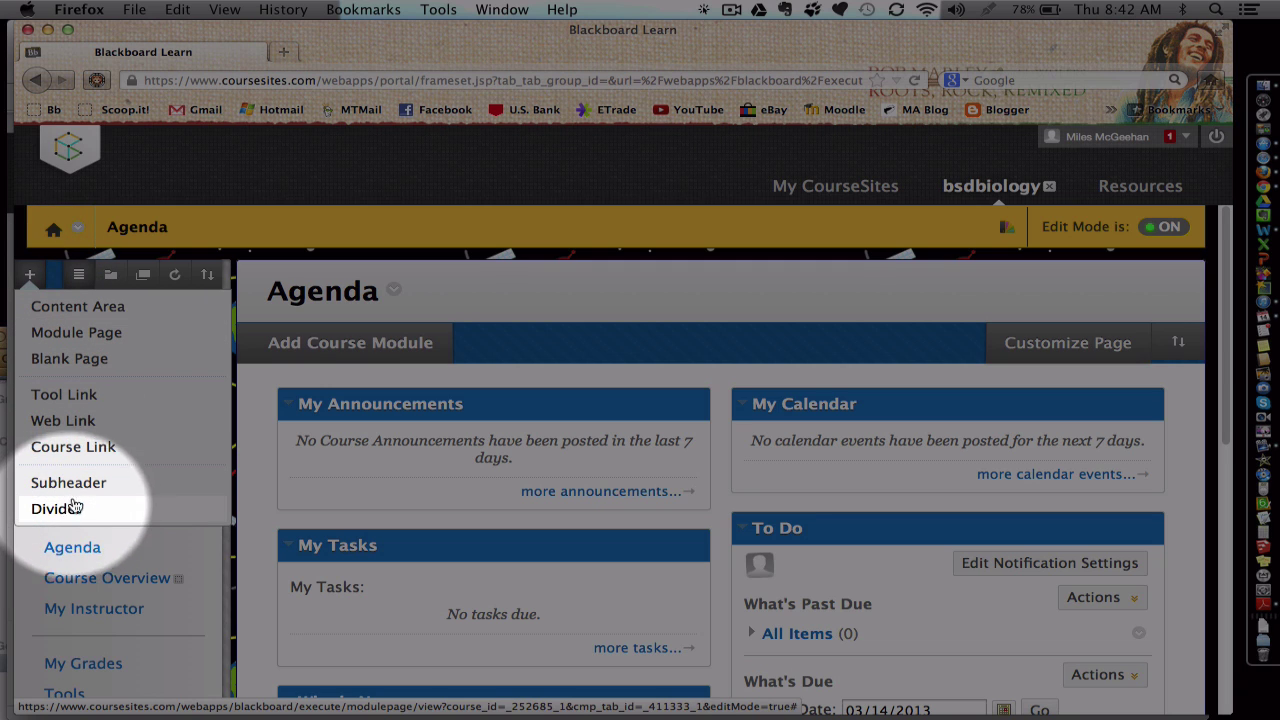
left_click(180, 277)
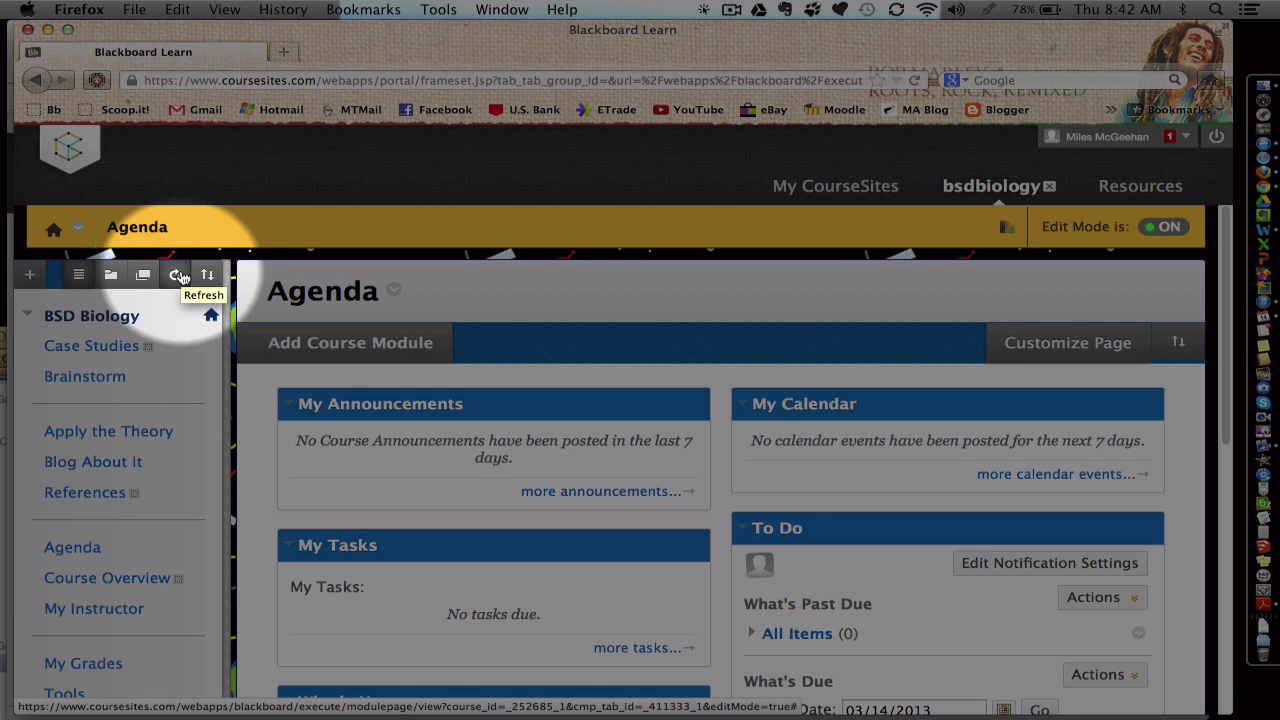
scroll(189, 374, "down", 1)
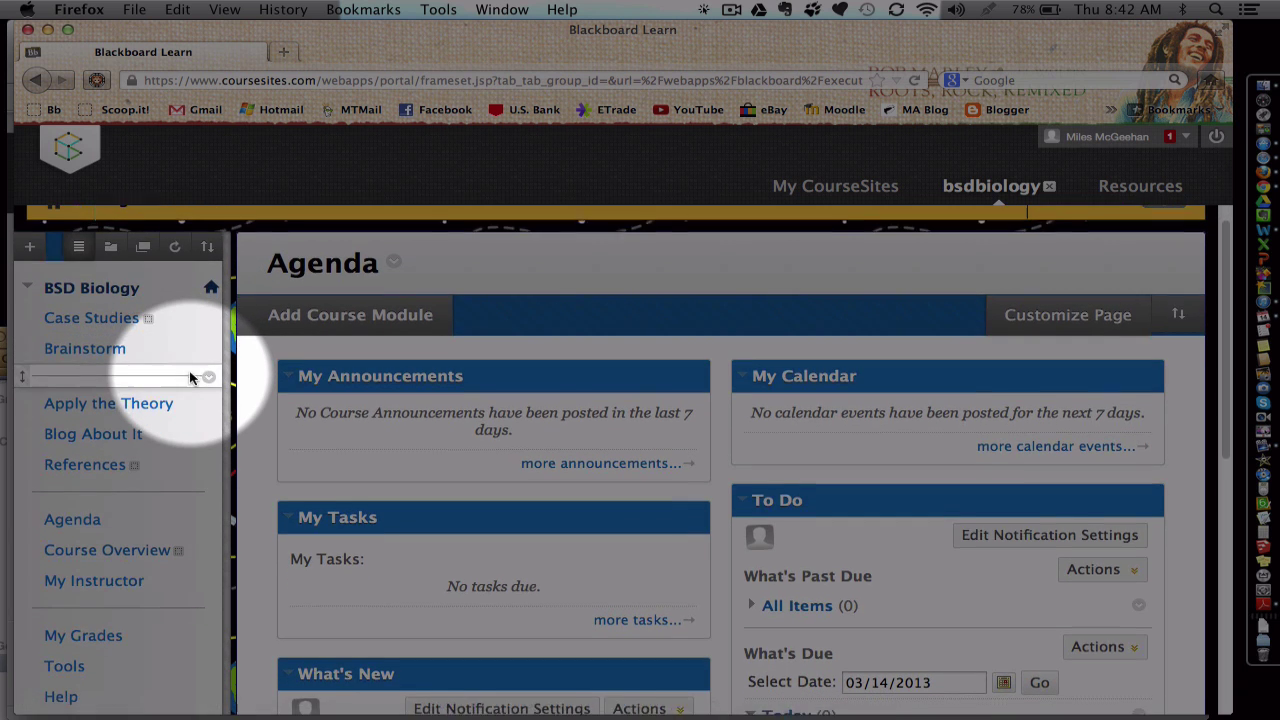
scroll(191, 375, "down", 4)
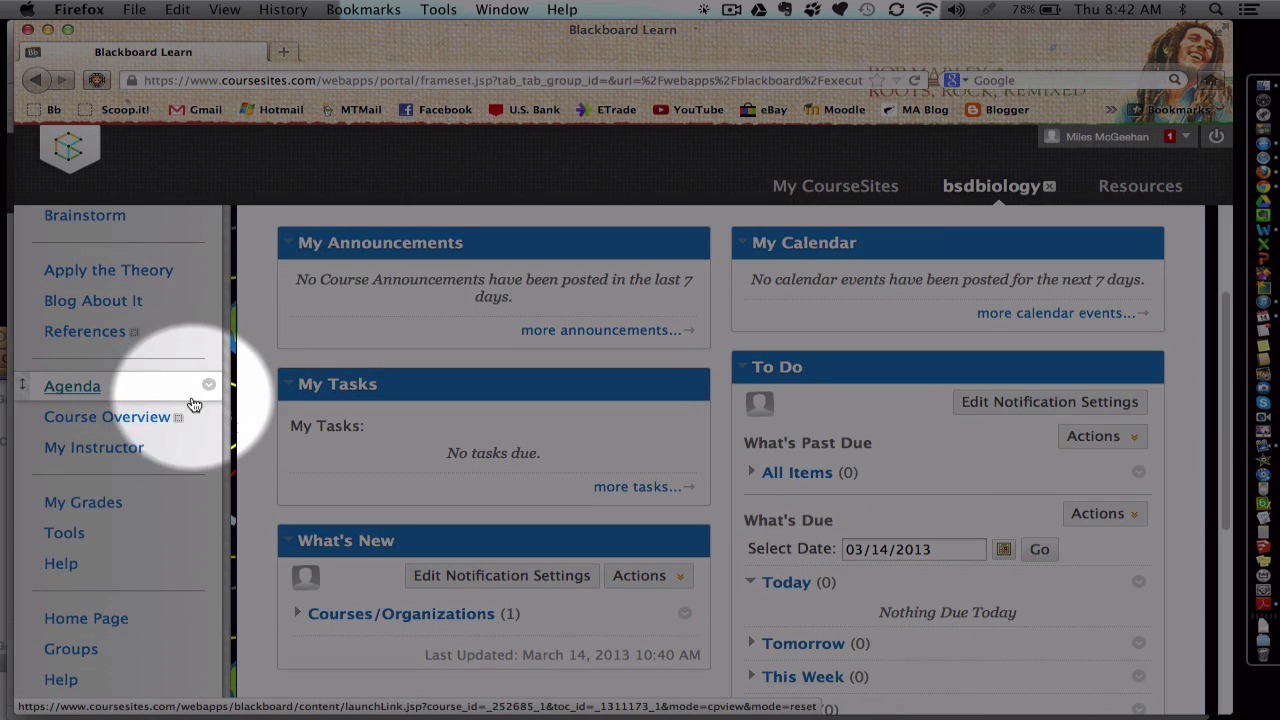
mouse_move(240, 294)
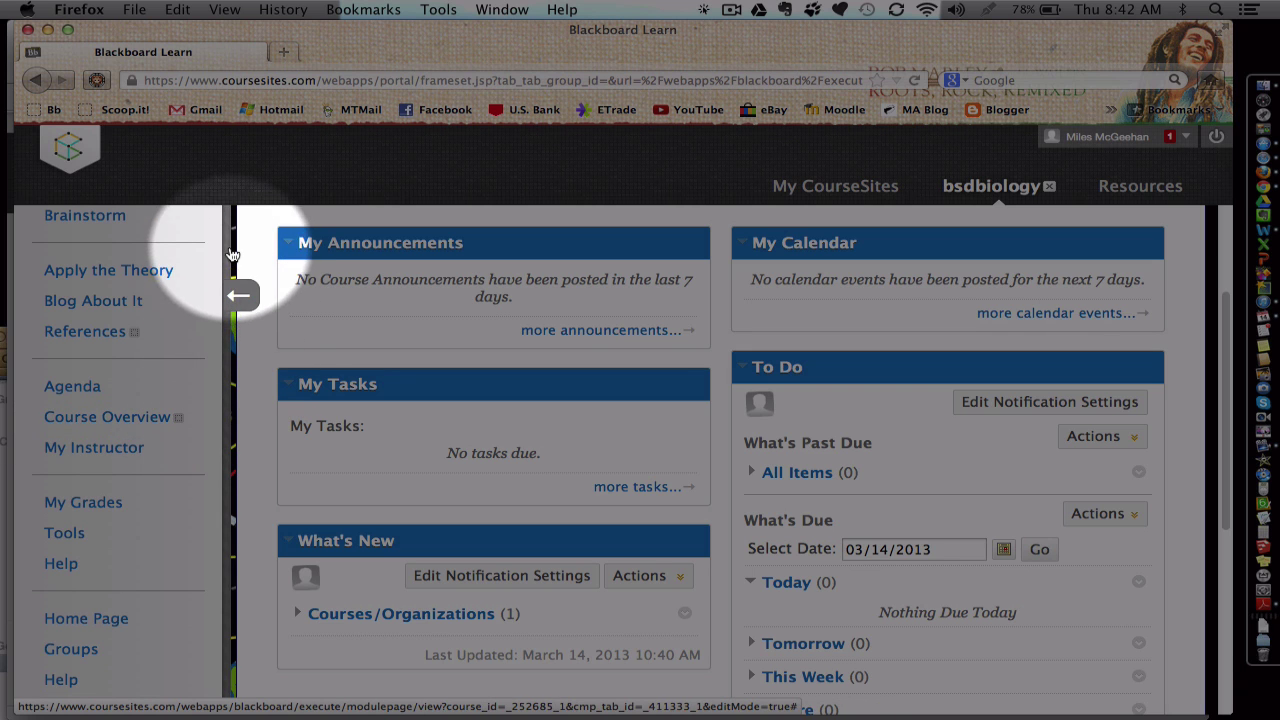
scroll(230, 390, "up", 2)
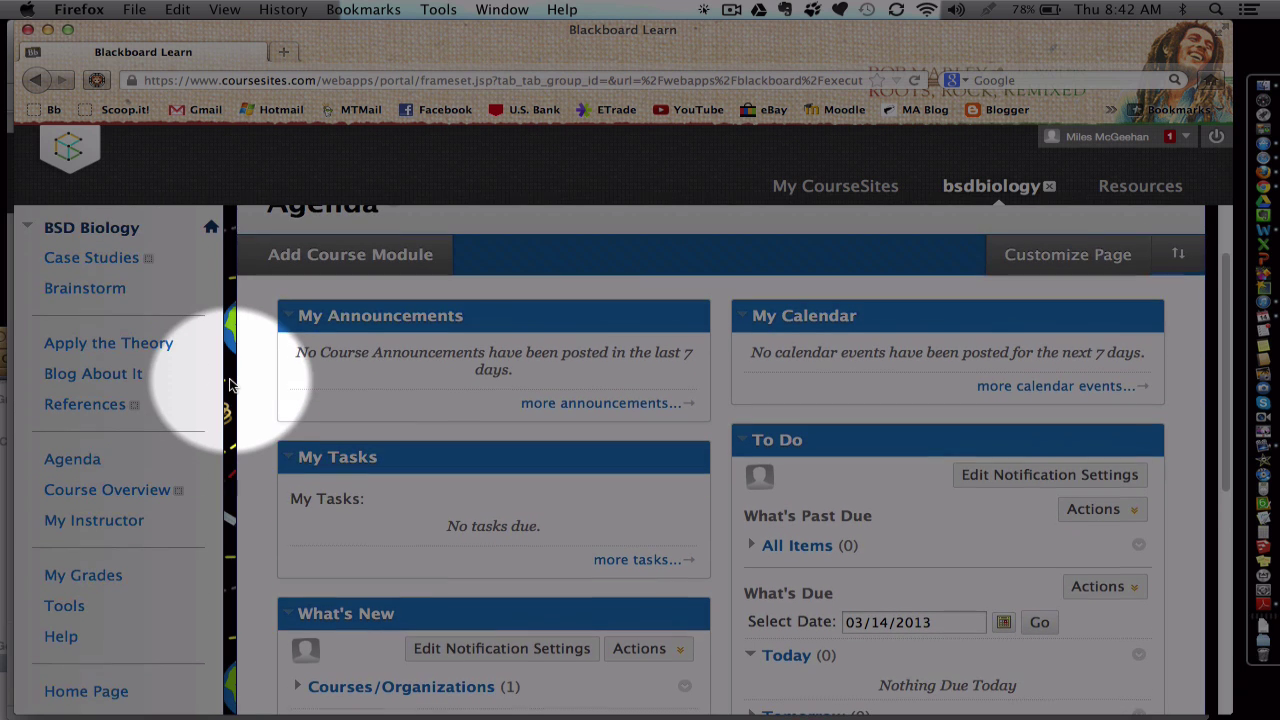
mouse_move(238, 370)
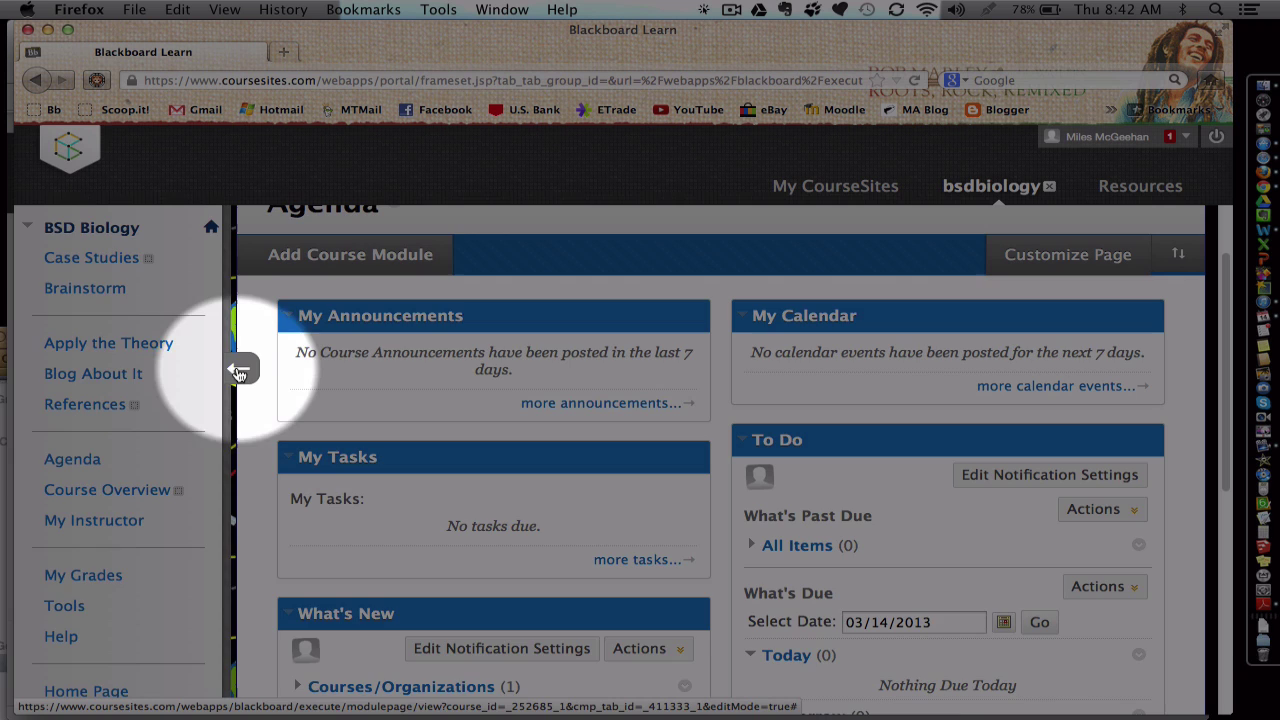
left_click(238, 370)
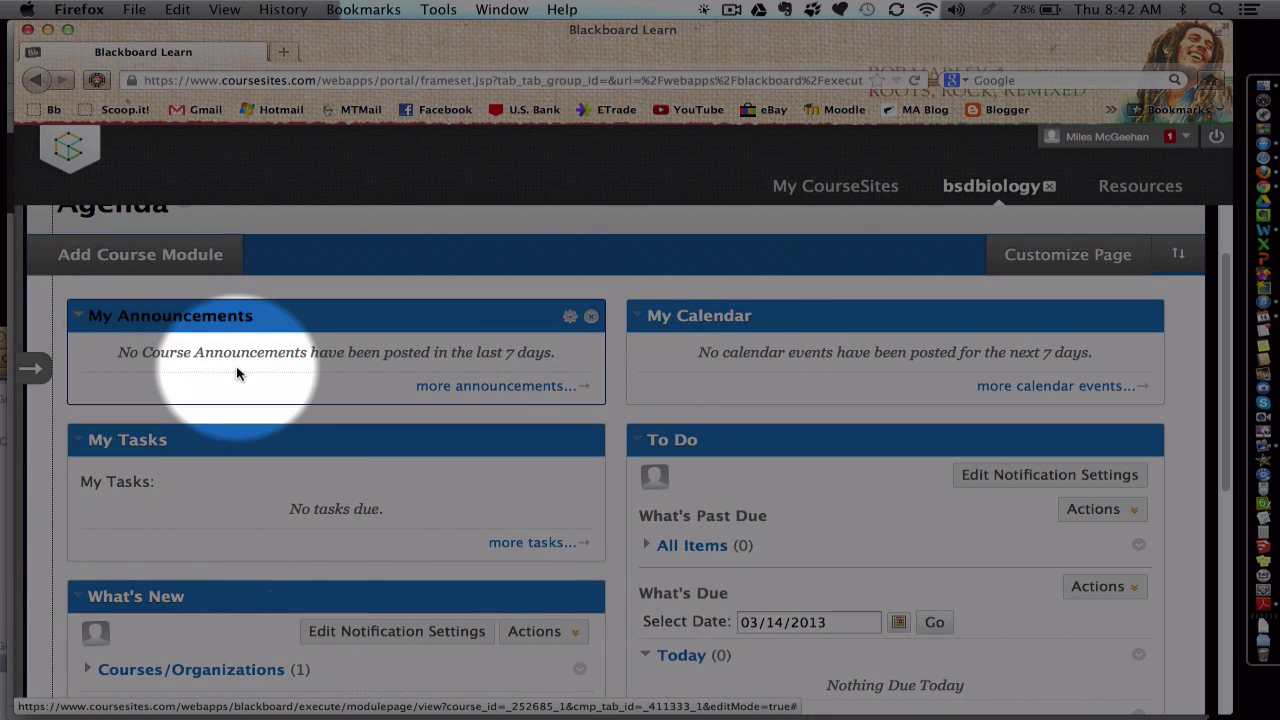
Step: Expand the course menu again, listing Case Studies through References beside the Agenda
left_click(31, 373)
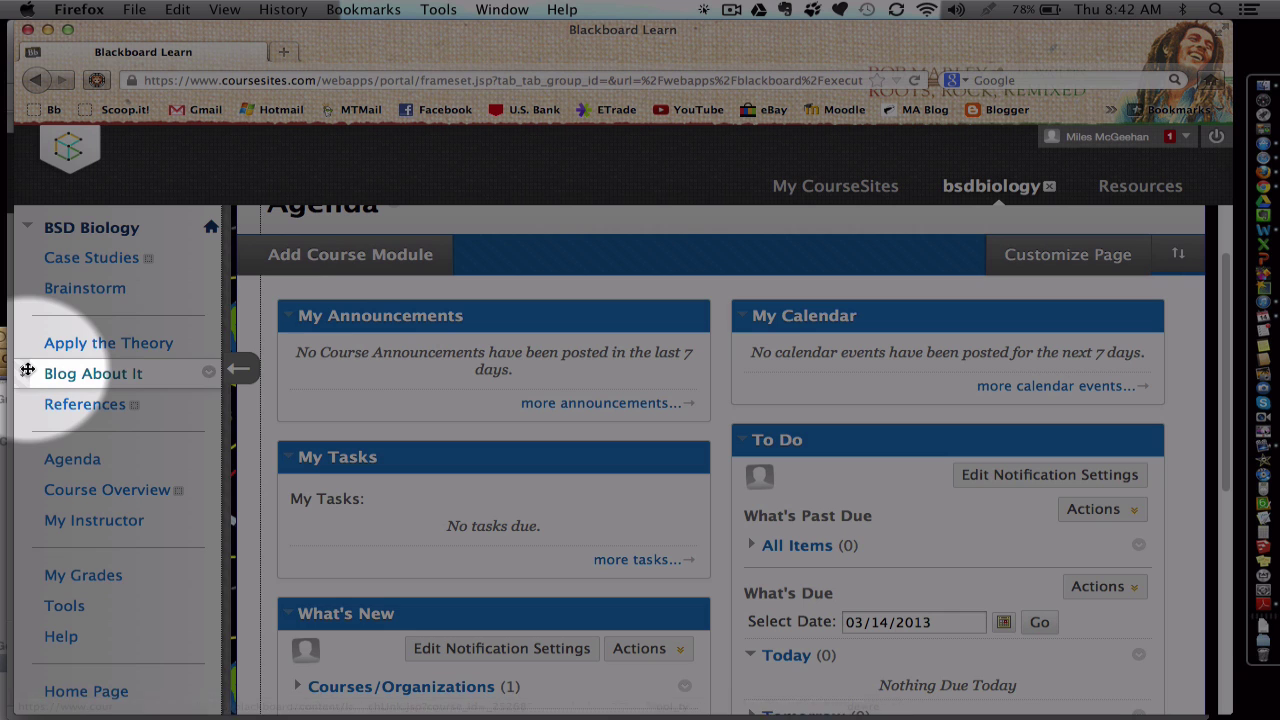
left_click(240, 372)
scroll(120, 390, "up", 2)
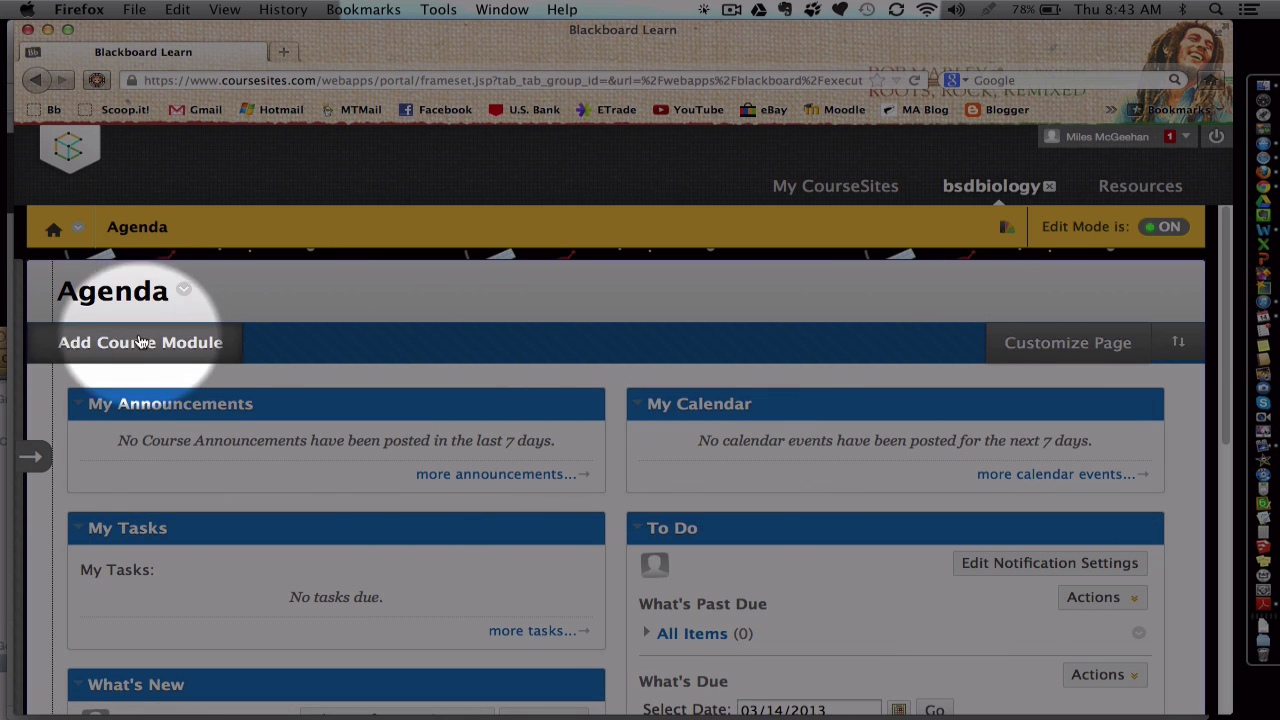
left_click(30, 456)
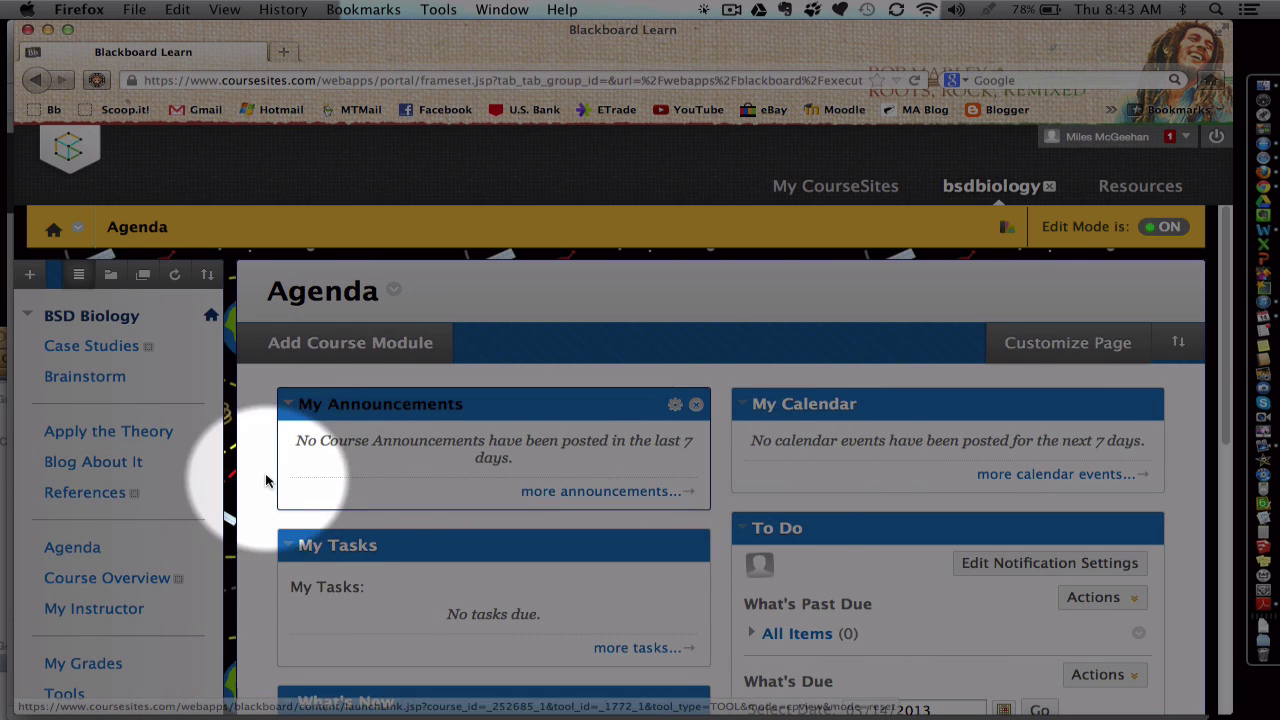
scroll(630, 438, "down", 5)
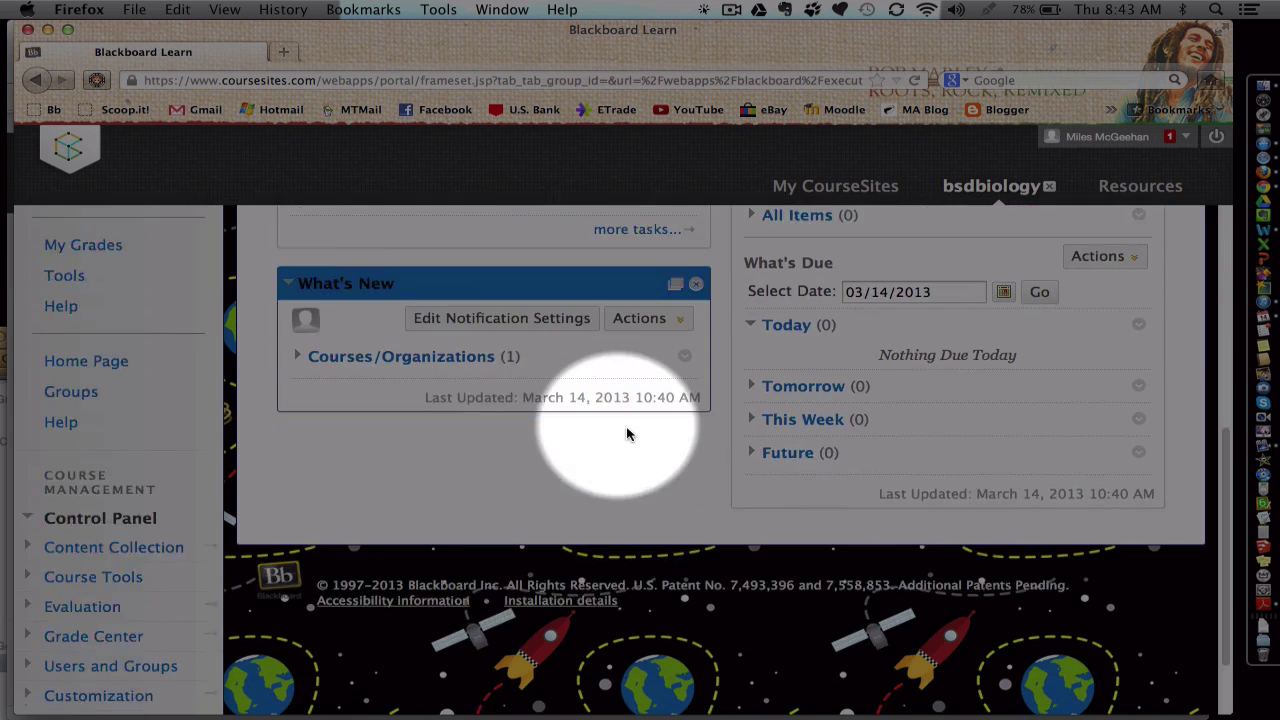
scroll(628, 434, "up", 5)
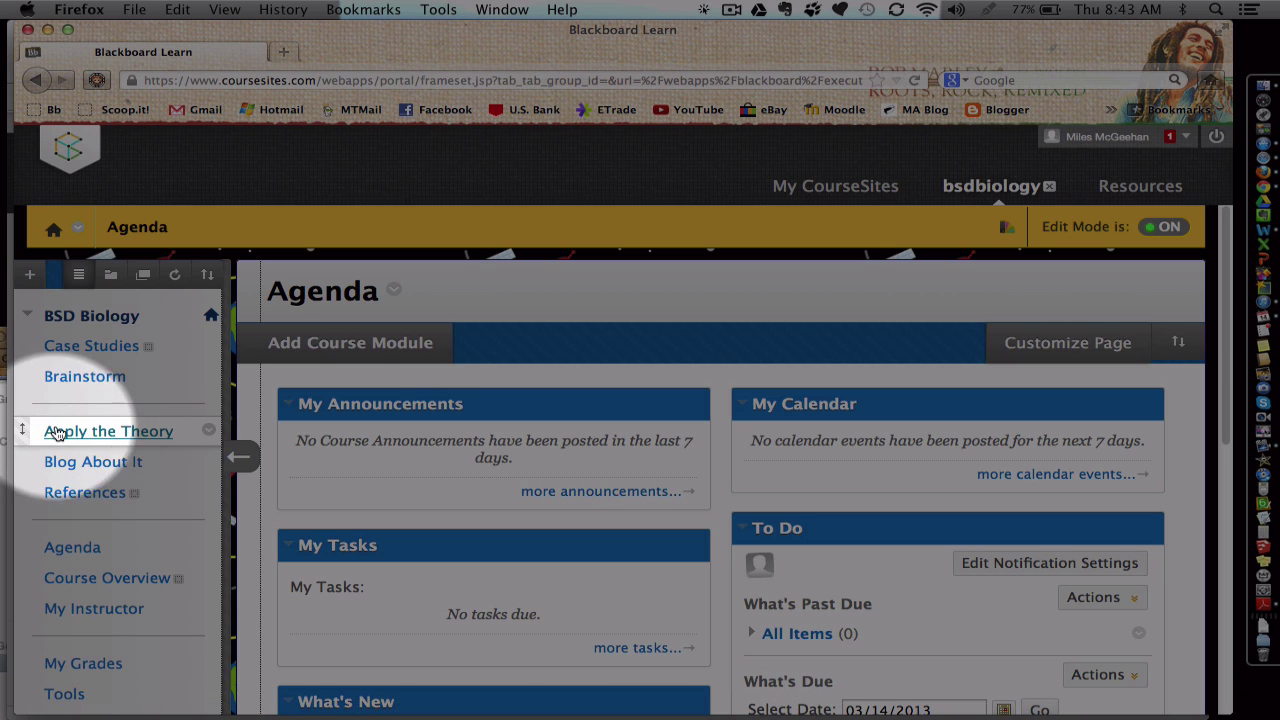
Step: Open the Rename/Hide/Delete options for the Apply the Theory course link
left_click(211, 431)
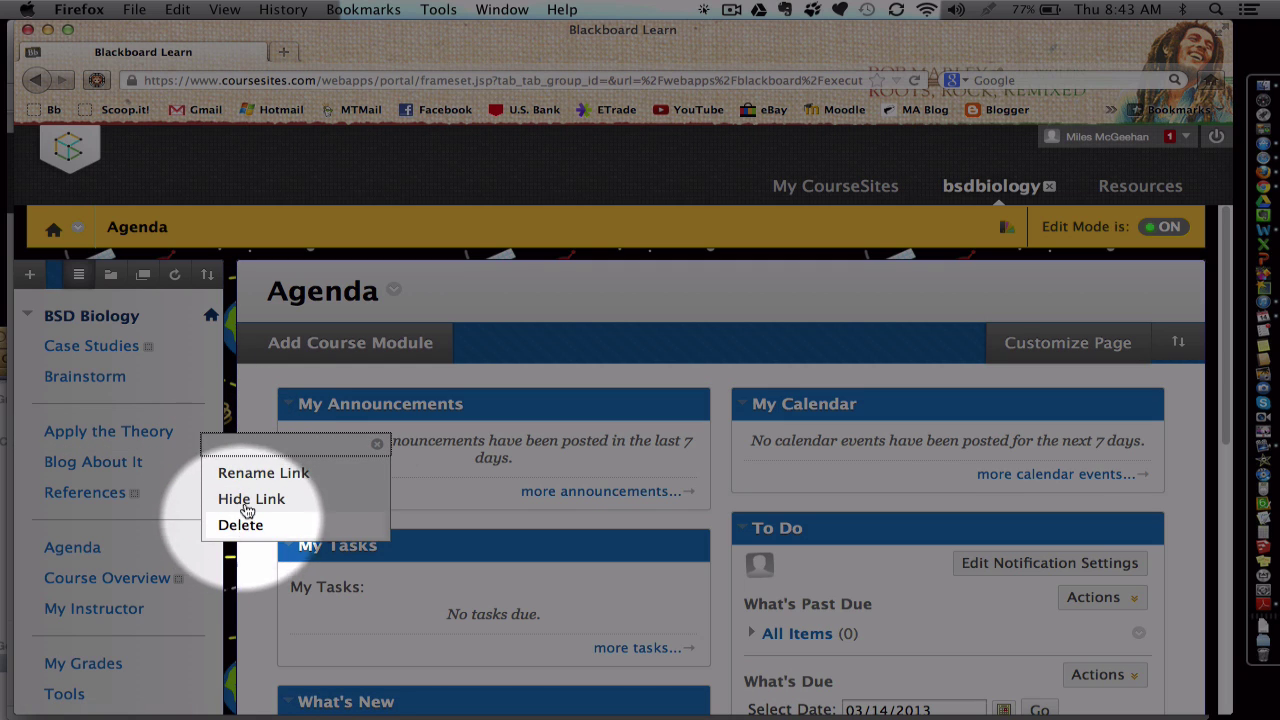
scroll(203, 440, "down", 2)
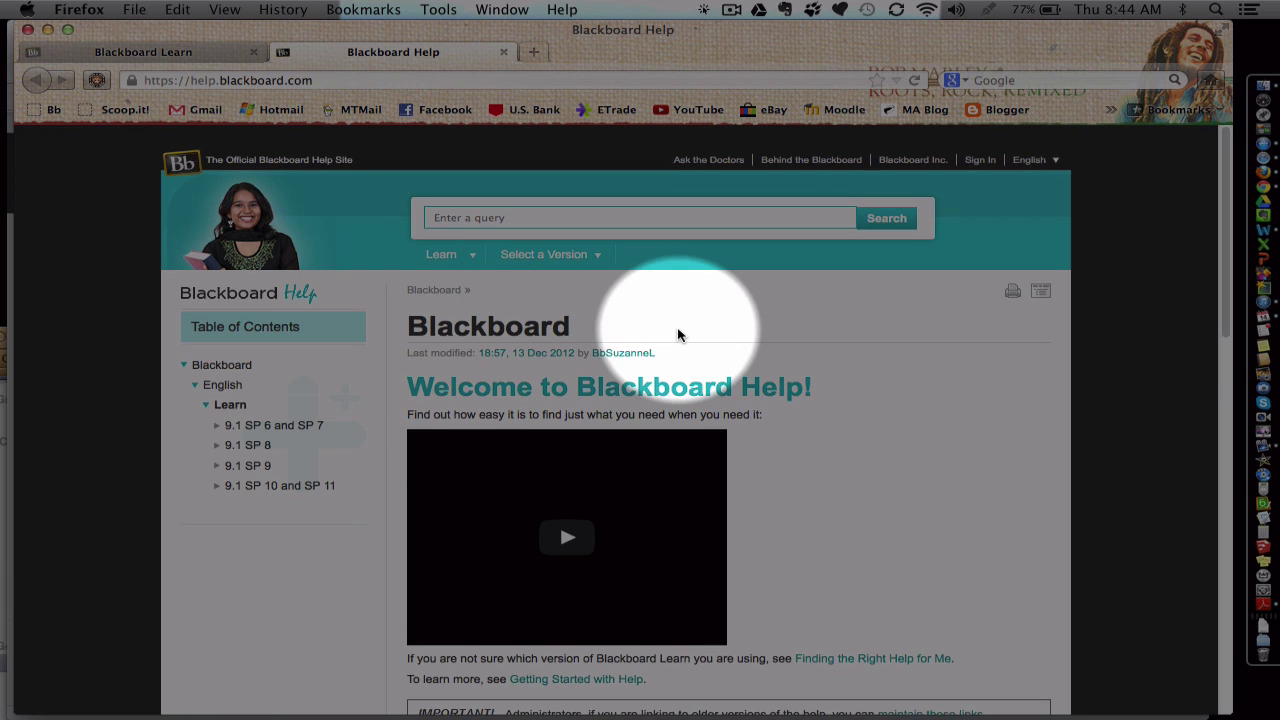
Step: Scroll through the Blackboard Help home page, then return to the CourseSites tab
scroll(678, 332, "down", 5)
scroll(678, 335, "down", 10)
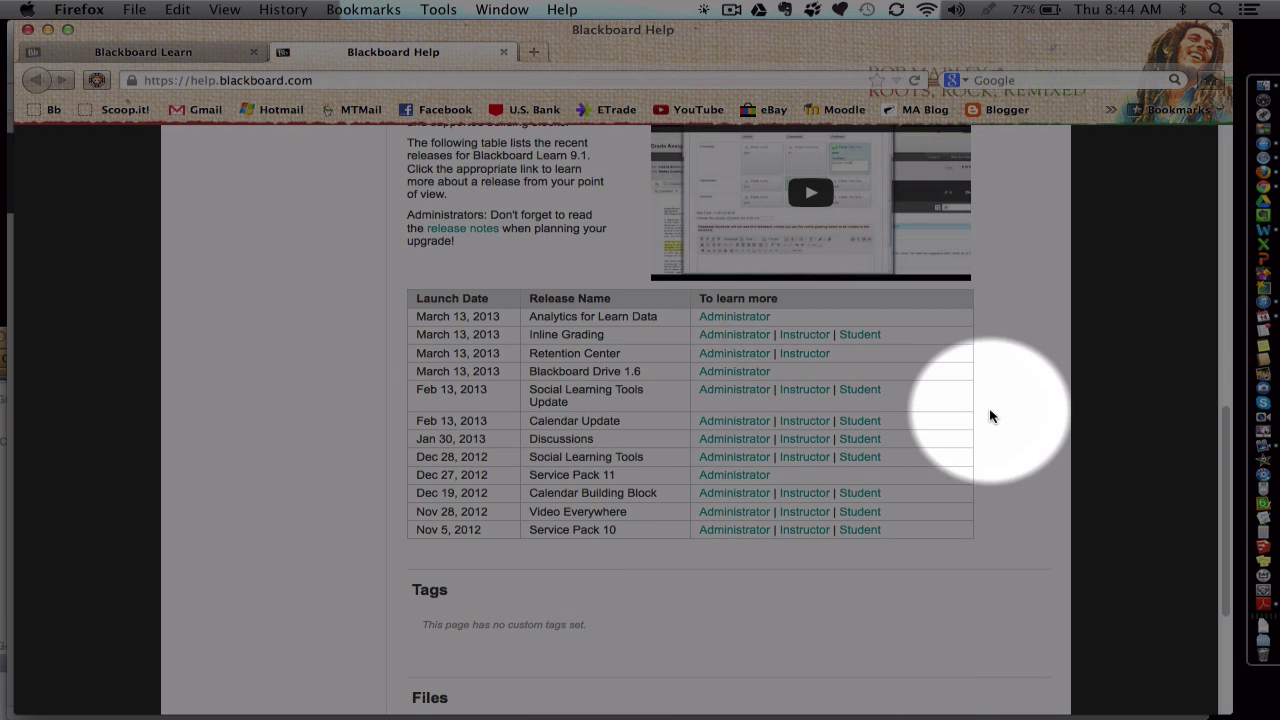
scroll(991, 416, "down", 5)
scroll(991, 416, "up", 20)
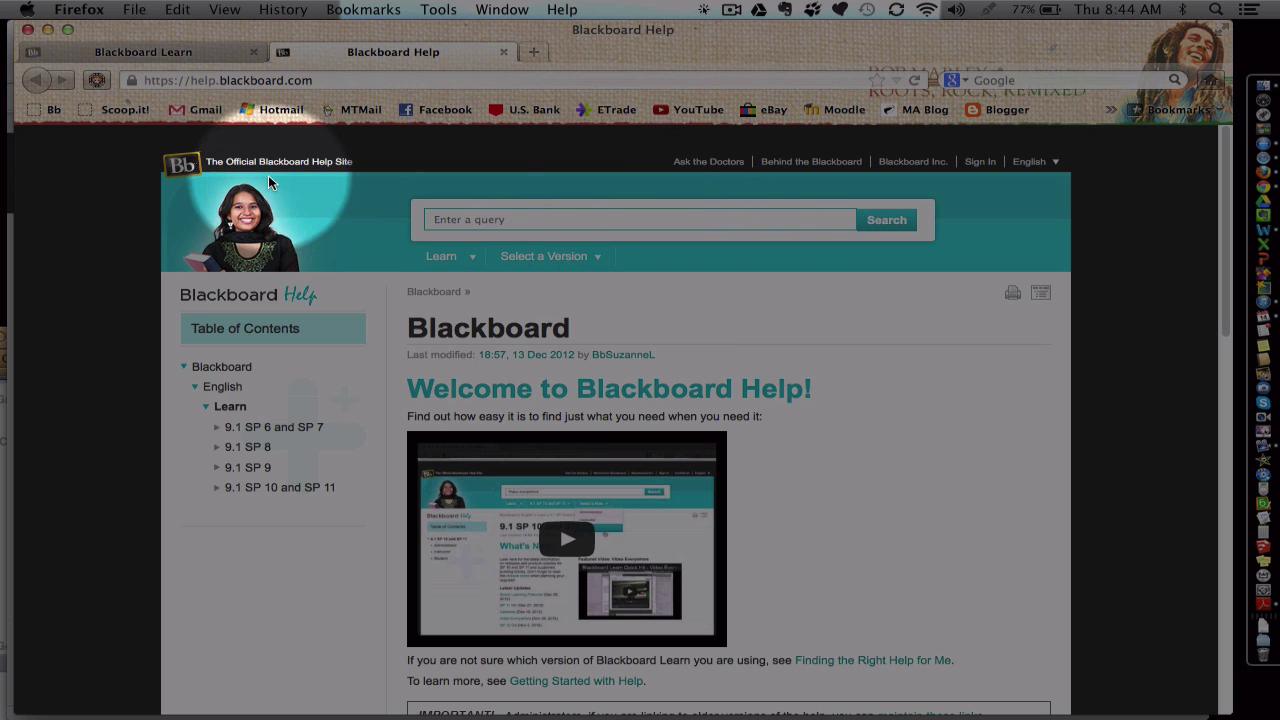
left_click(130, 51)
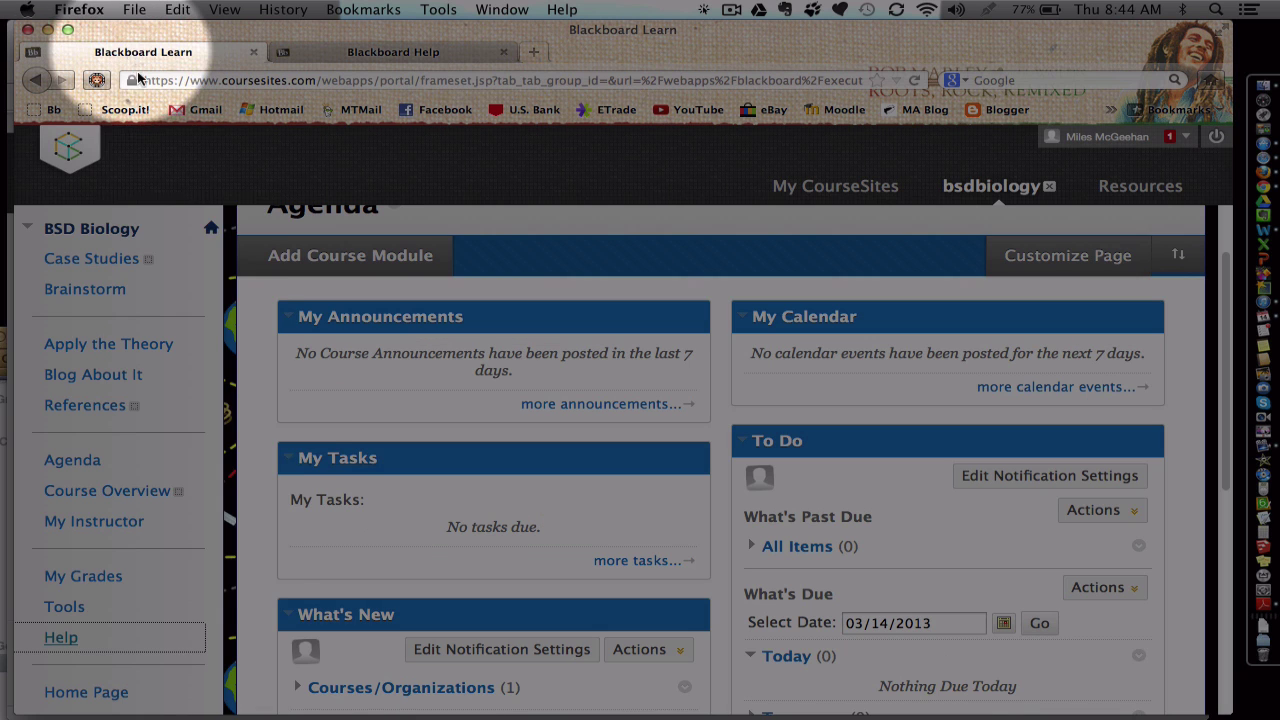
Step: Visit the Brainstorm discussion board, then open the empty Course Overview content area
scroll(177, 571, "up", 2)
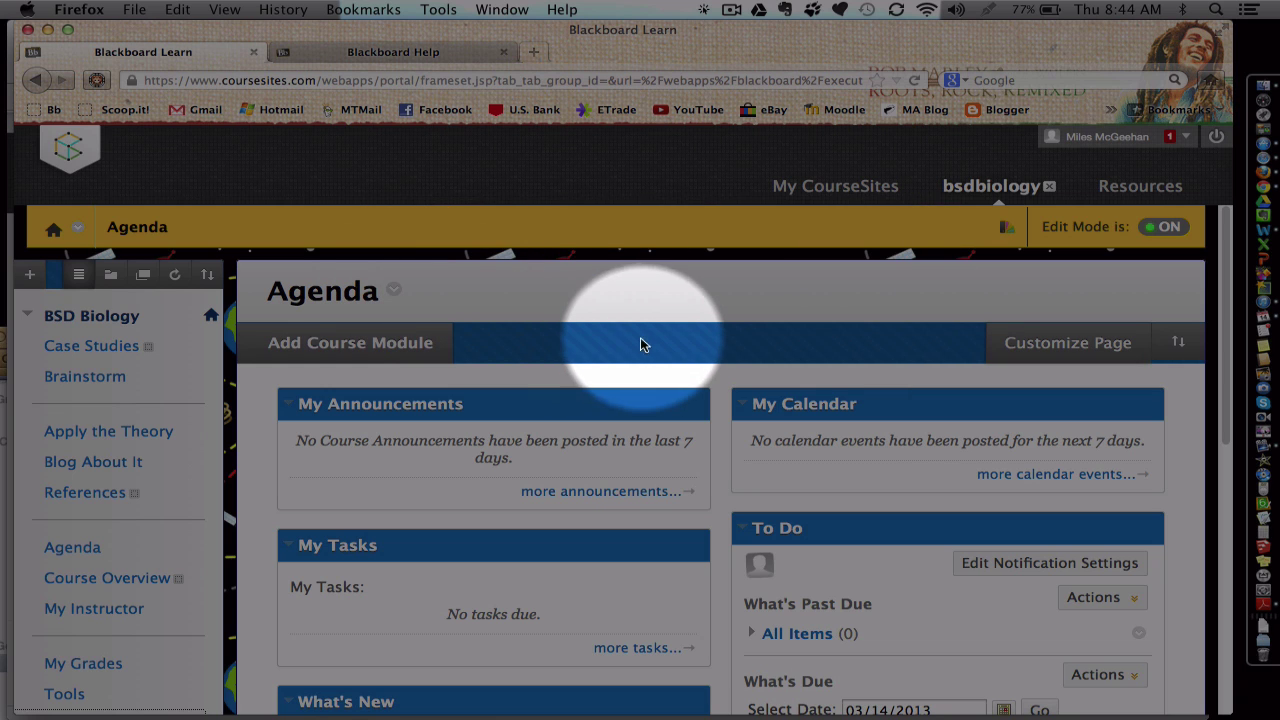
left_click(104, 378)
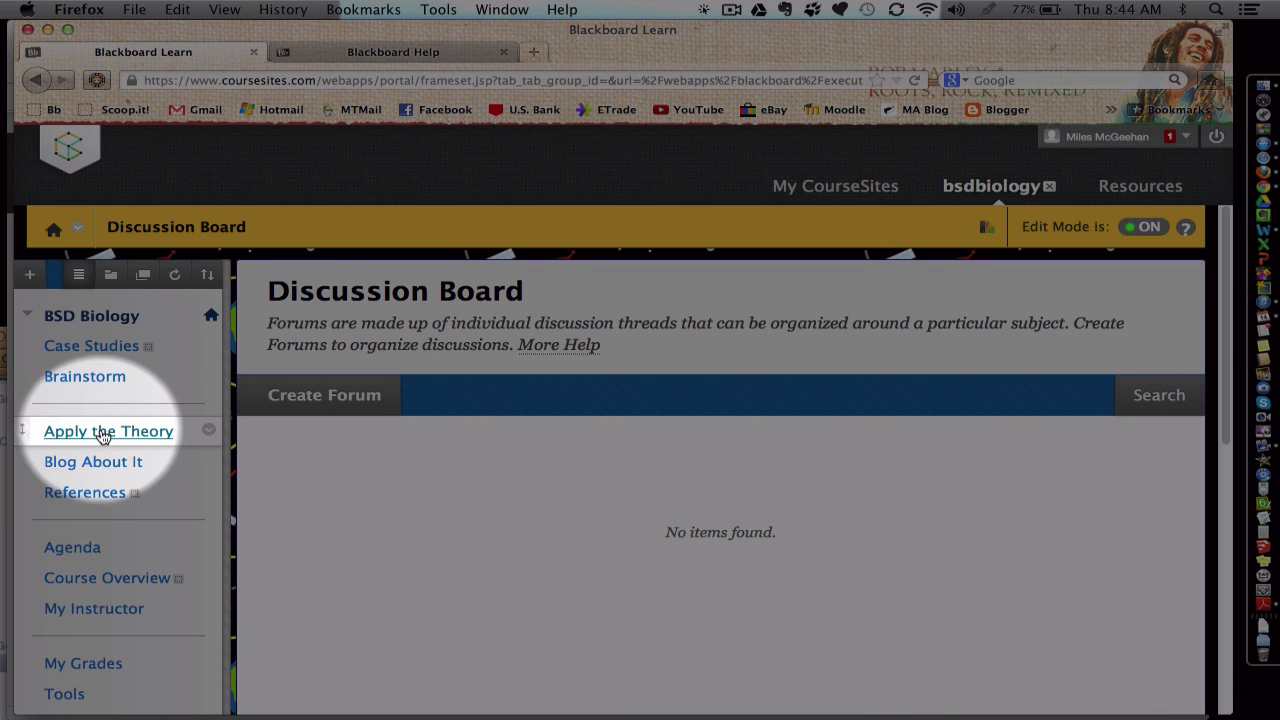
scroll(100, 480, "down", 1)
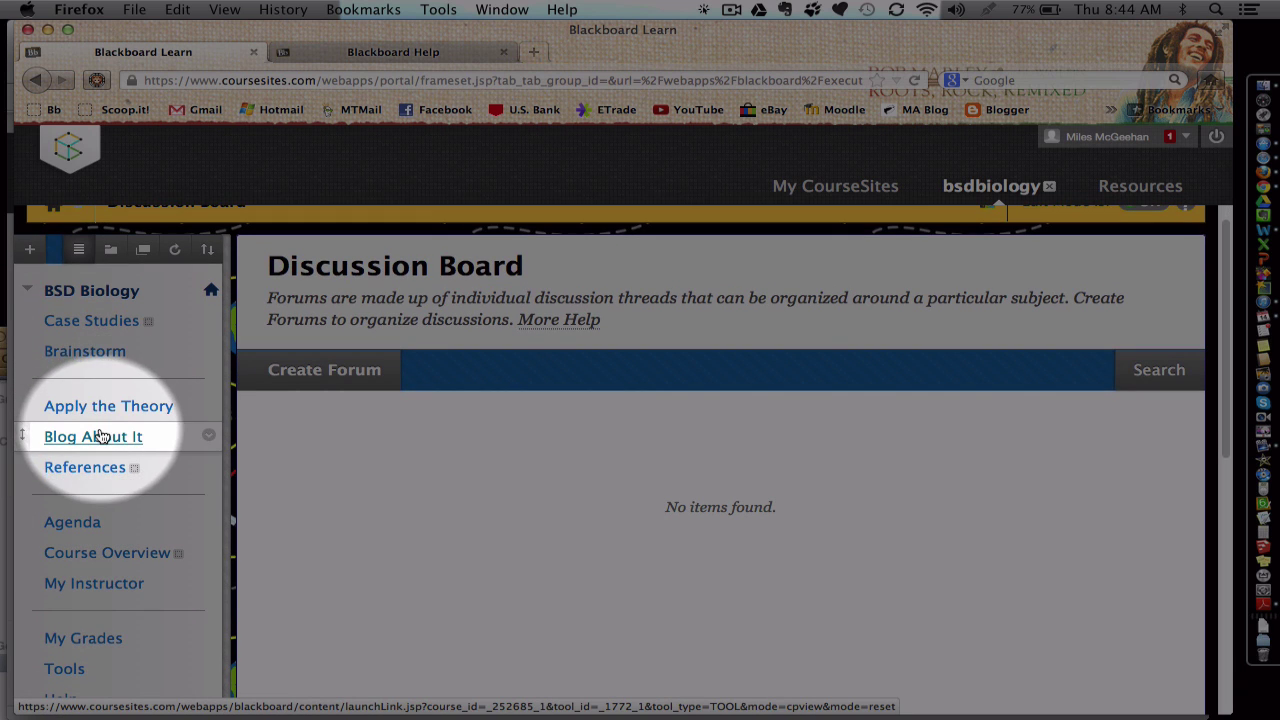
left_click(96, 560)
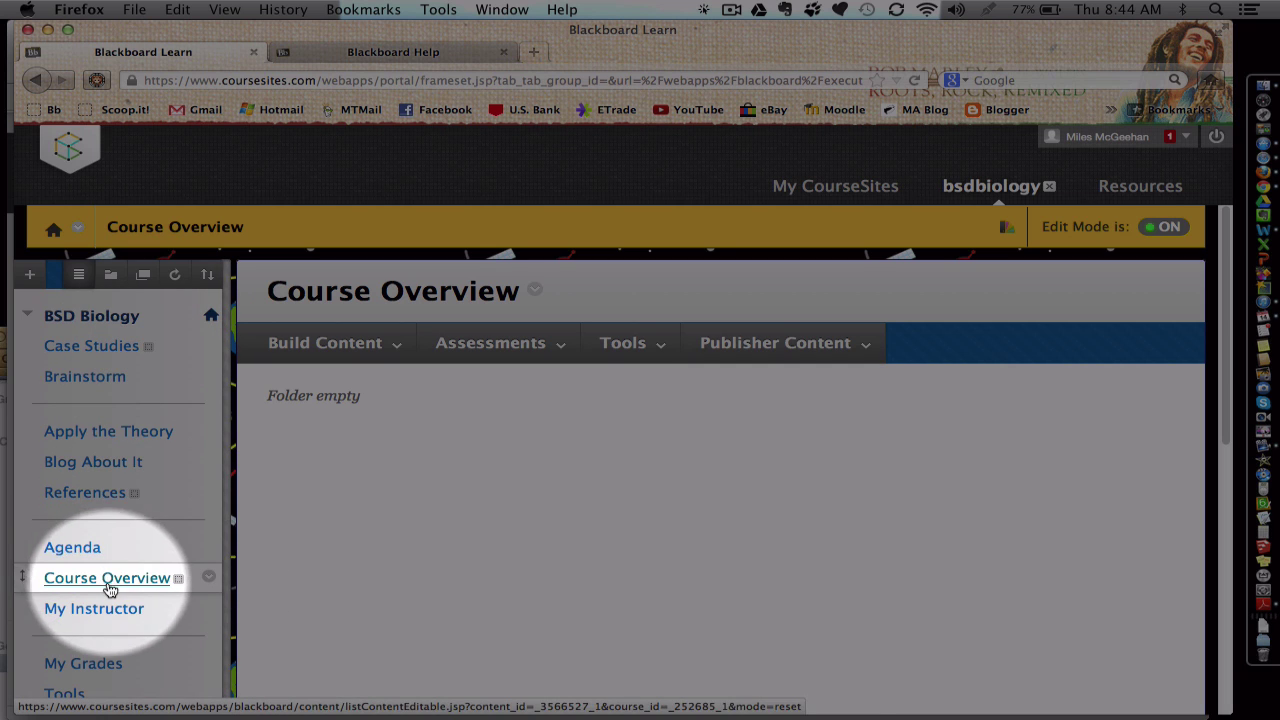
Step: Review the Build Content, Assessments, Tools and Publisher Content menus
left_click(318, 345)
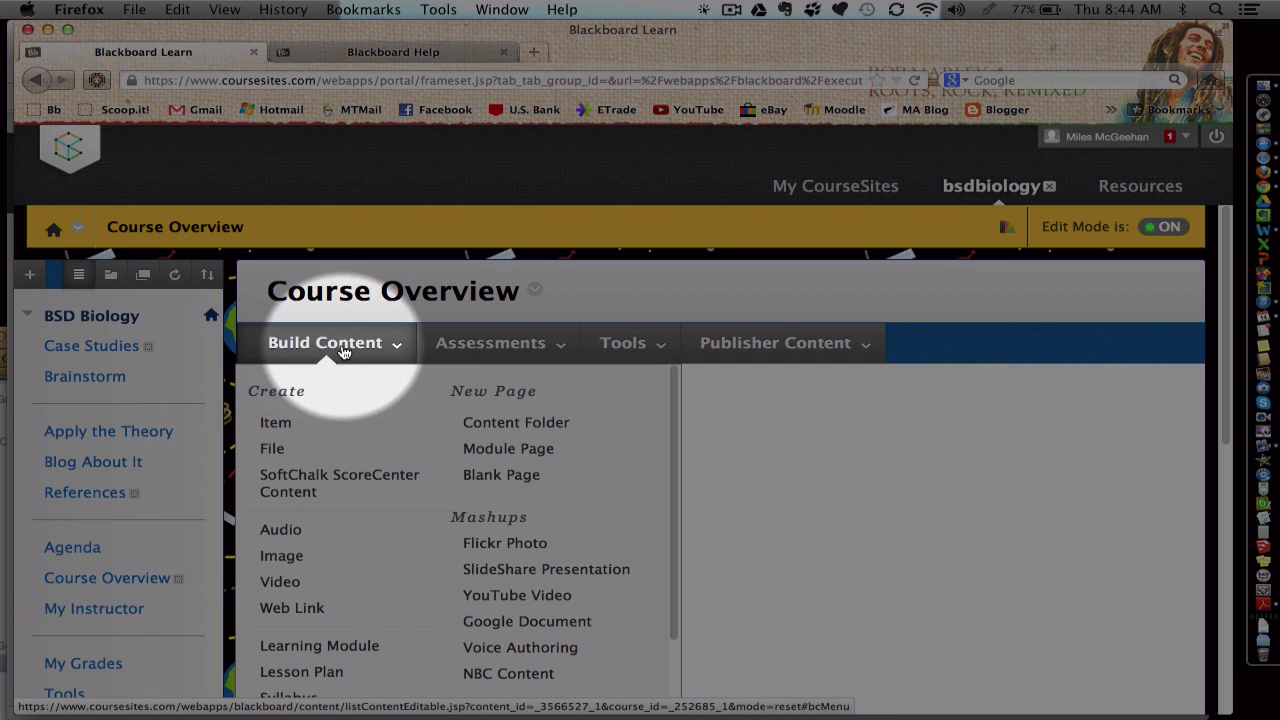
left_click(495, 339)
left_click(620, 343)
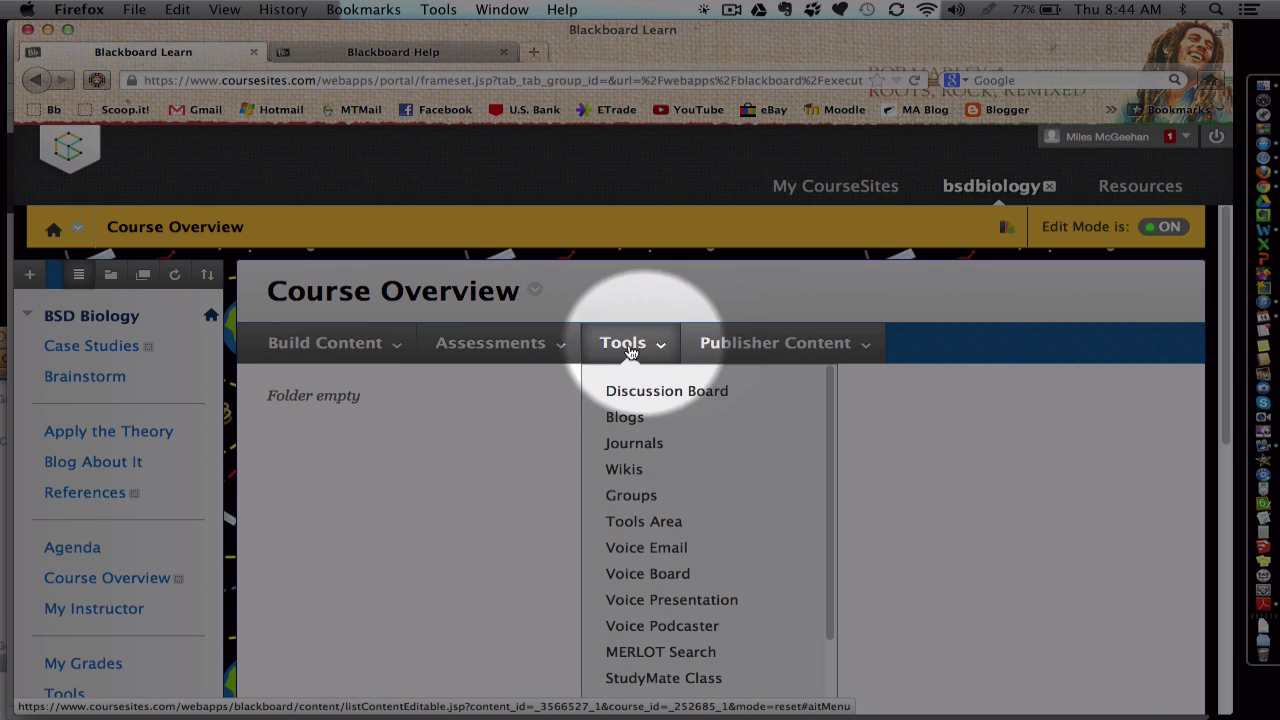
left_click(771, 343)
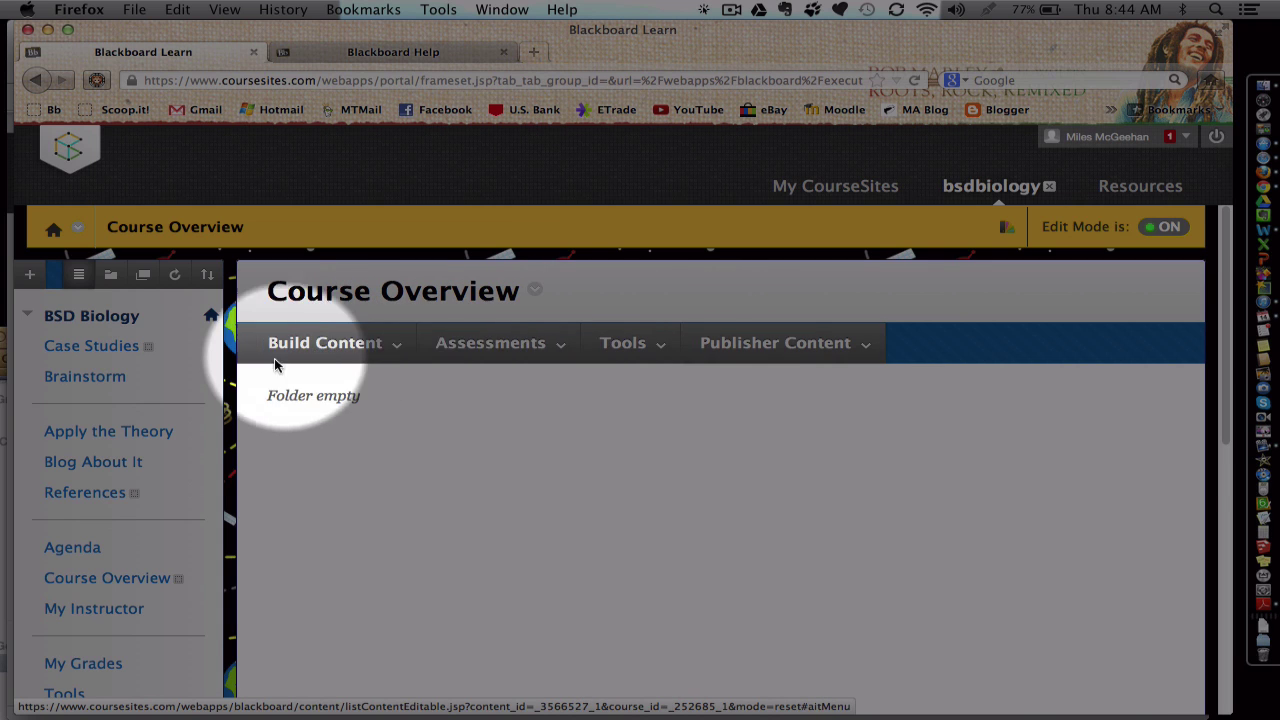
scroll(200, 430, "down", 2)
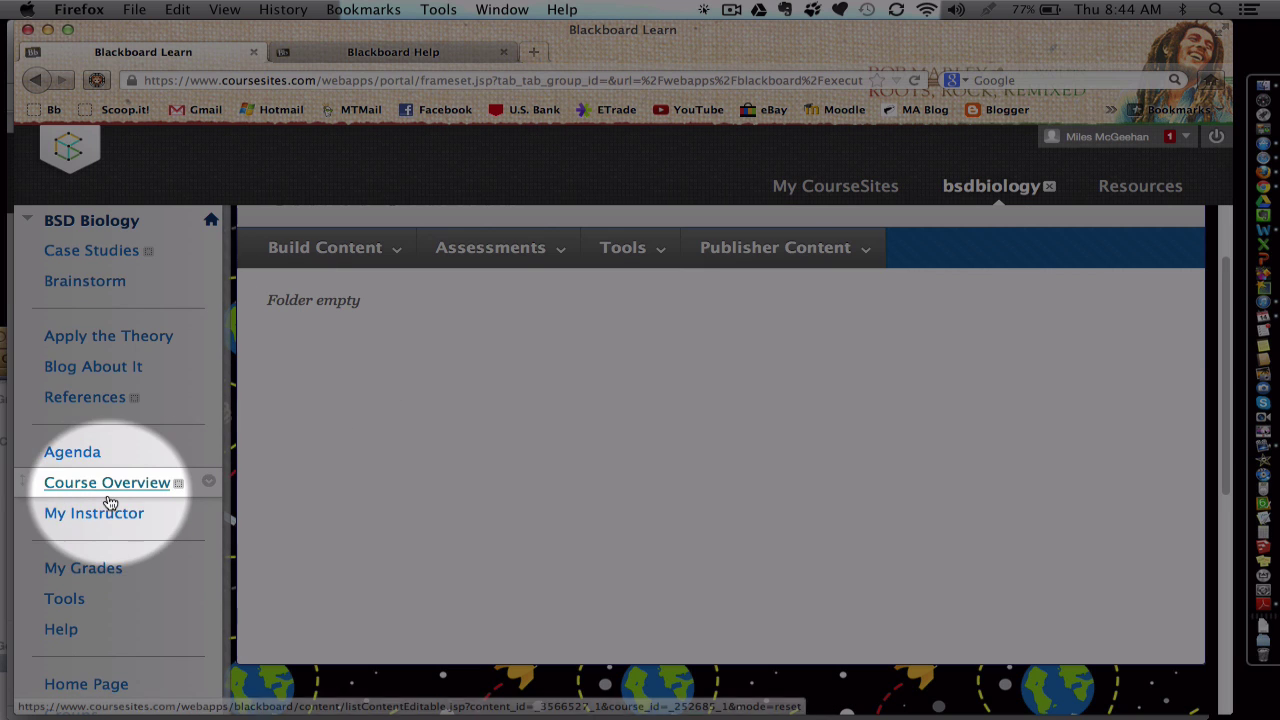
Step: Rename the Course Overview menu link to 'Course Content'
left_click(207, 483)
left_click(232, 526)
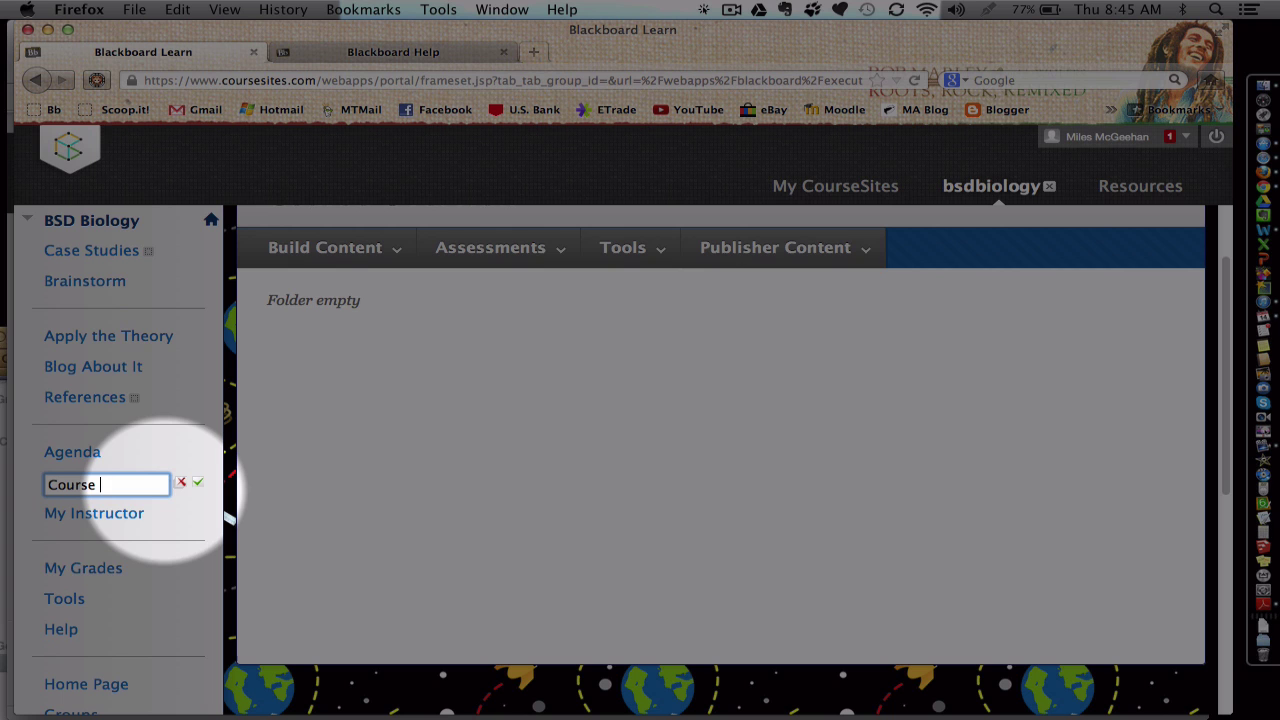
type("Course Content")
left_click(198, 483)
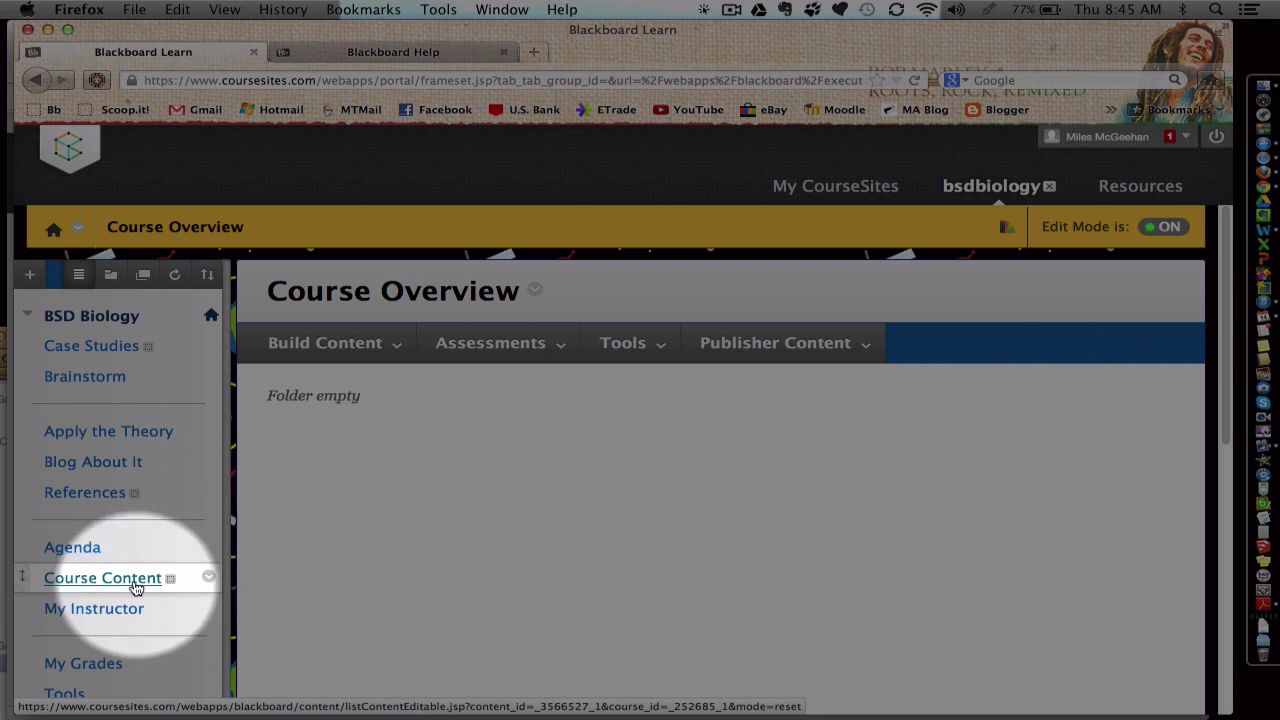
left_click(372, 345)
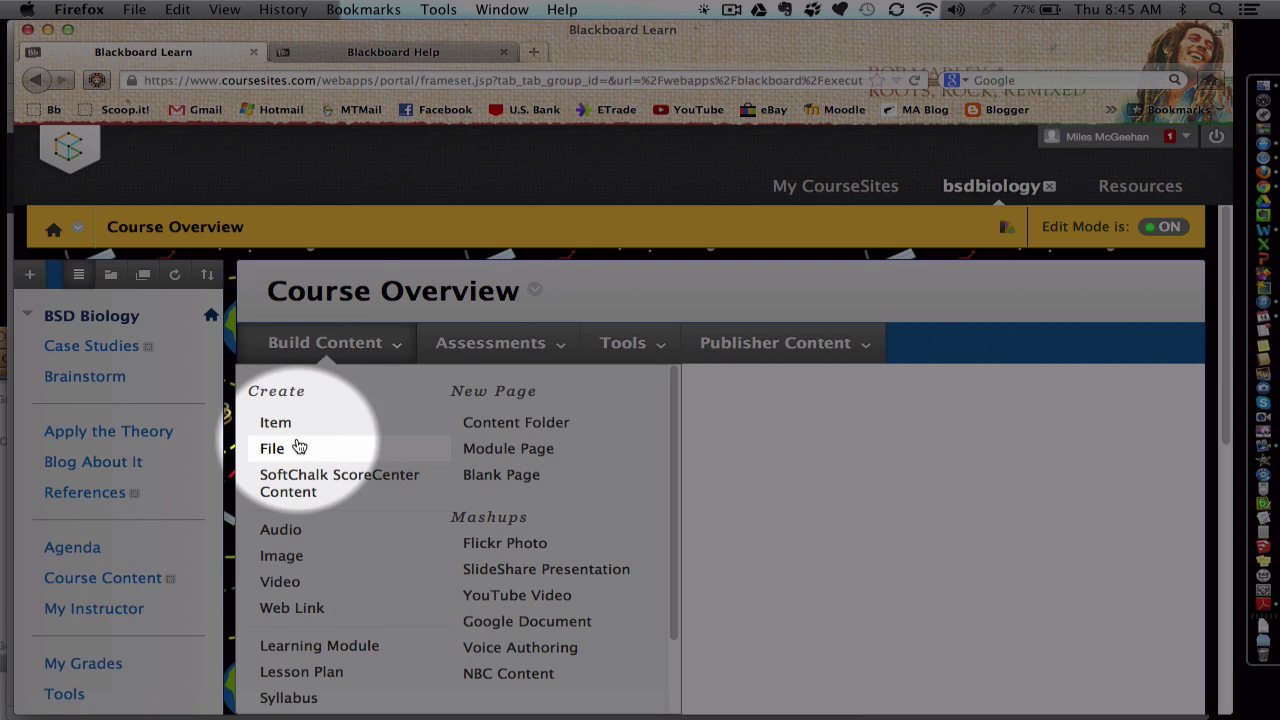
Step: Browse the Build Content options, then bring up the Assessments menu
scroll(300, 455, "down", 1)
scroll(305, 490, "down", 1)
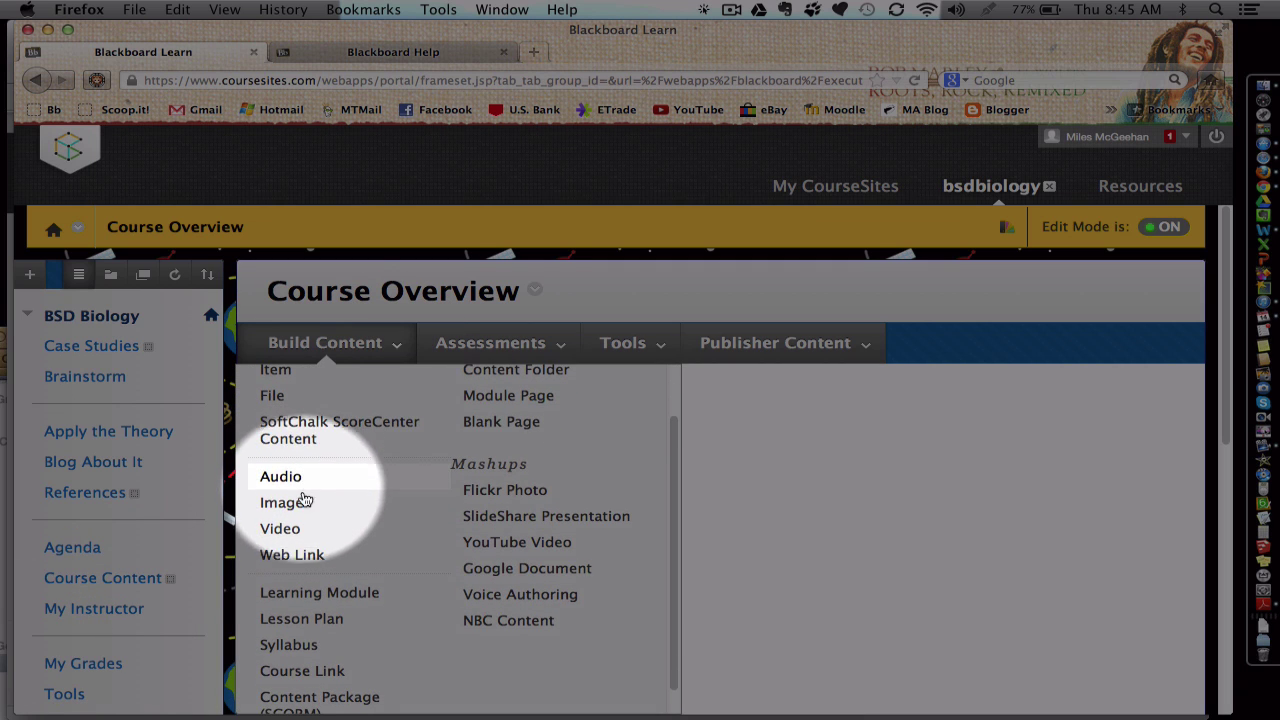
scroll(280, 545, "up", 1)
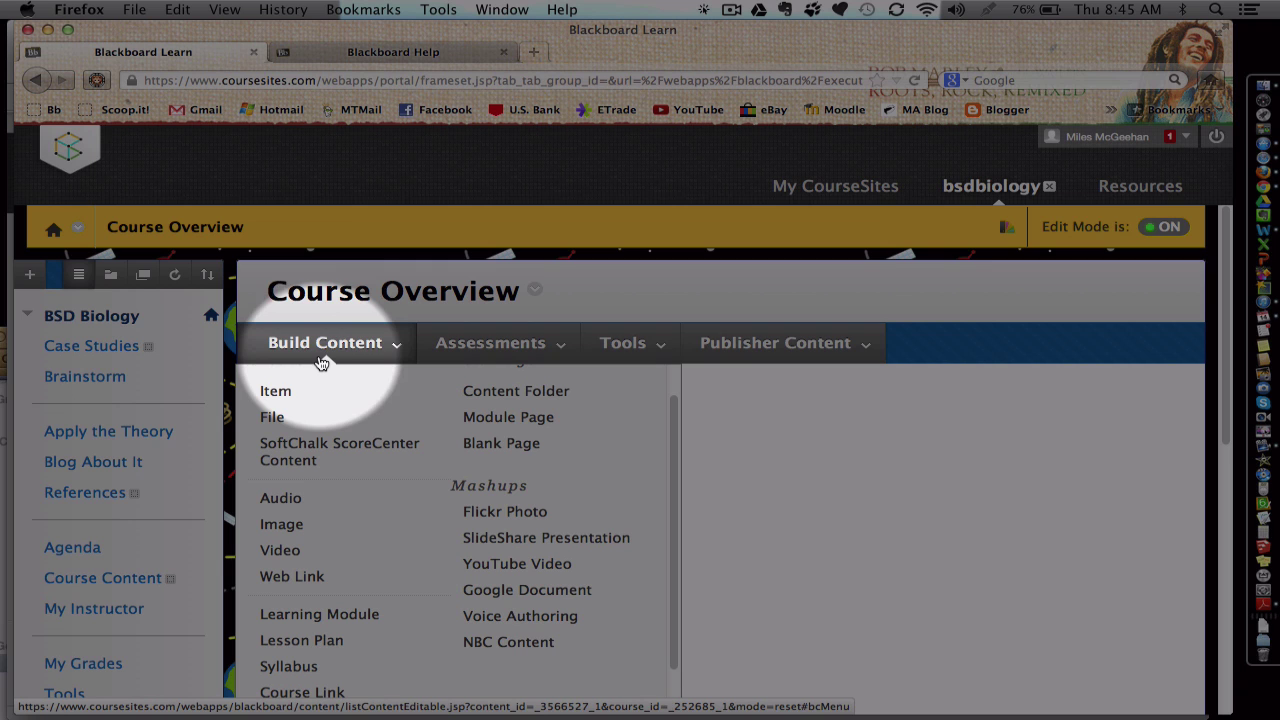
scroll(286, 543, "down", 1)
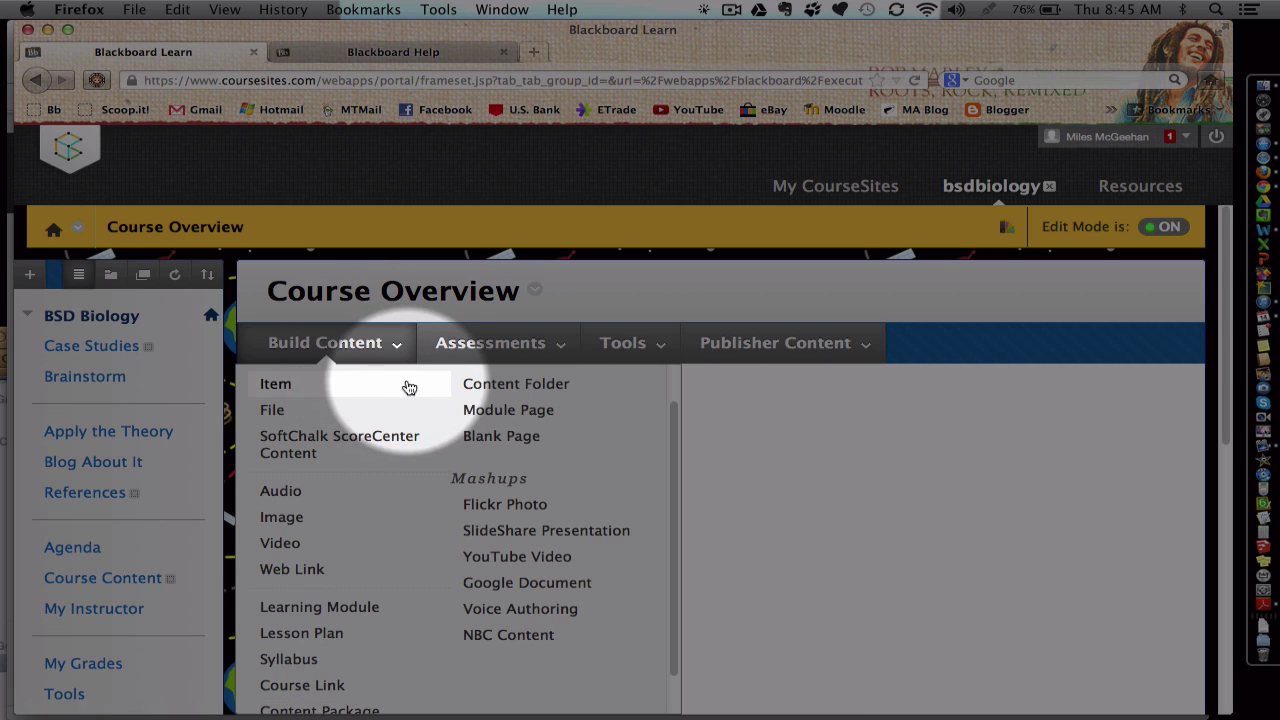
left_click(524, 353)
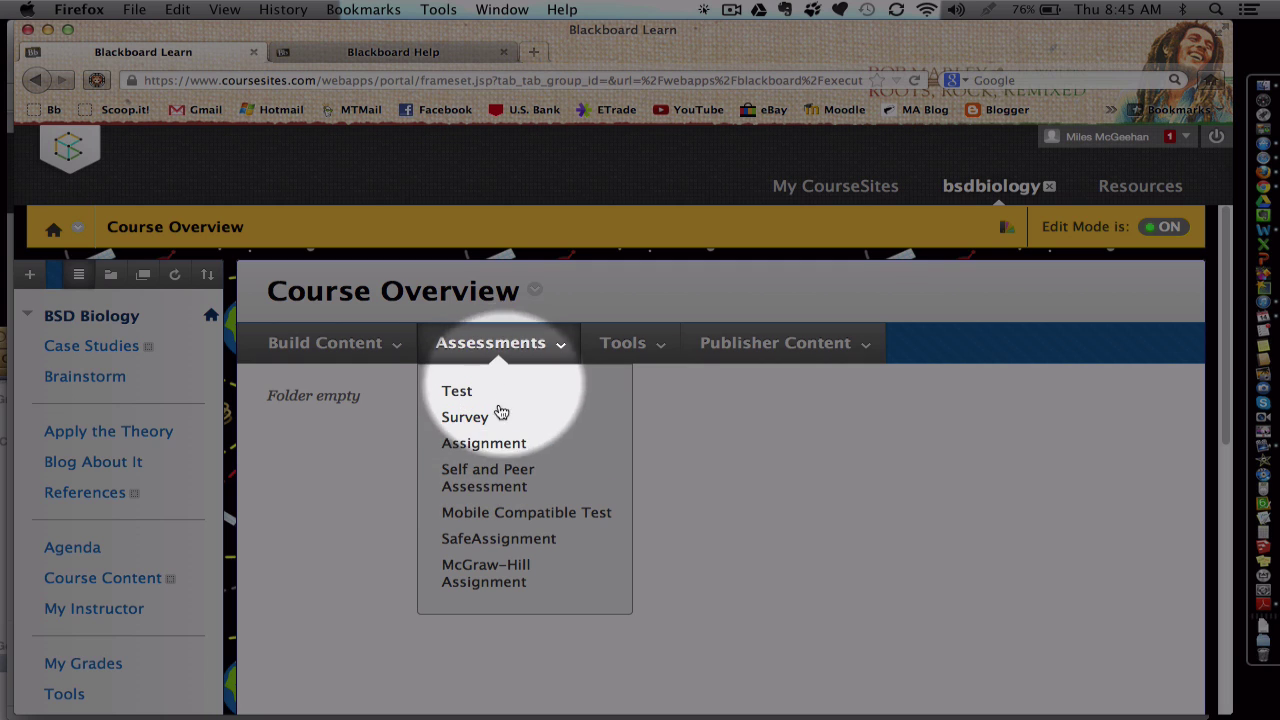
Step: Start First Assignment with Objectives text and a numbered 'Begin by...' Directions list
left_click(483, 445)
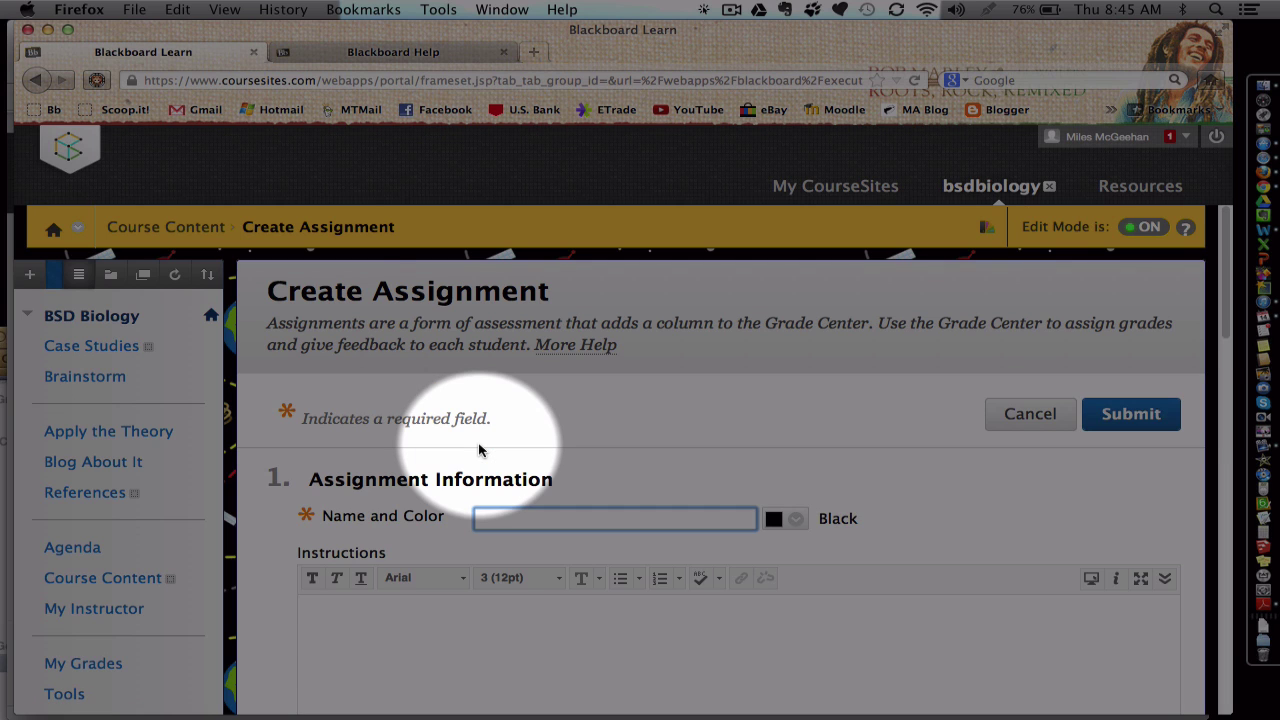
scroll(479, 450, "down", 1)
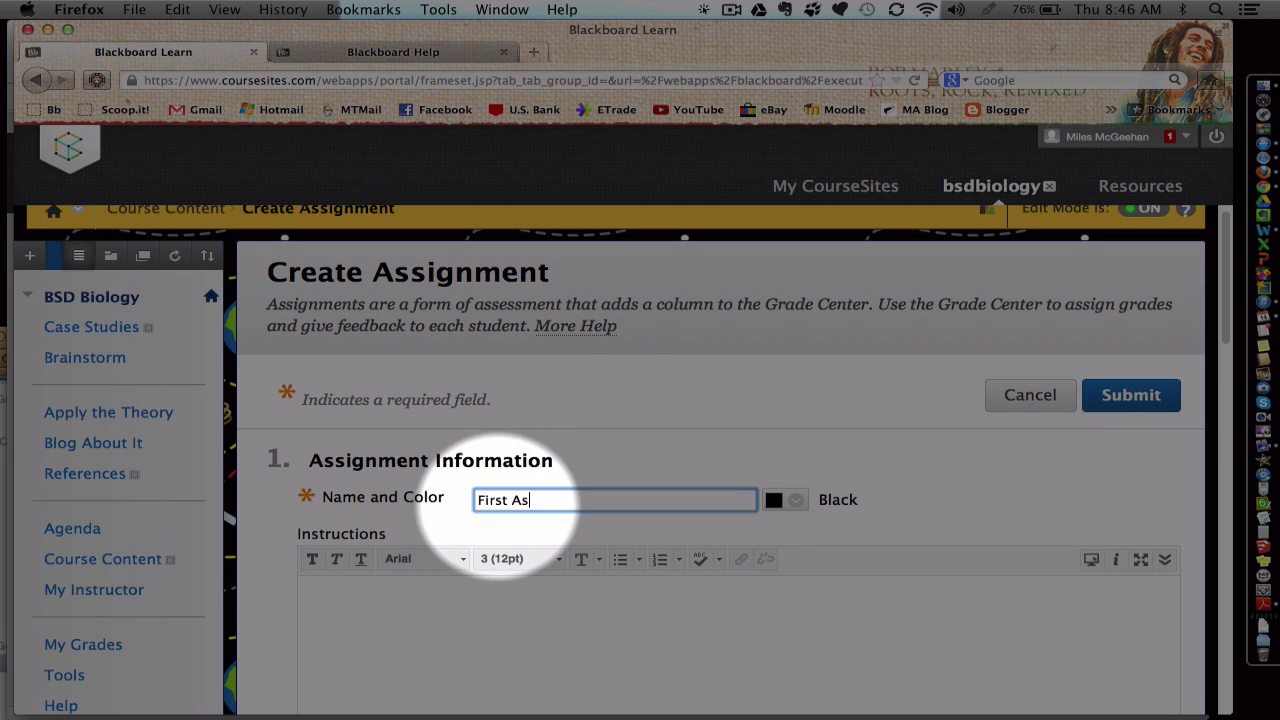
scroll(497, 500, "down", 4)
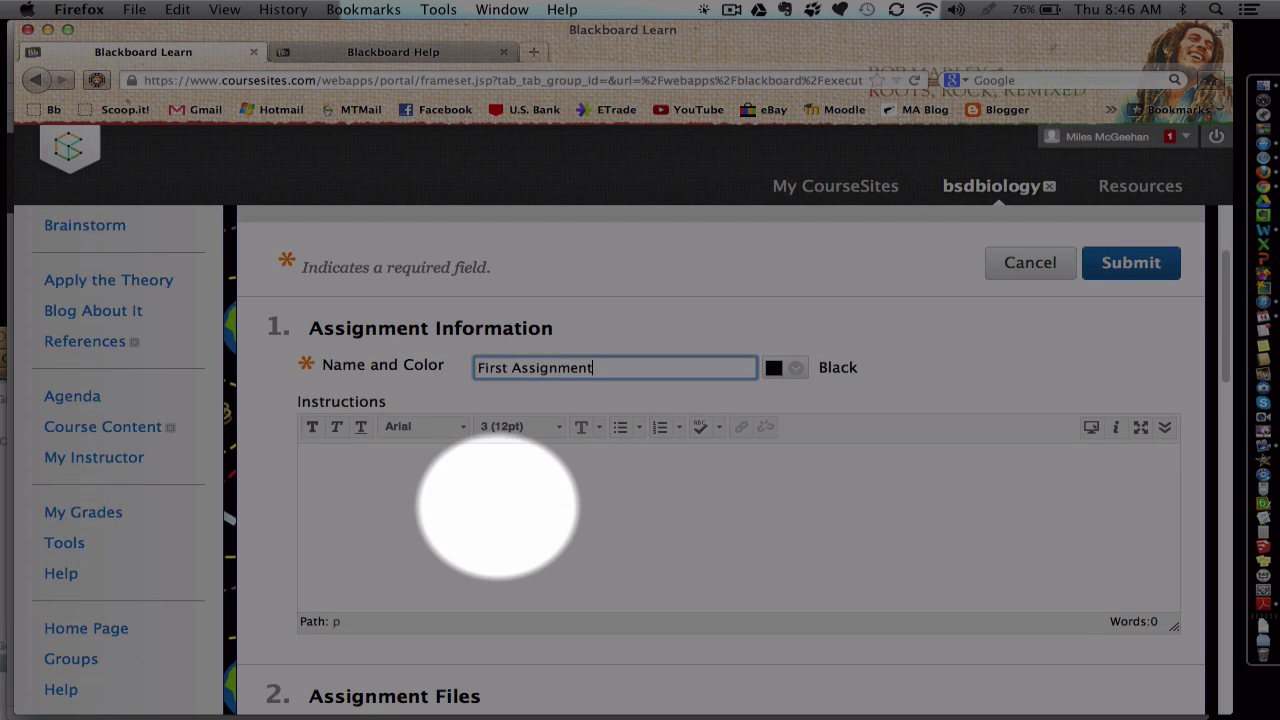
left_click(497, 512)
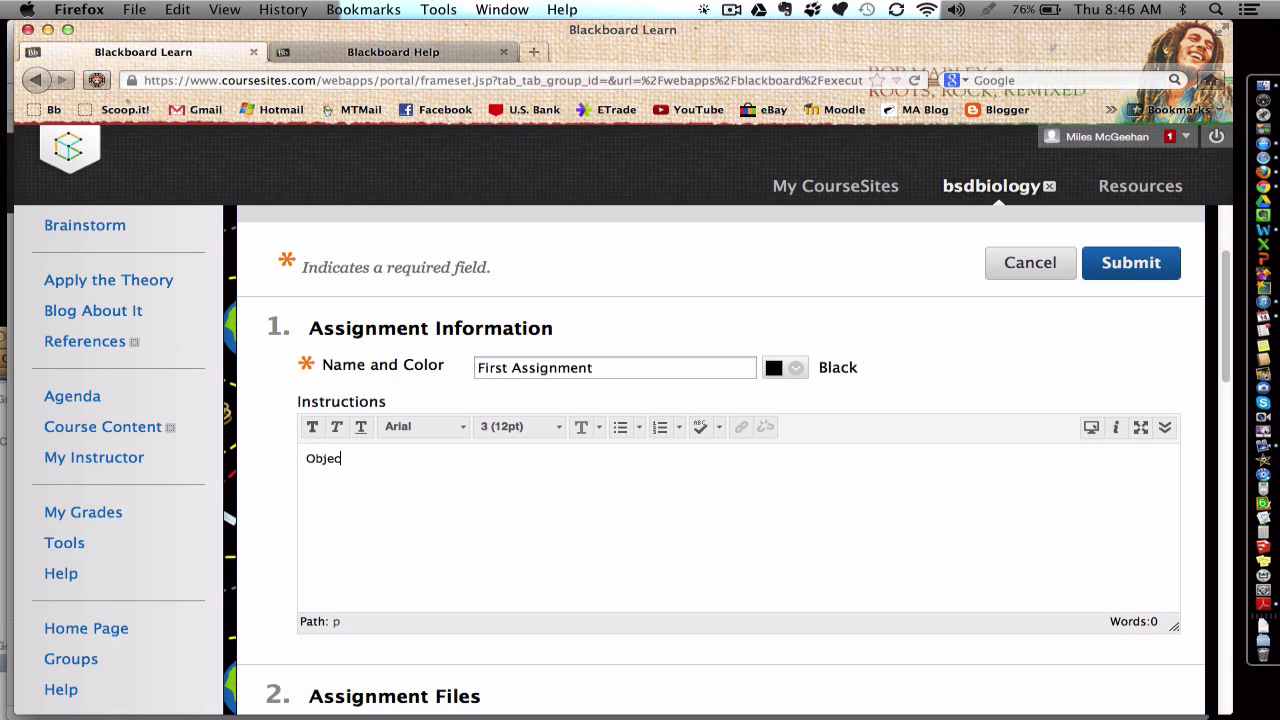
type("ives:")
key("Return")
type("I can...  ")
type("Directions")
key("Return")
left_click(661, 427)
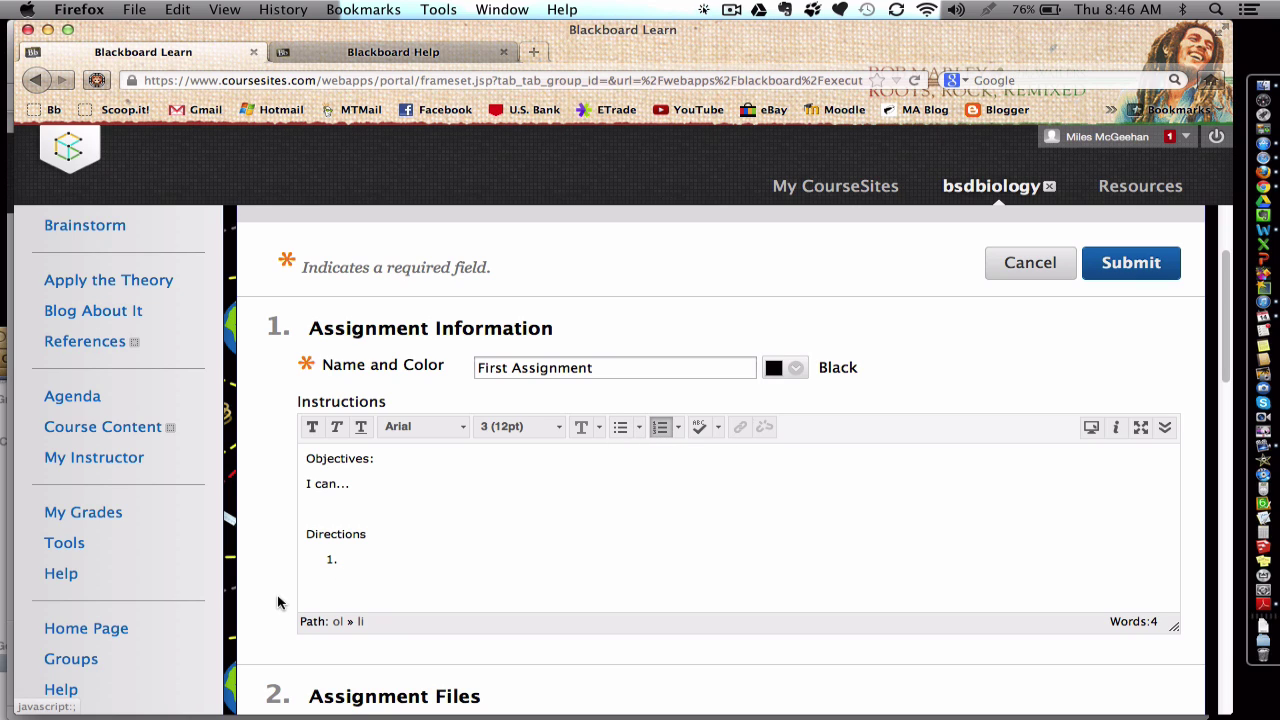
type("Begin by...")
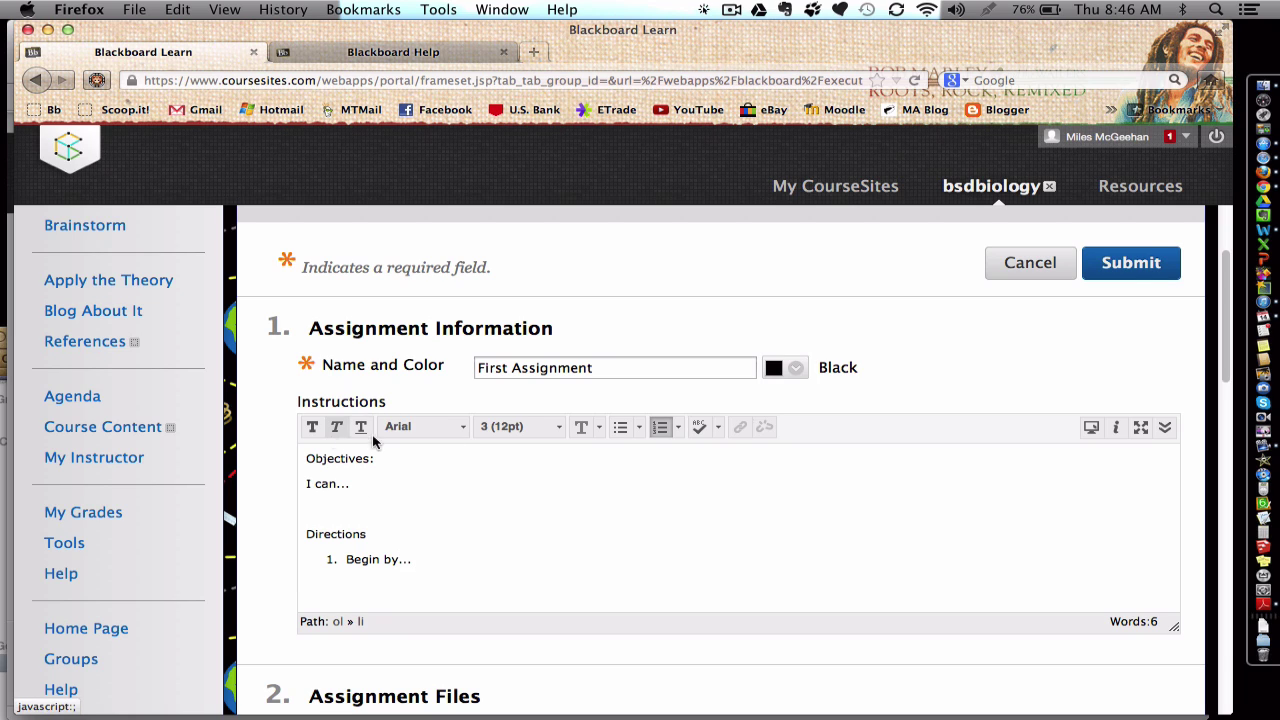
Step: Colour the Objectives and 'I can...' lines dark red
left_click_drag(352, 488, 297, 453)
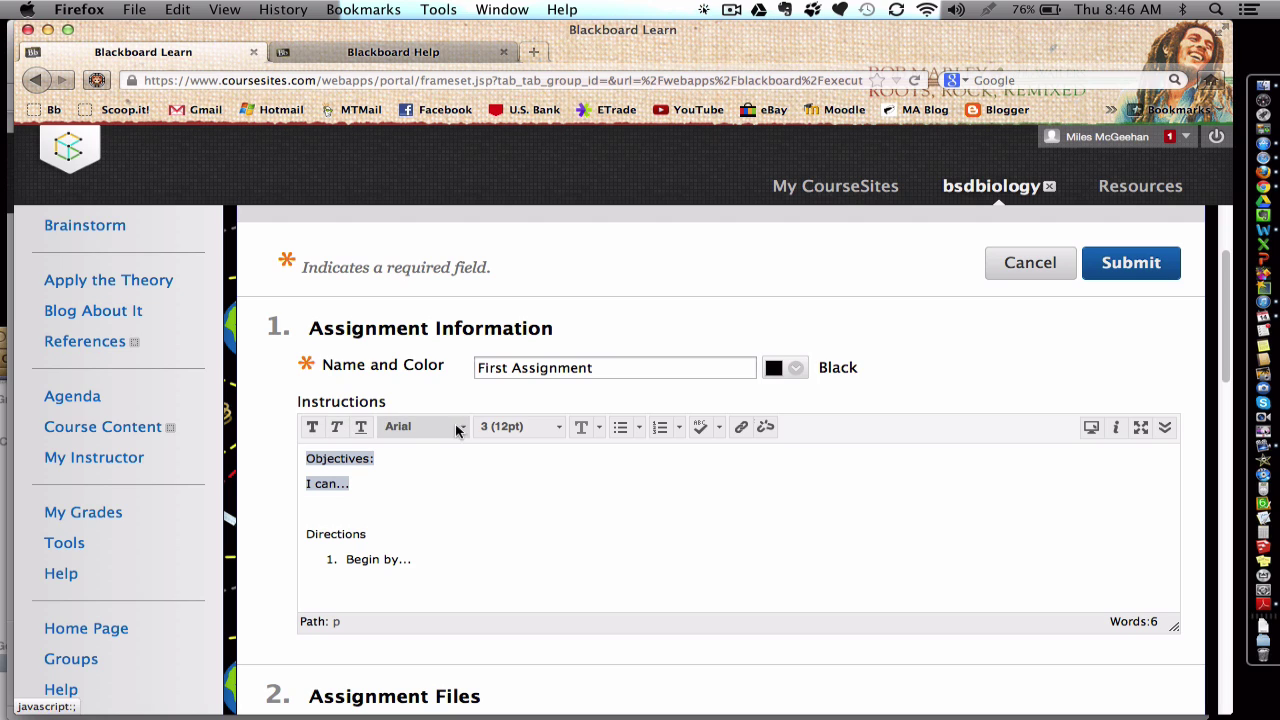
left_click(597, 429)
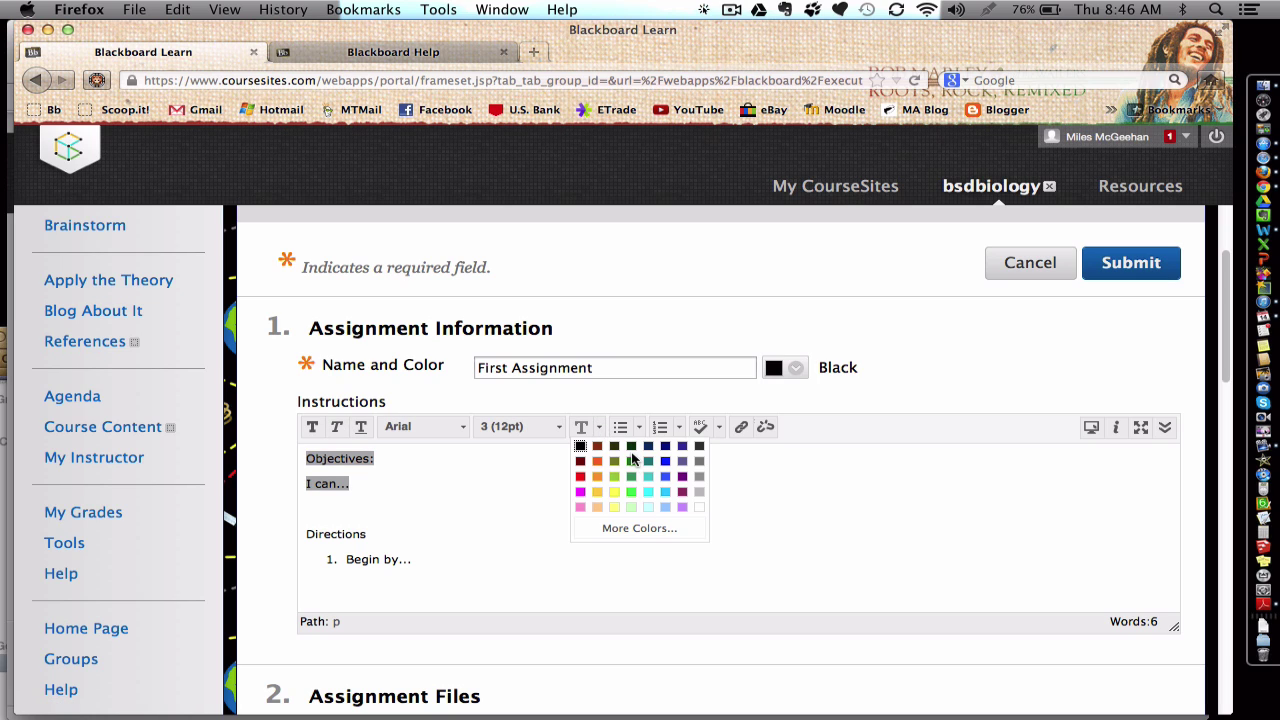
left_click(580, 461)
left_click(378, 505)
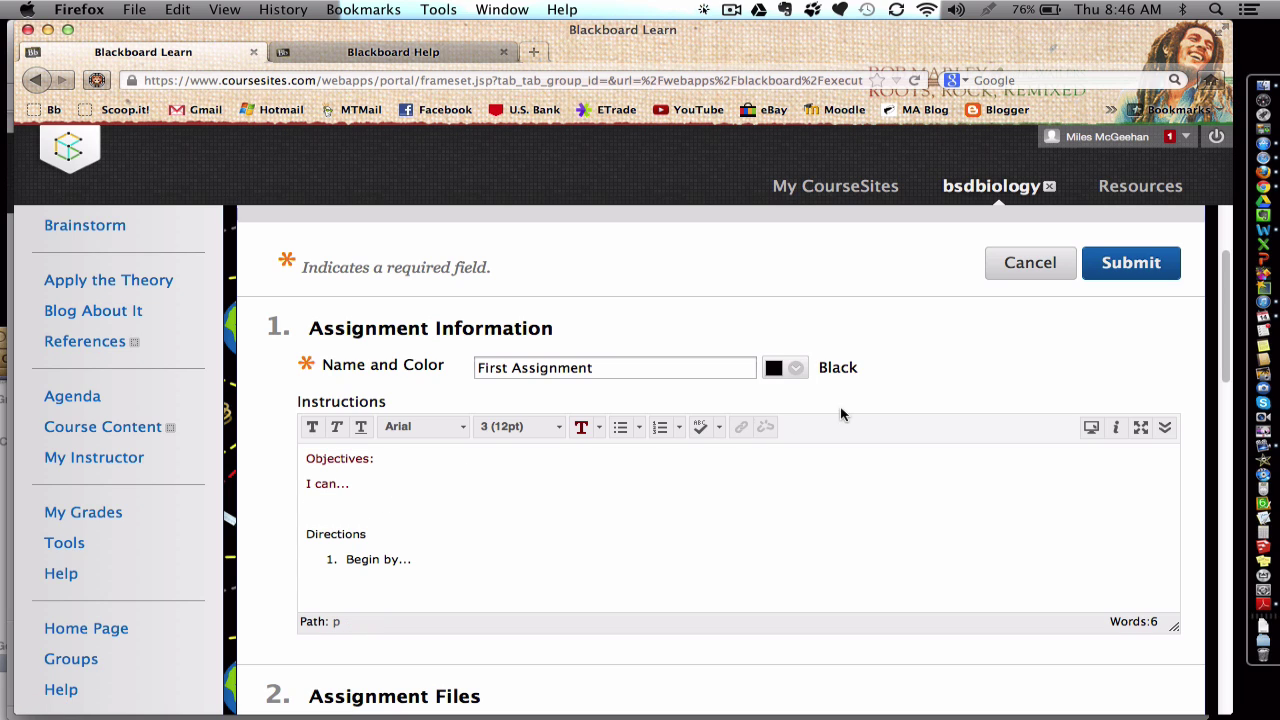
Step: Expand the instructions editor to all toolbar rows and open the Mashups dropdown
left_click(1164, 427)
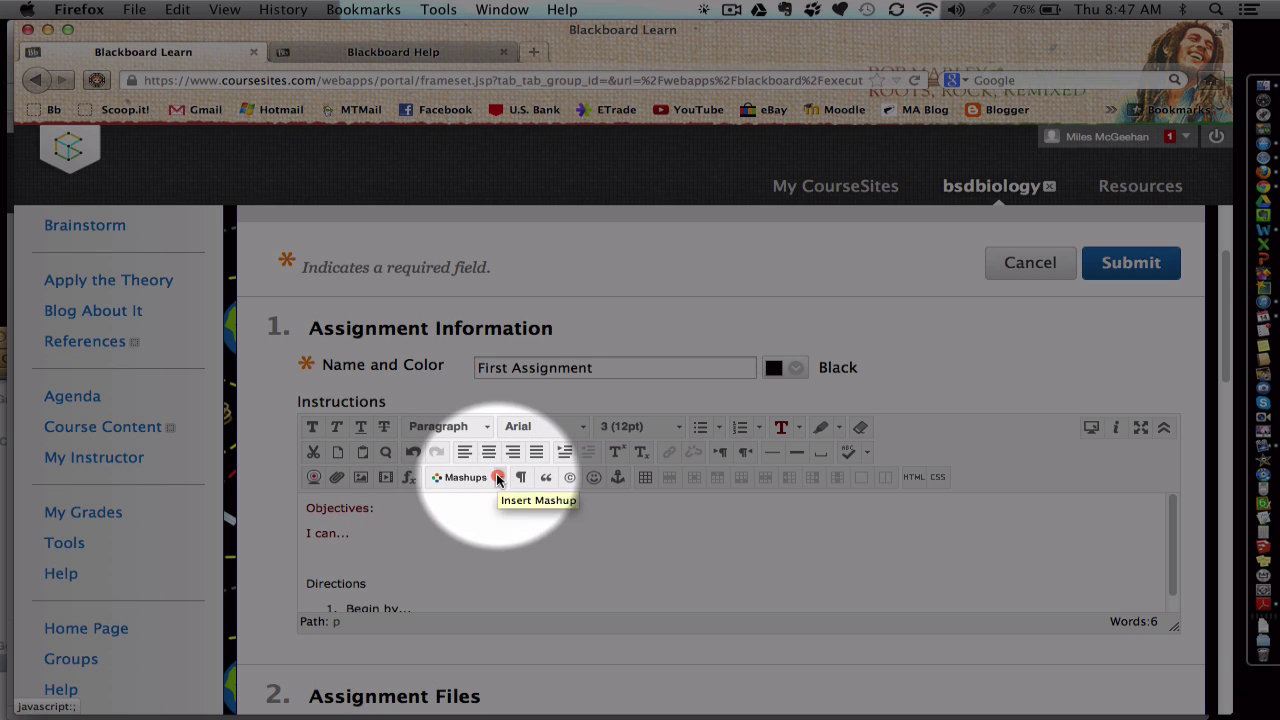
left_click(498, 478)
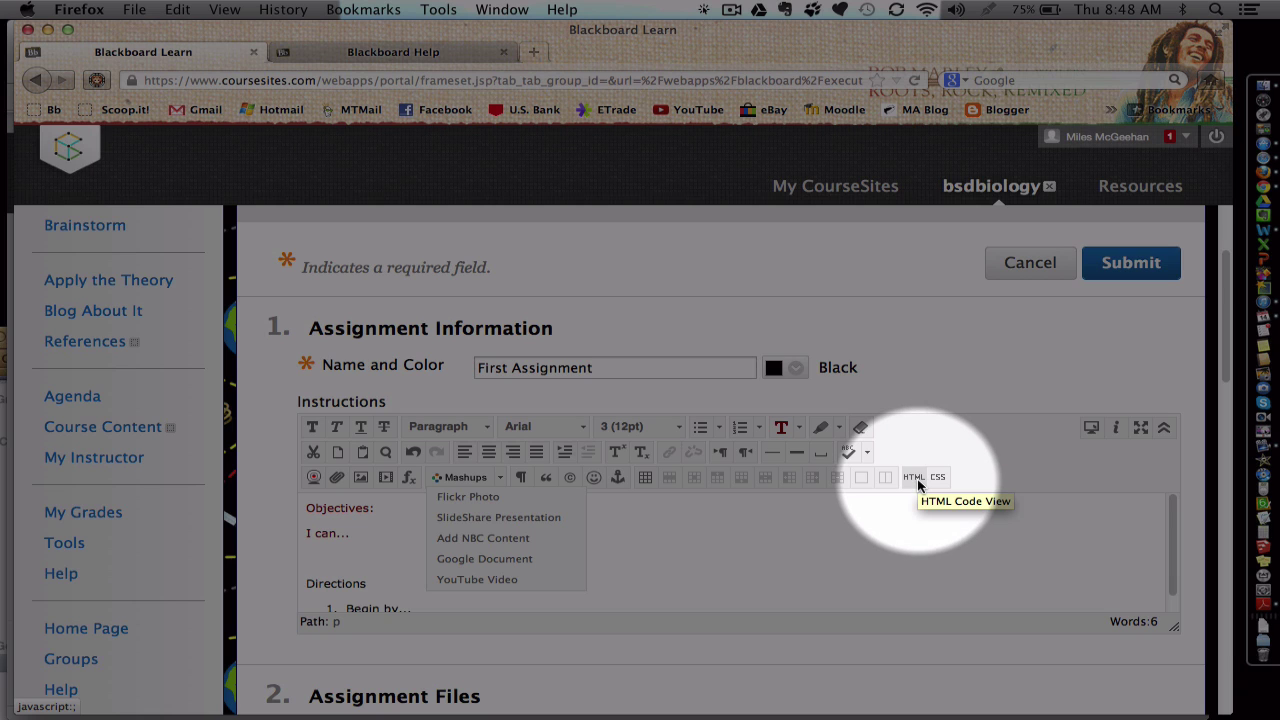
Step: Enter 10 in Points Possible under Grading, leaving no rubric attached
left_click(917, 548)
scroll(872, 640, "down", 3)
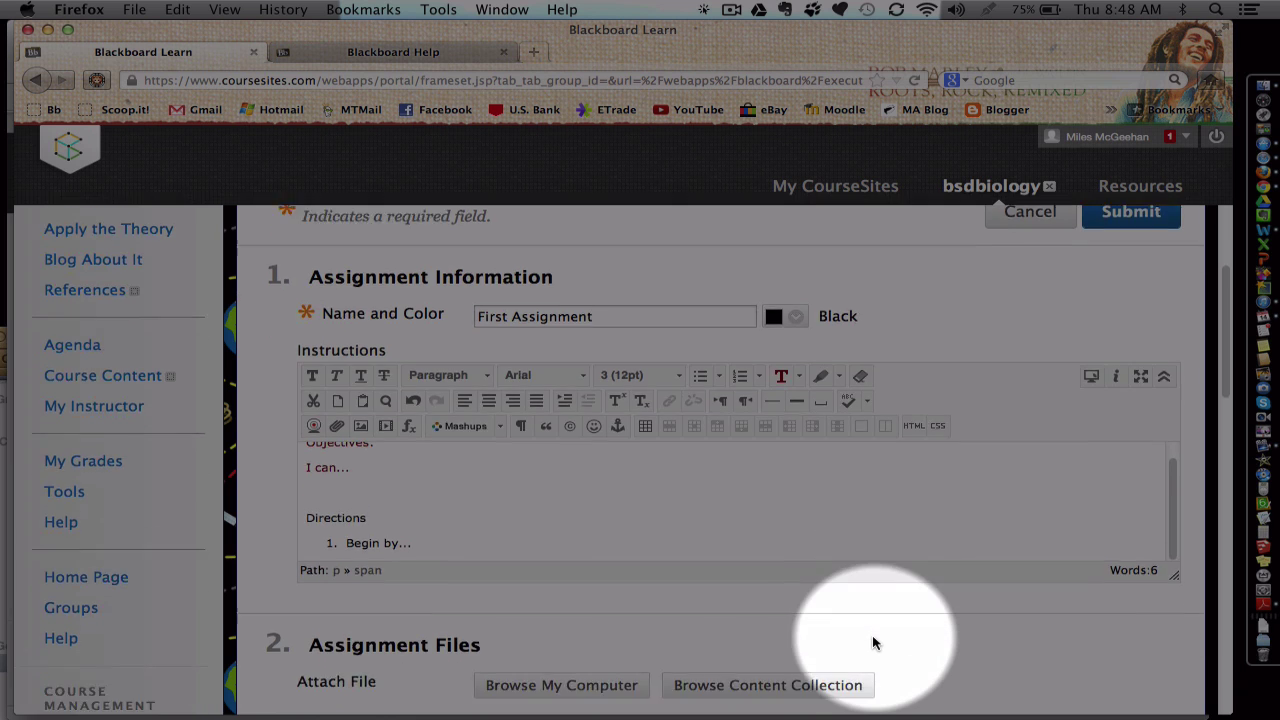
scroll(872, 642, "down", 3)
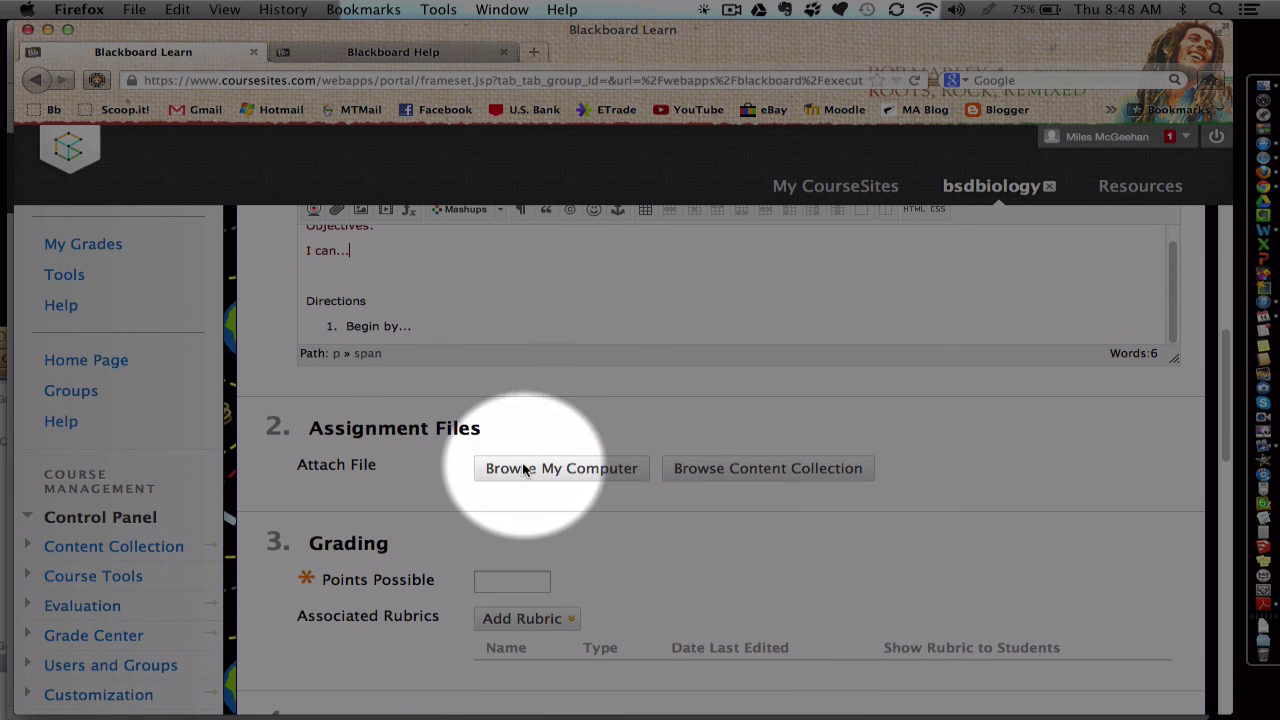
scroll(522, 472, "down", 1)
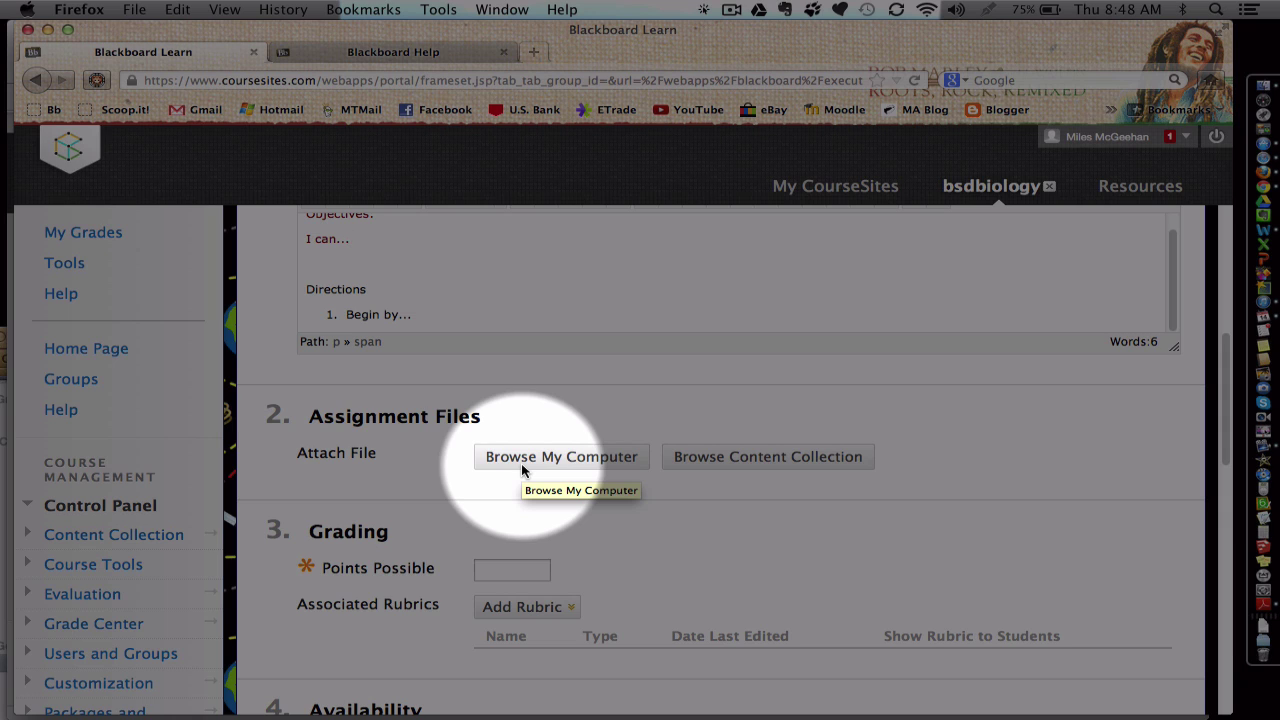
scroll(521, 470, "down", 1)
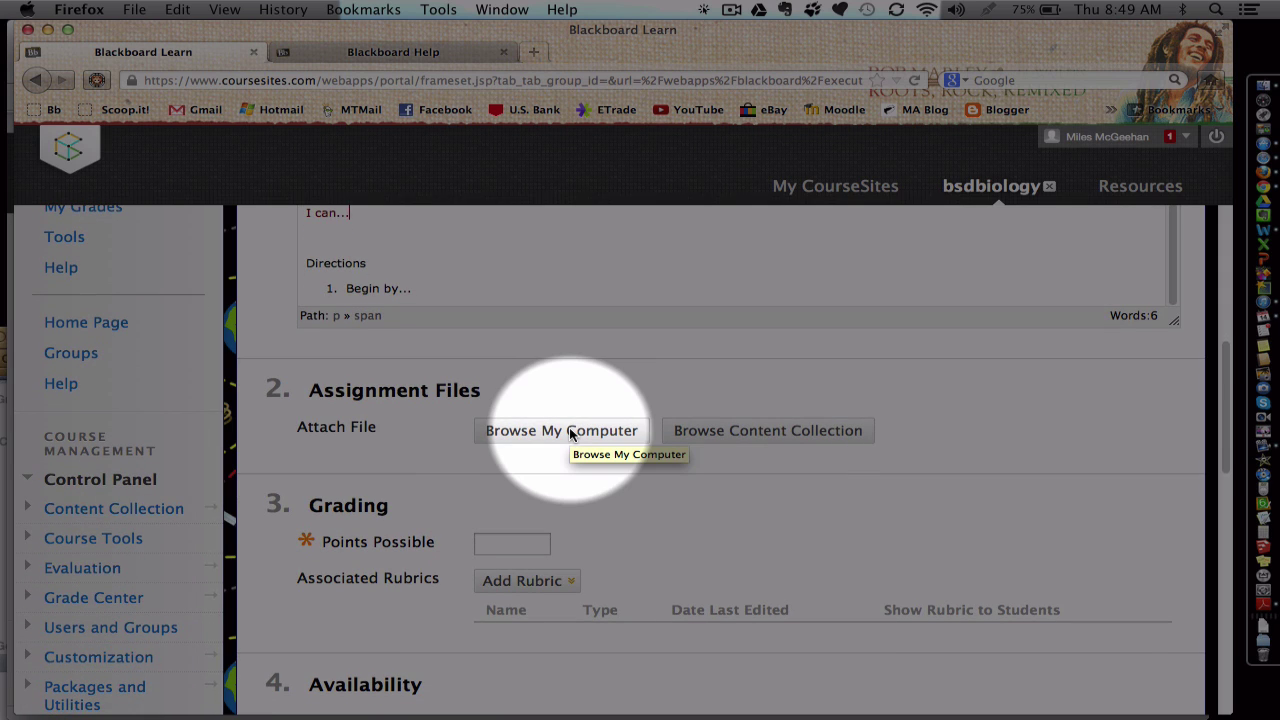
left_click(522, 581)
left_click(494, 546)
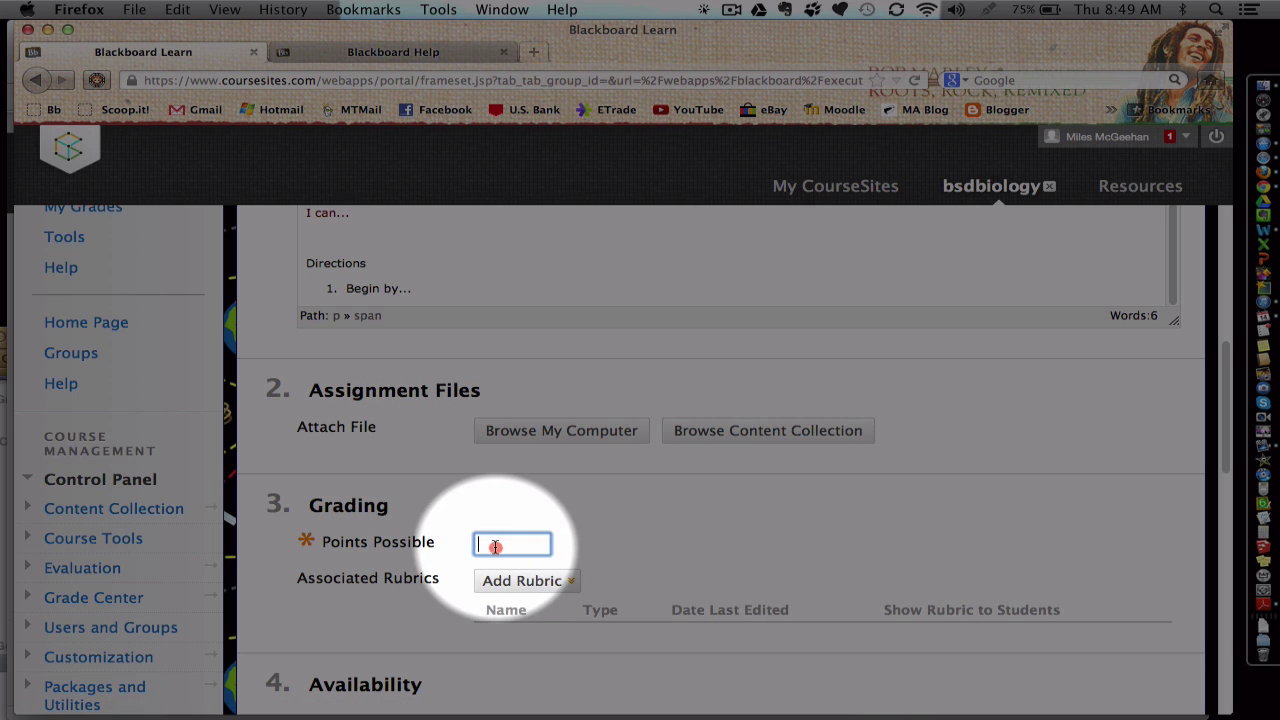
type("10")
left_click(569, 582)
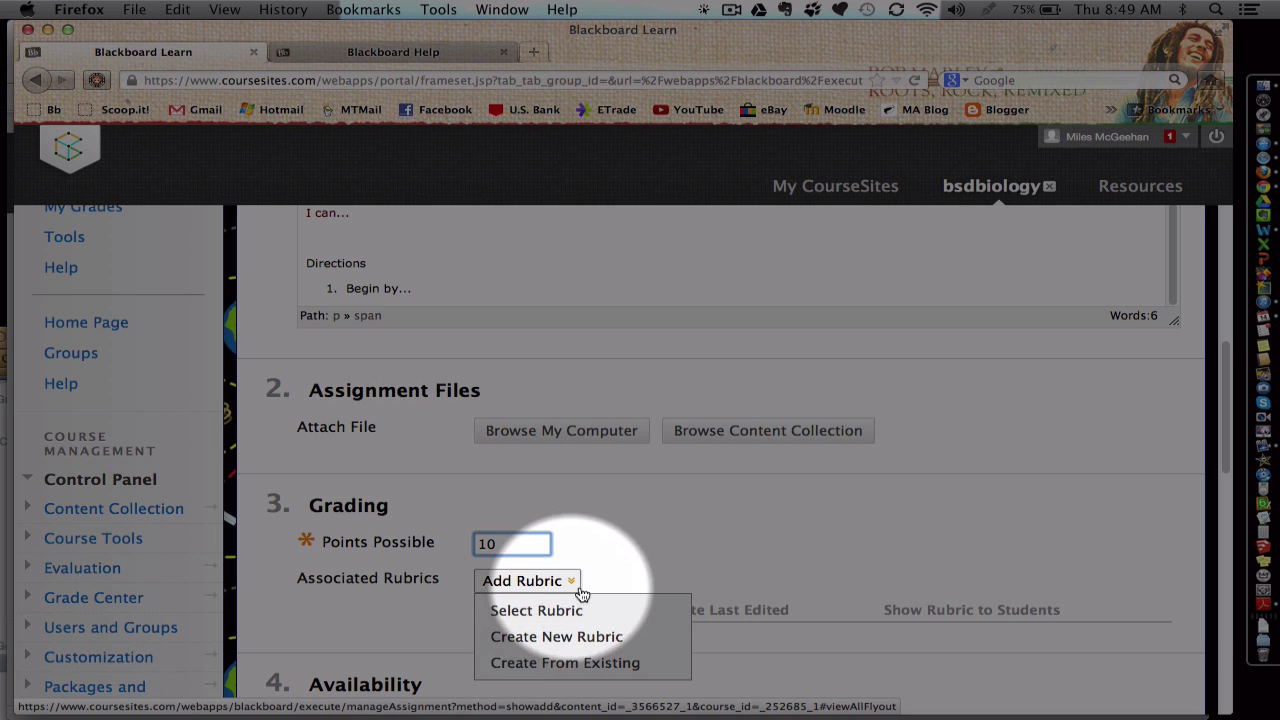
left_click(570, 581)
scroll(608, 592, "down", 1)
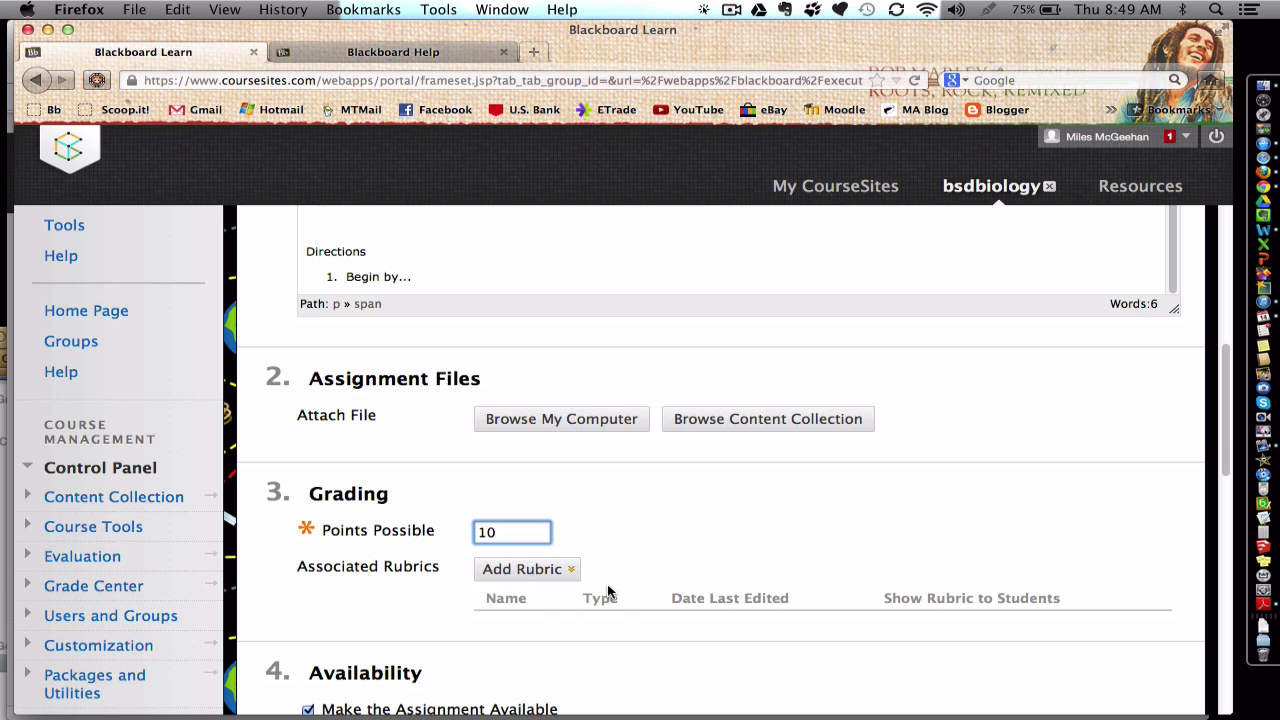
scroll(608, 592, "down", 5)
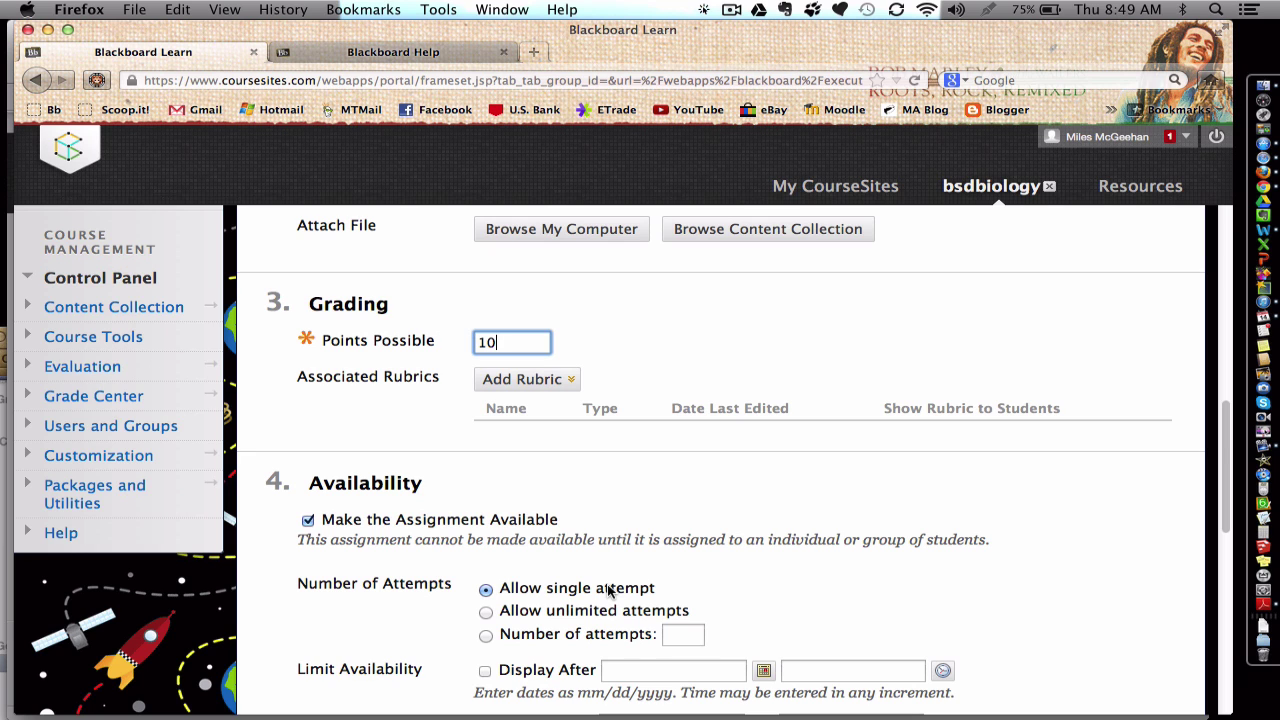
Step: Choose Allow unlimited attempts under Number of Attempts in Availability
scroll(606, 570, "down", 2)
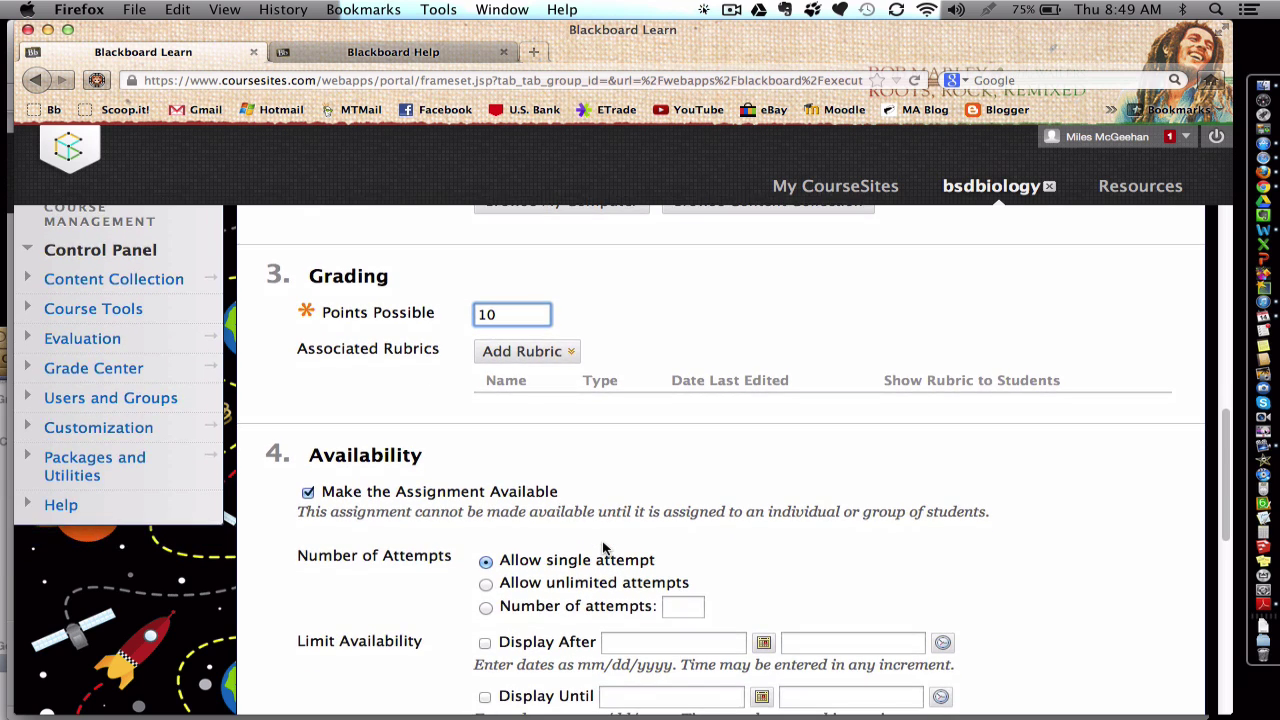
scroll(604, 540, "down", 2)
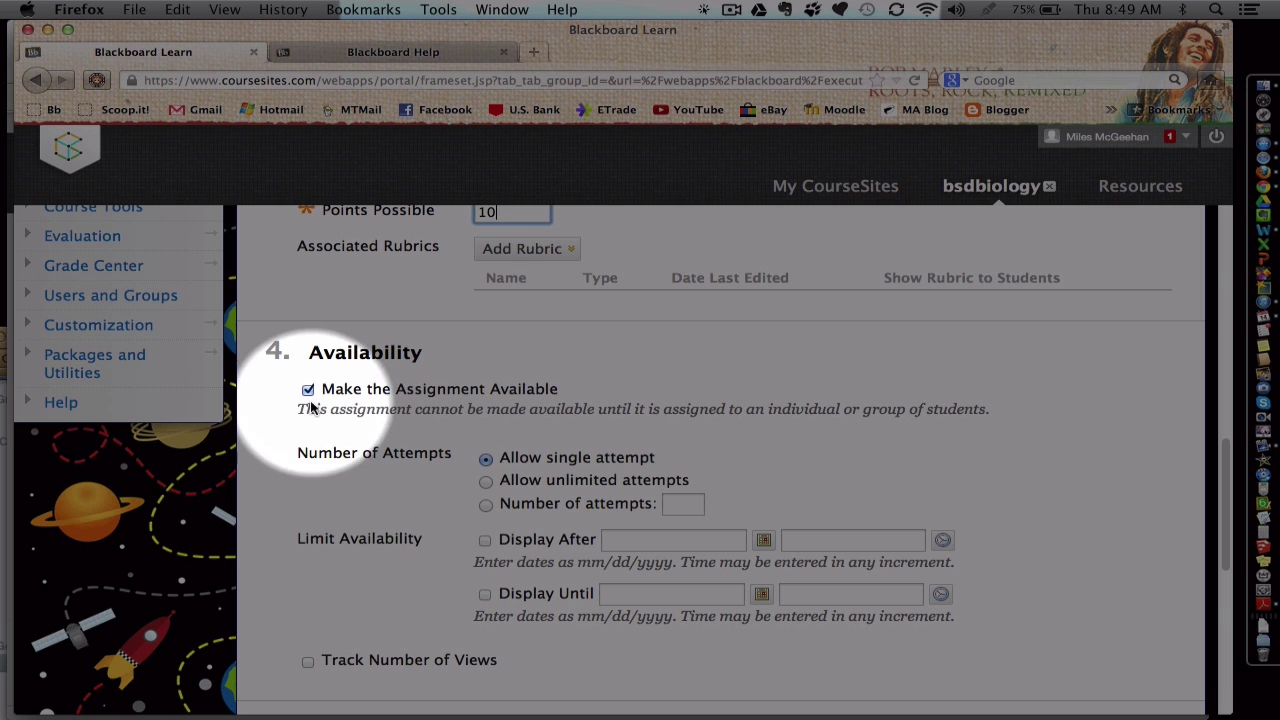
scroll(343, 390, "down", 1)
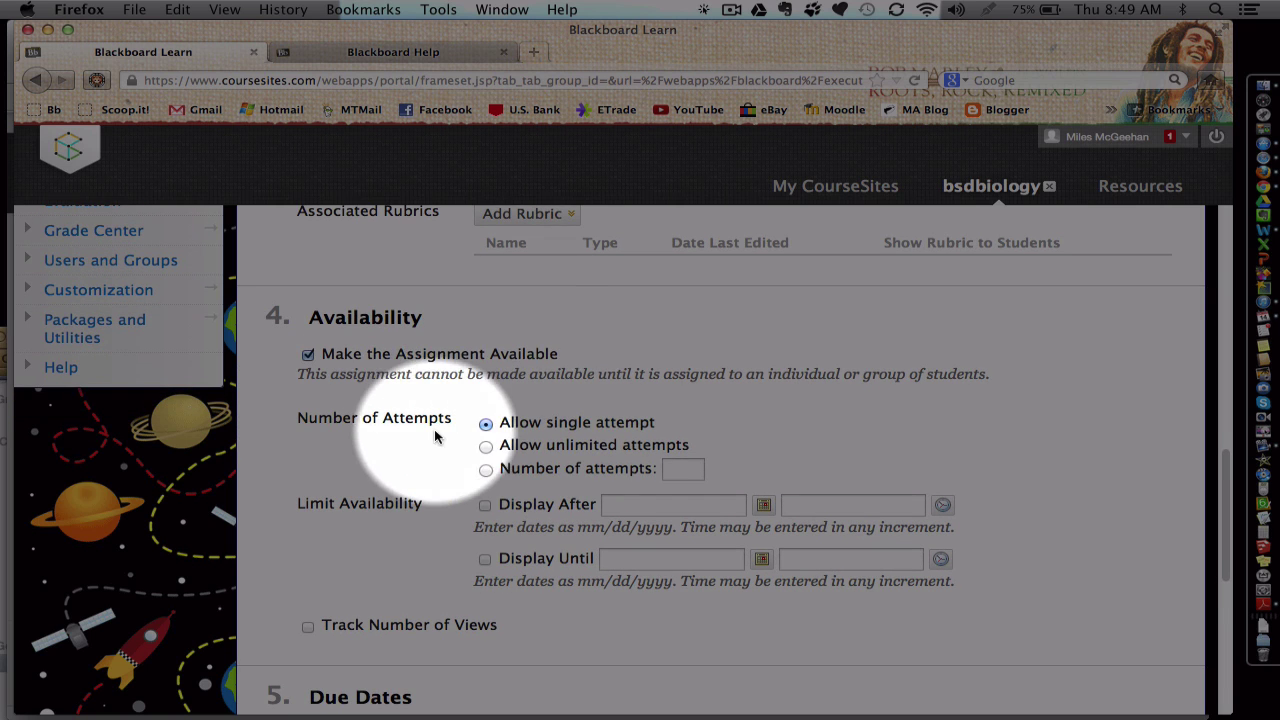
left_click(486, 446)
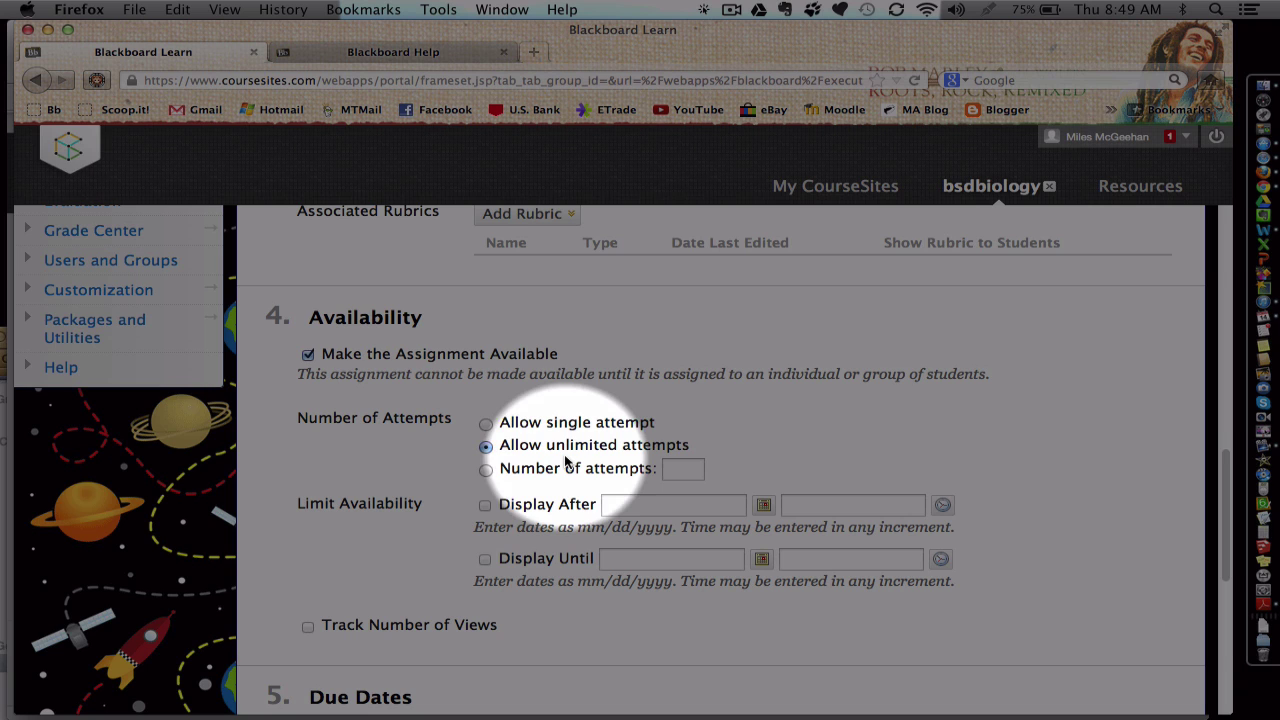
left_click(486, 424)
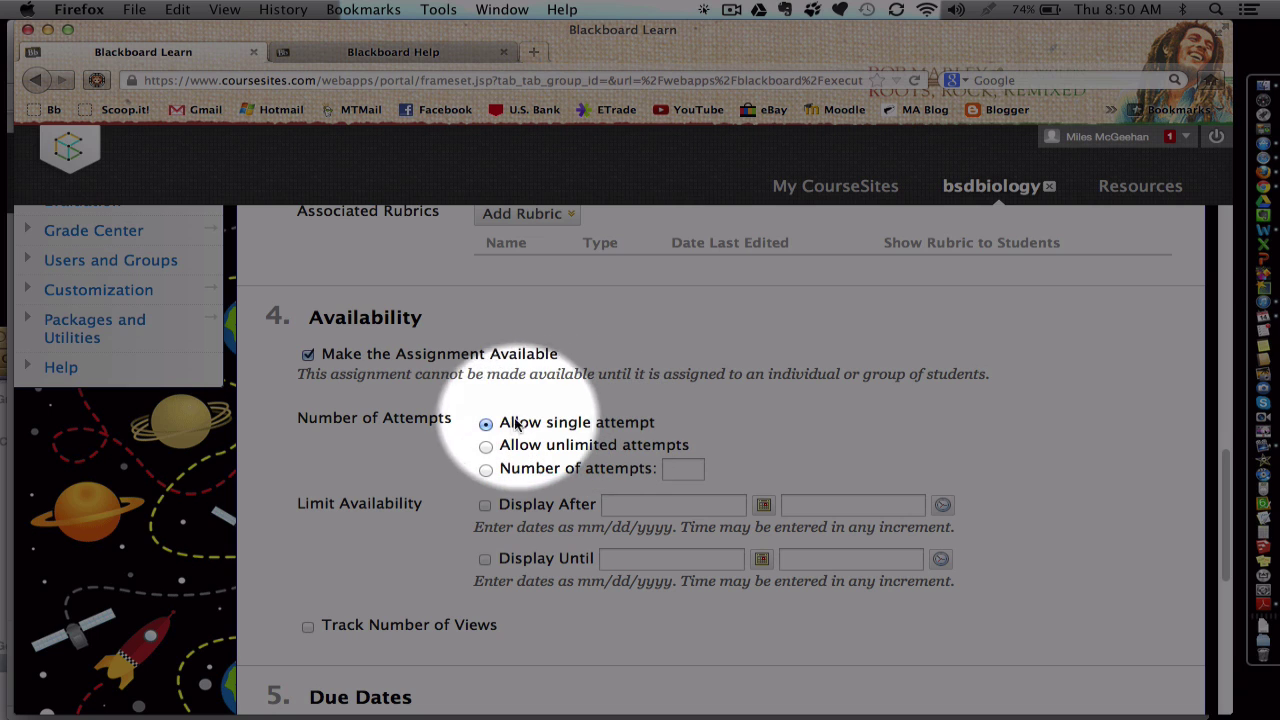
left_click(486, 448)
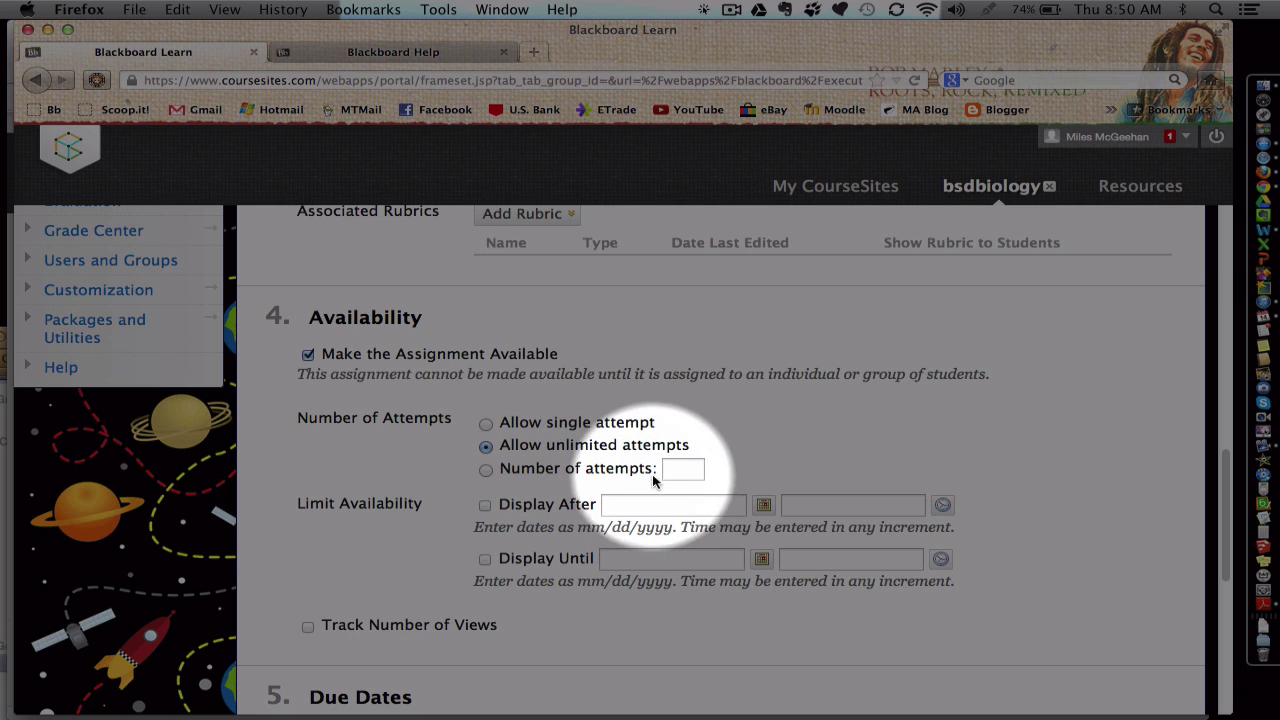
scroll(663, 473, "down", 4)
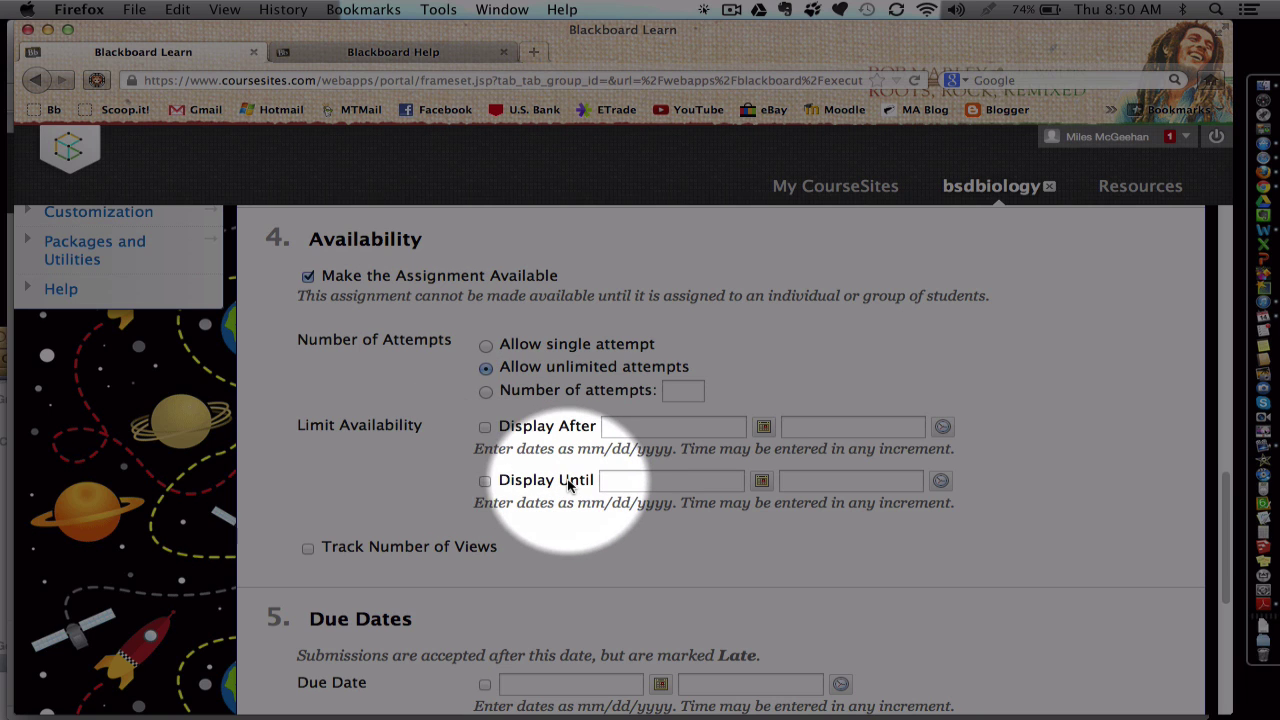
Step: Turn on Track Number of Views for First Assignment, then scroll down toward Due Dates
scroll(568, 485, "down", 3)
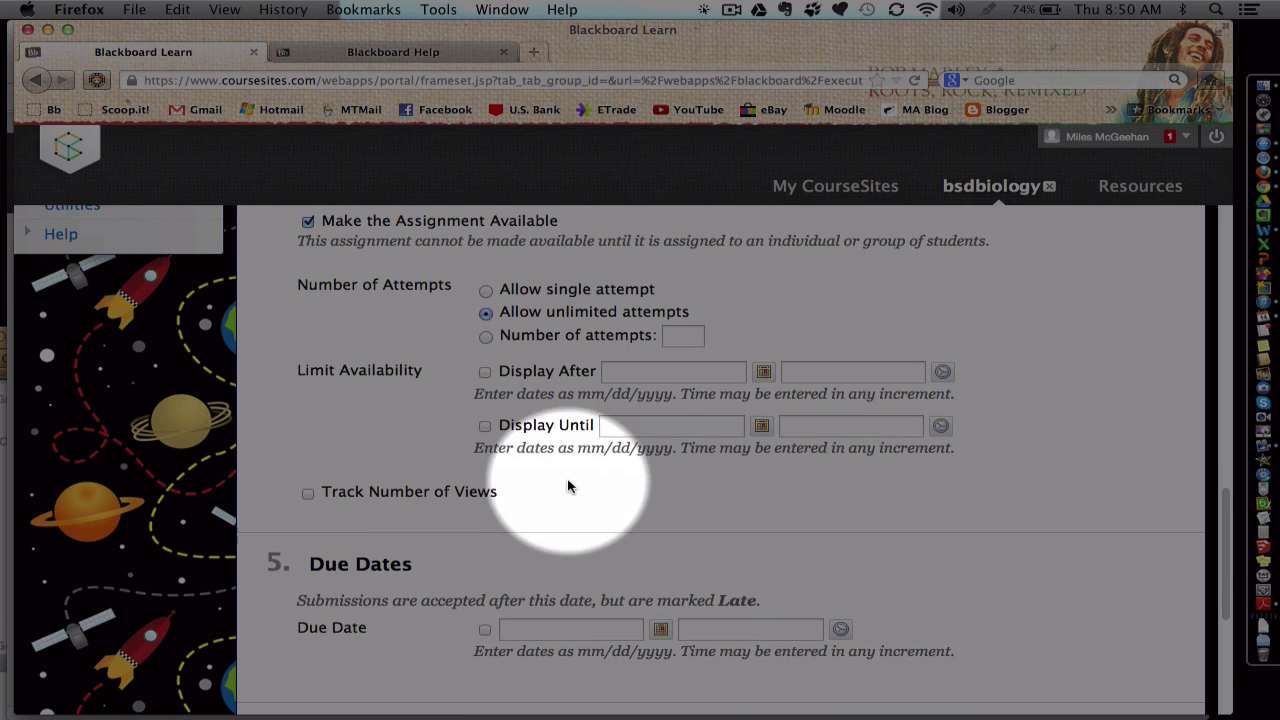
left_click(308, 494)
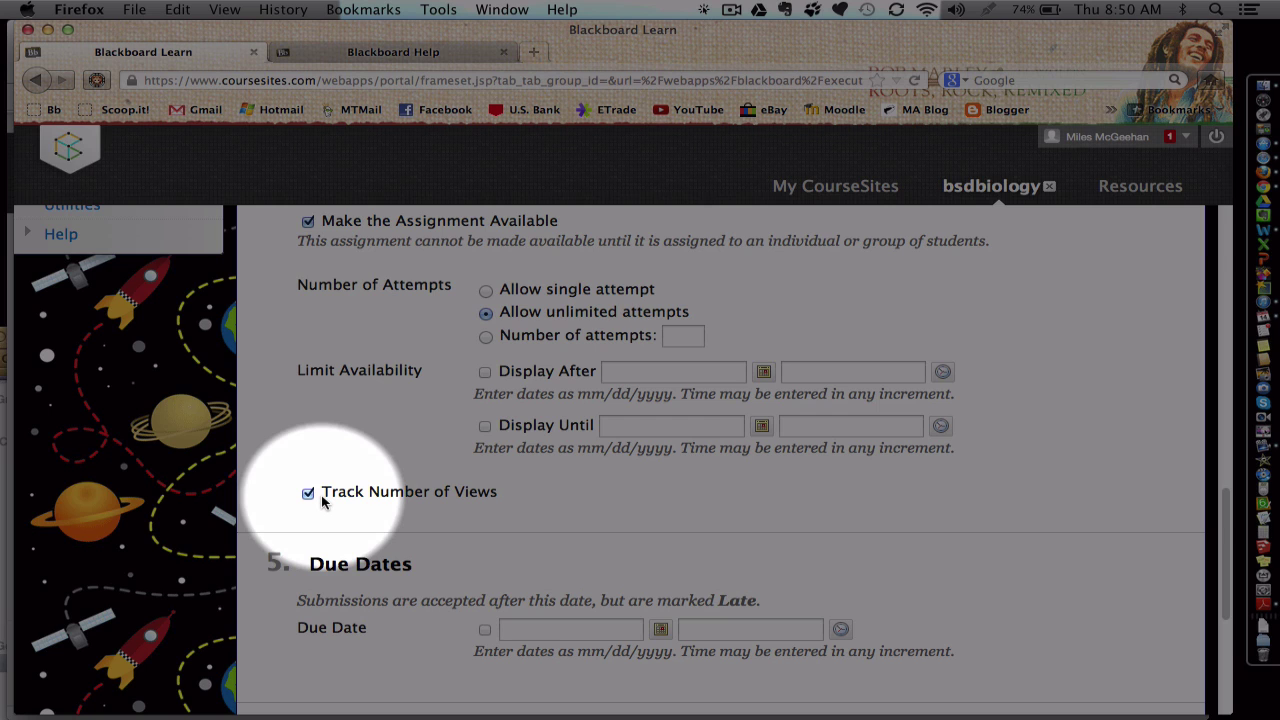
scroll(323, 502, "down", 1)
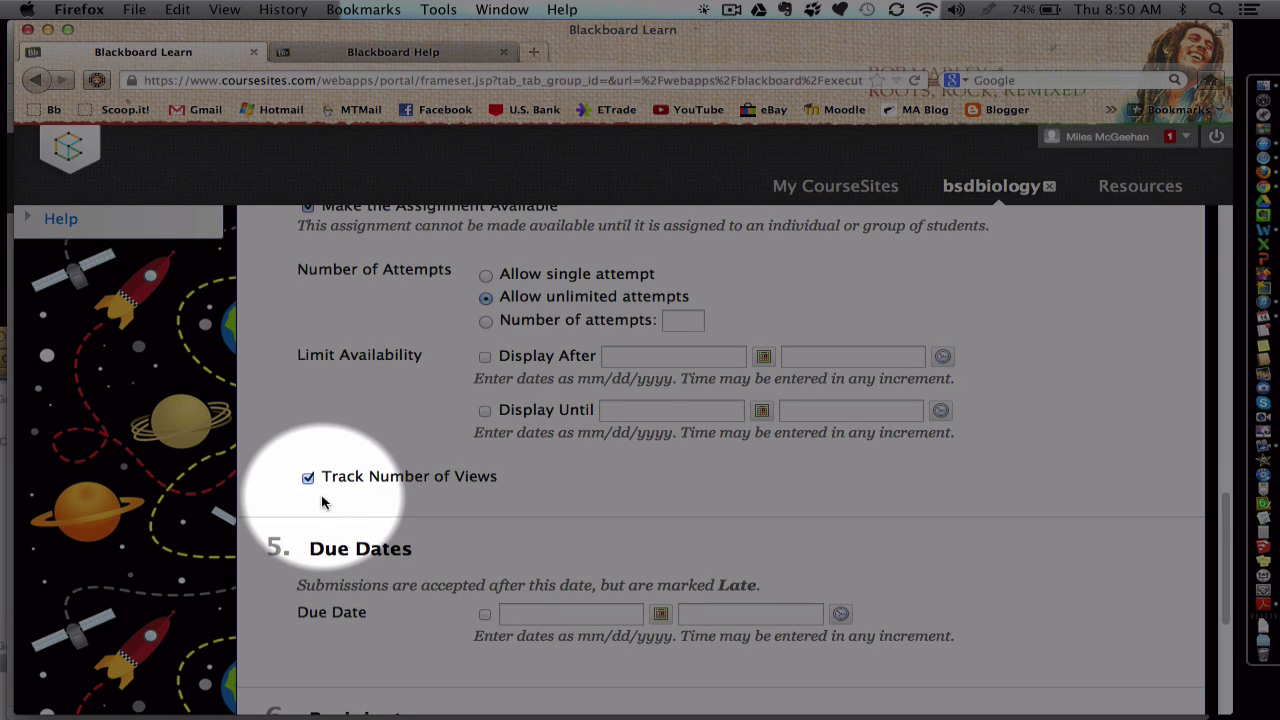
scroll(323, 502, "down", 1)
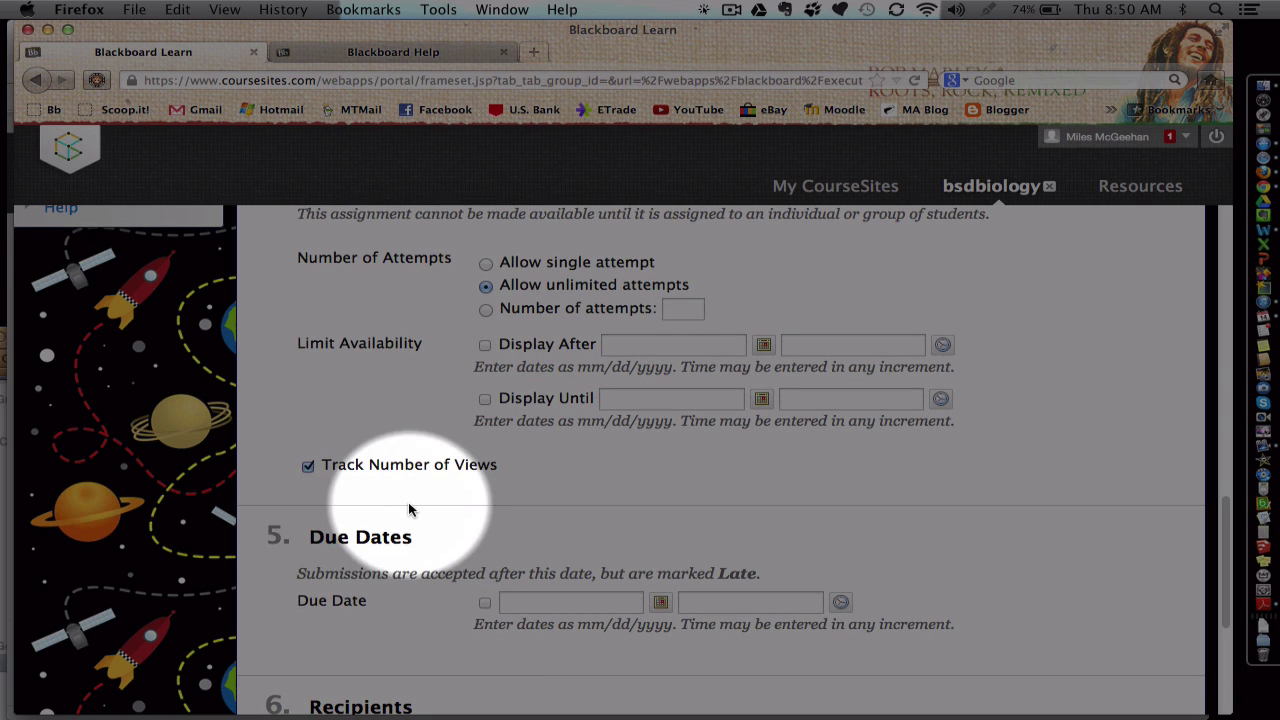
scroll(408, 510, "down", 5)
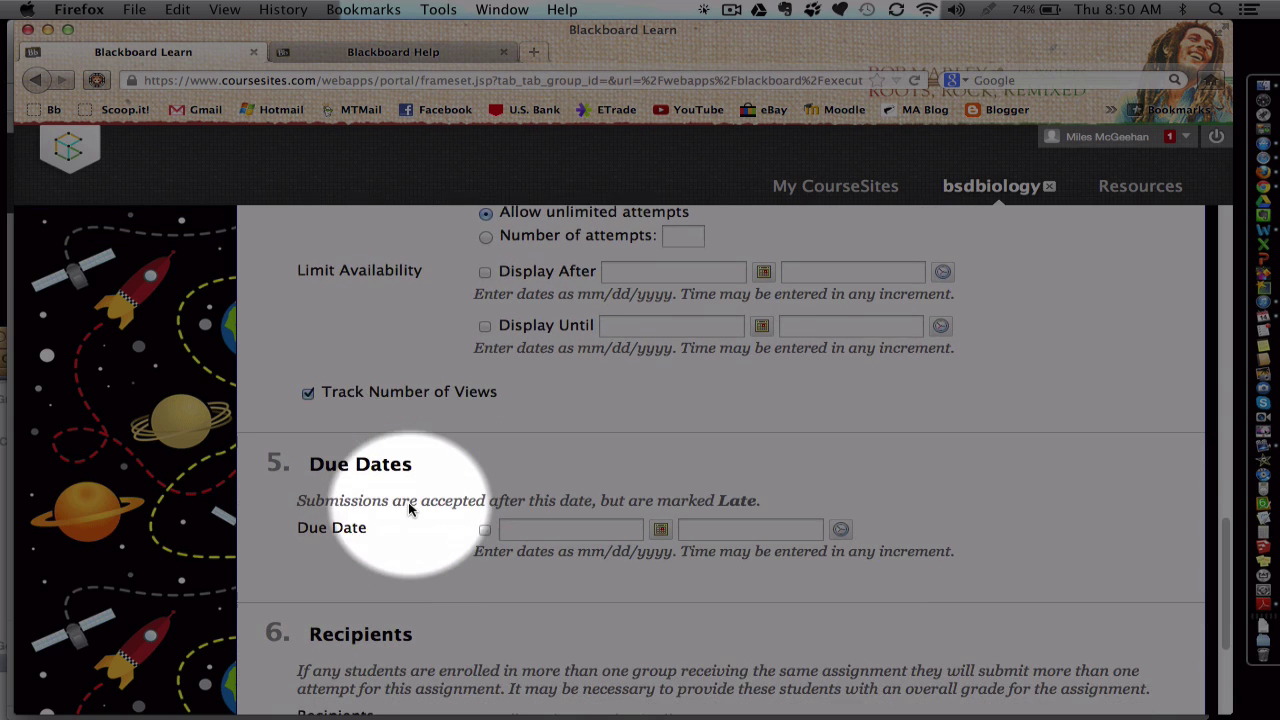
left_click(485, 518)
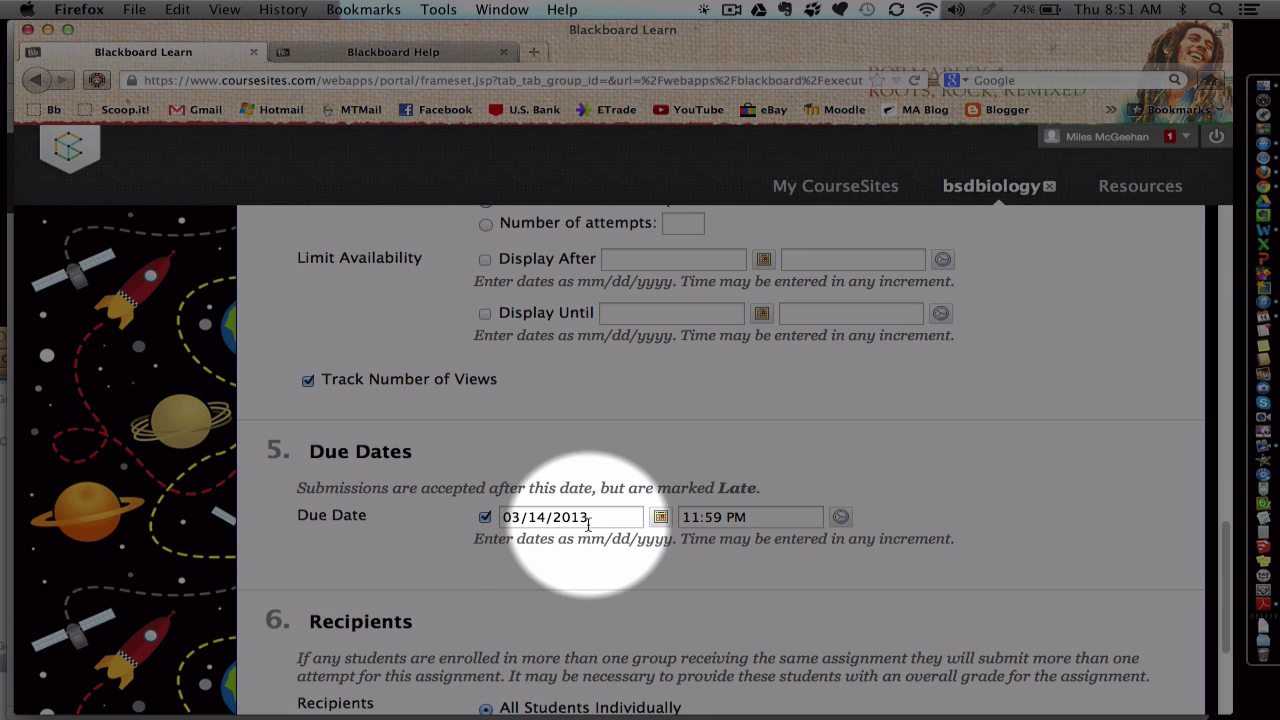
scroll(588, 524, "down", 2)
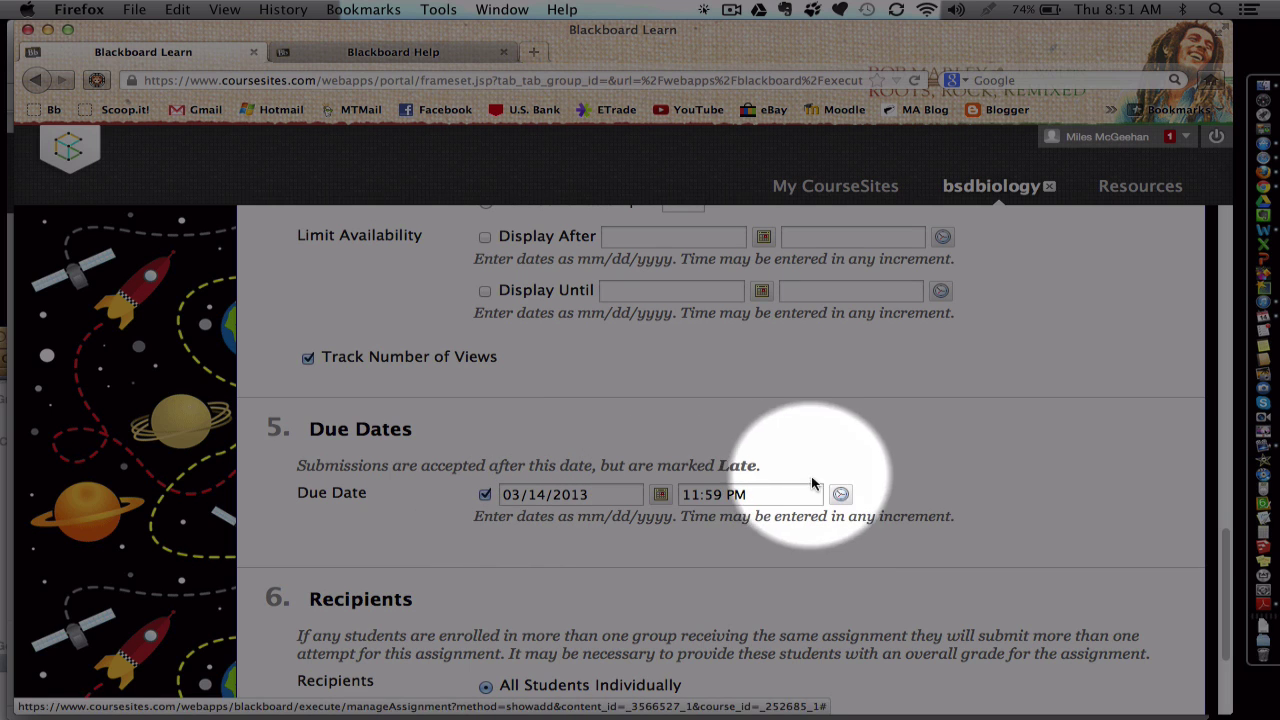
scroll(745, 516, "down", 3)
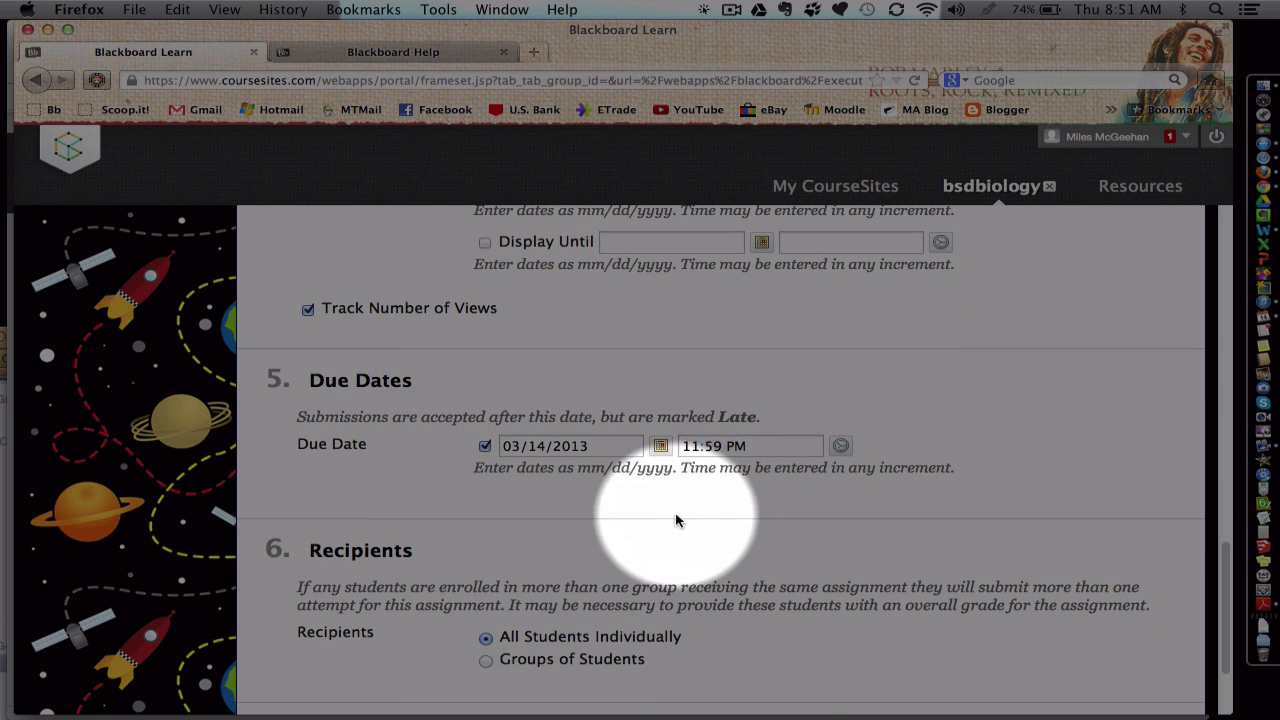
scroll(670, 518, "down", 6)
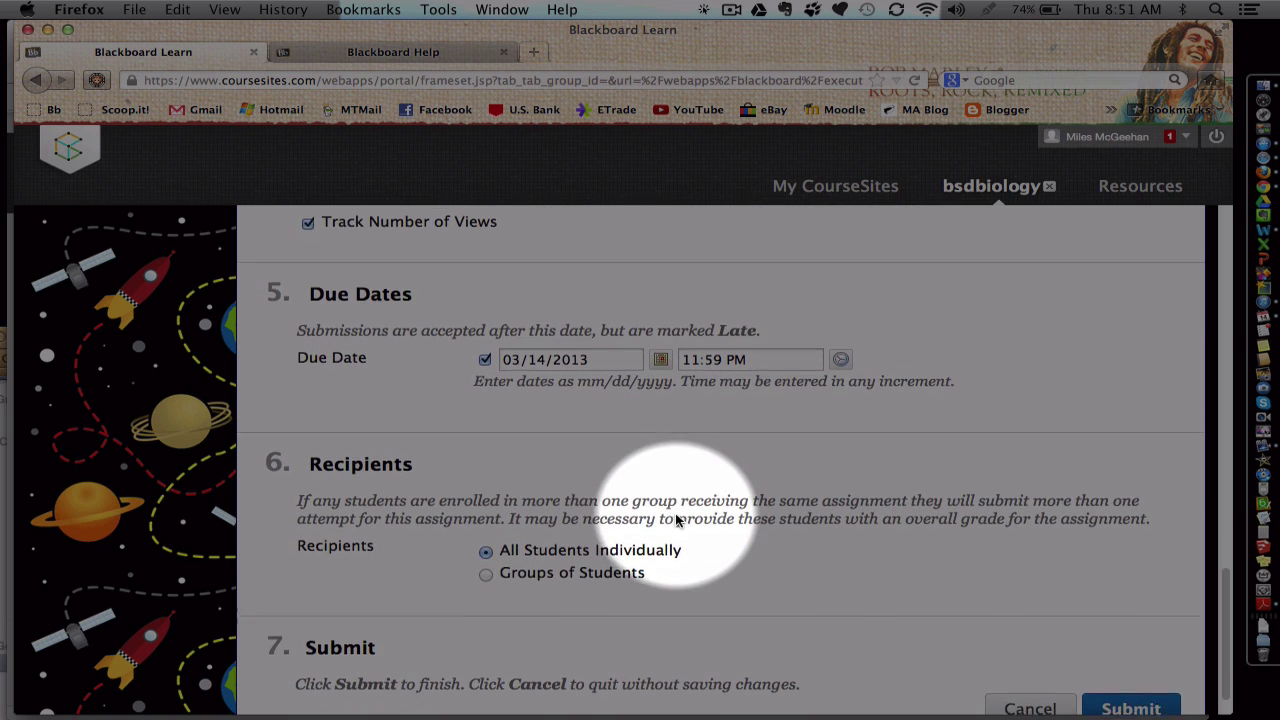
scroll(645, 490, "down", 2)
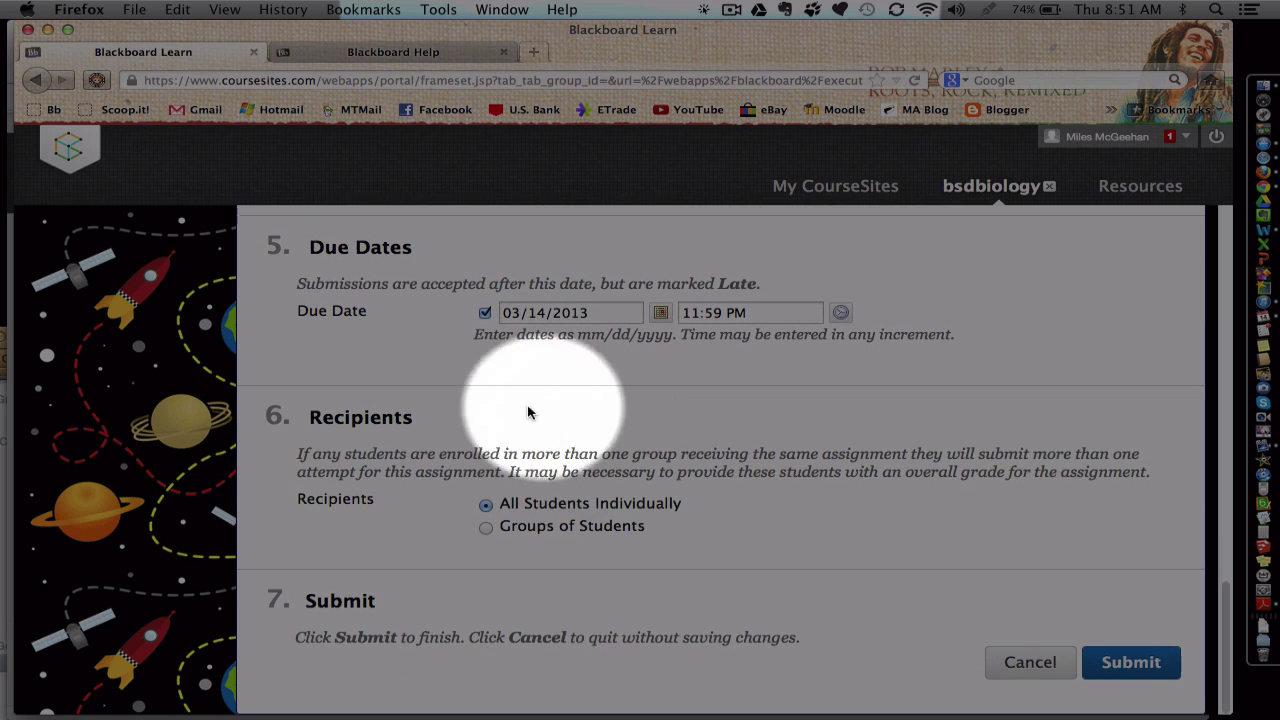
left_click(485, 528)
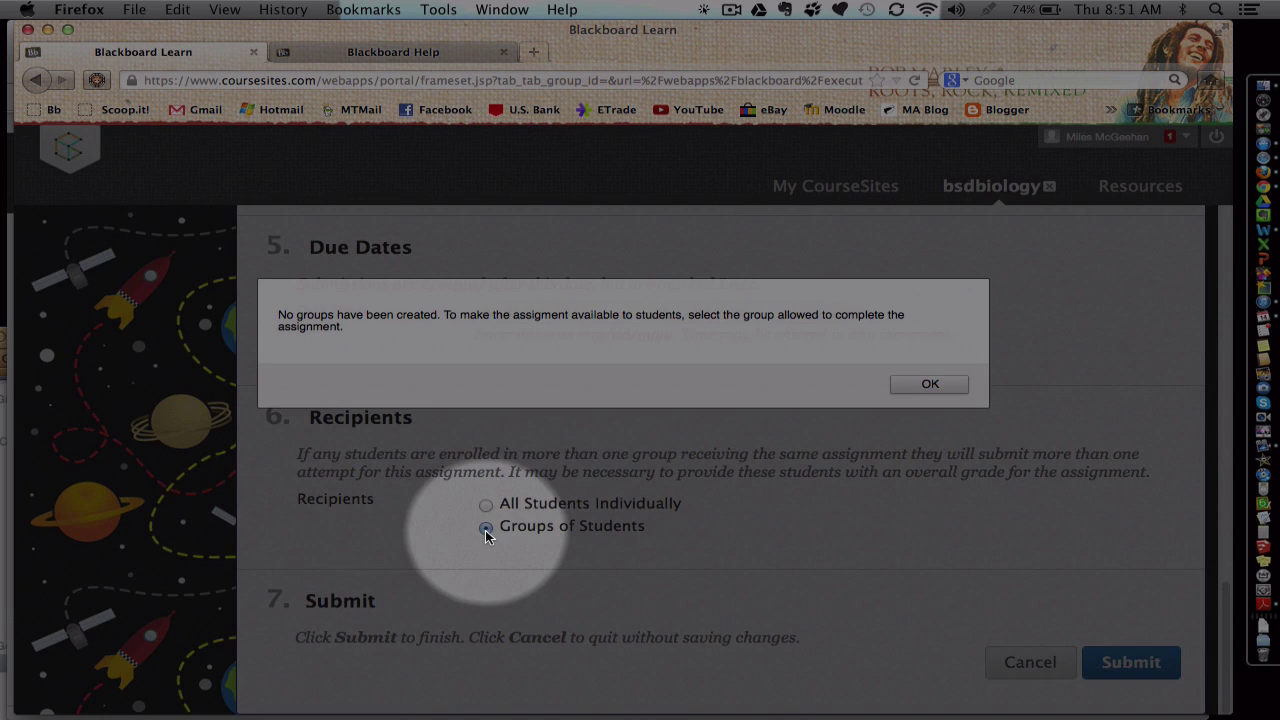
left_click(910, 386)
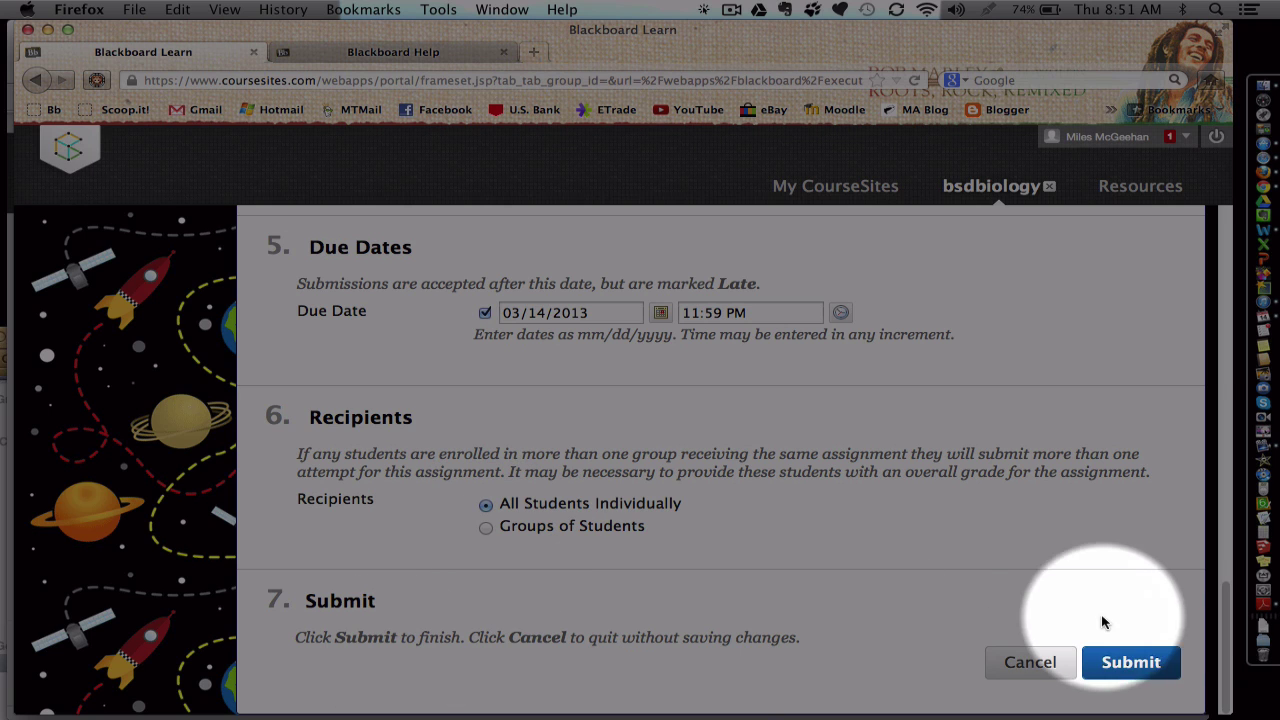
Step: Submit First Assignment and switch Edit Mode to OFF to see the student view
left_click(1131, 662)
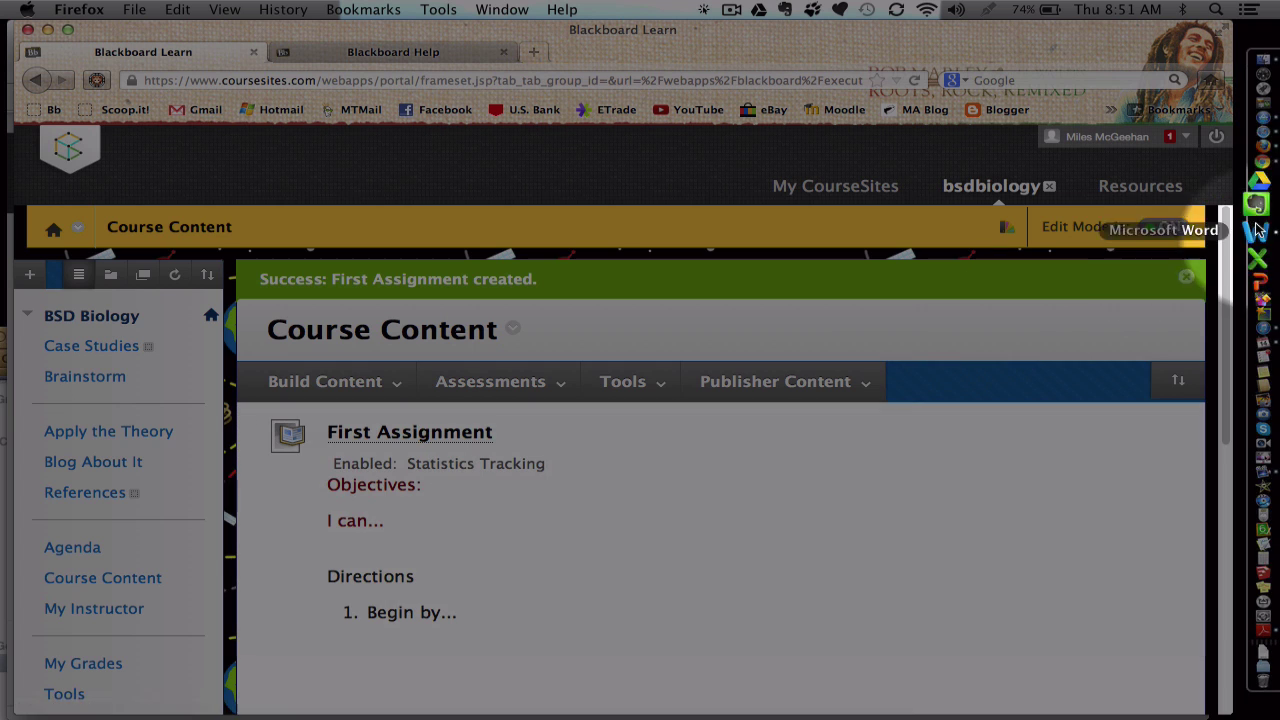
left_click(1166, 230)
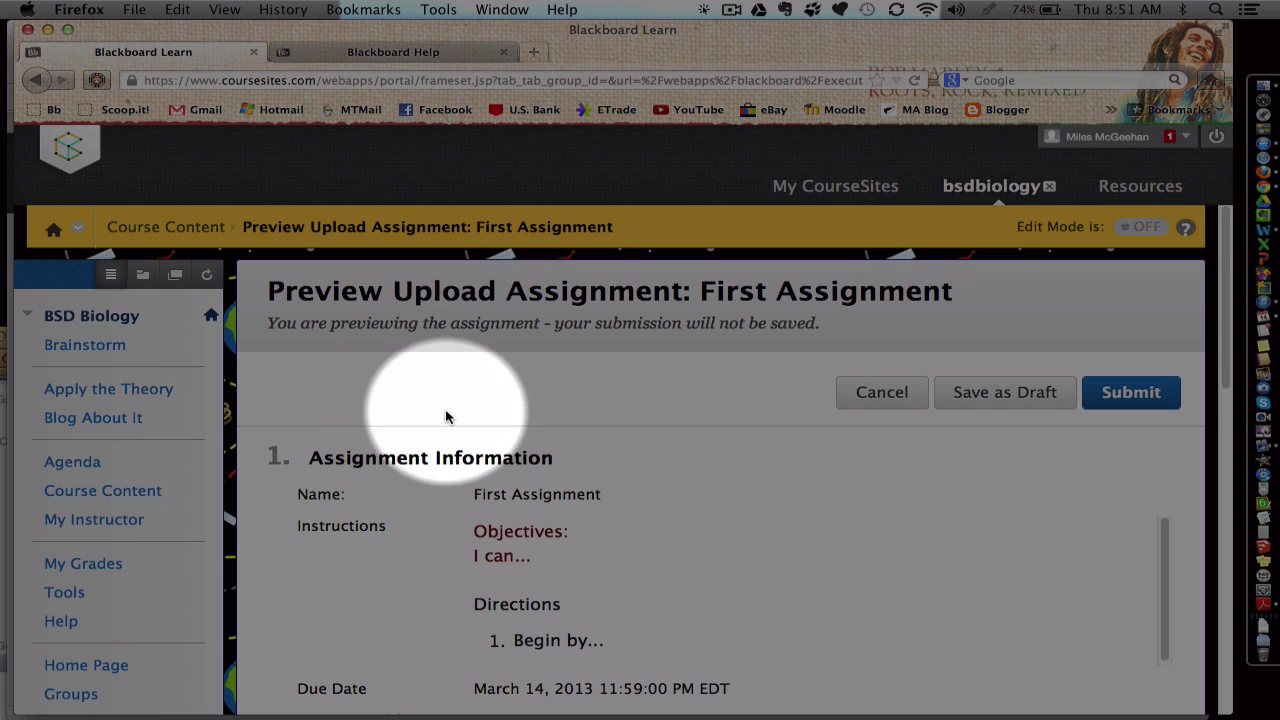
scroll(445, 409, "down", 3)
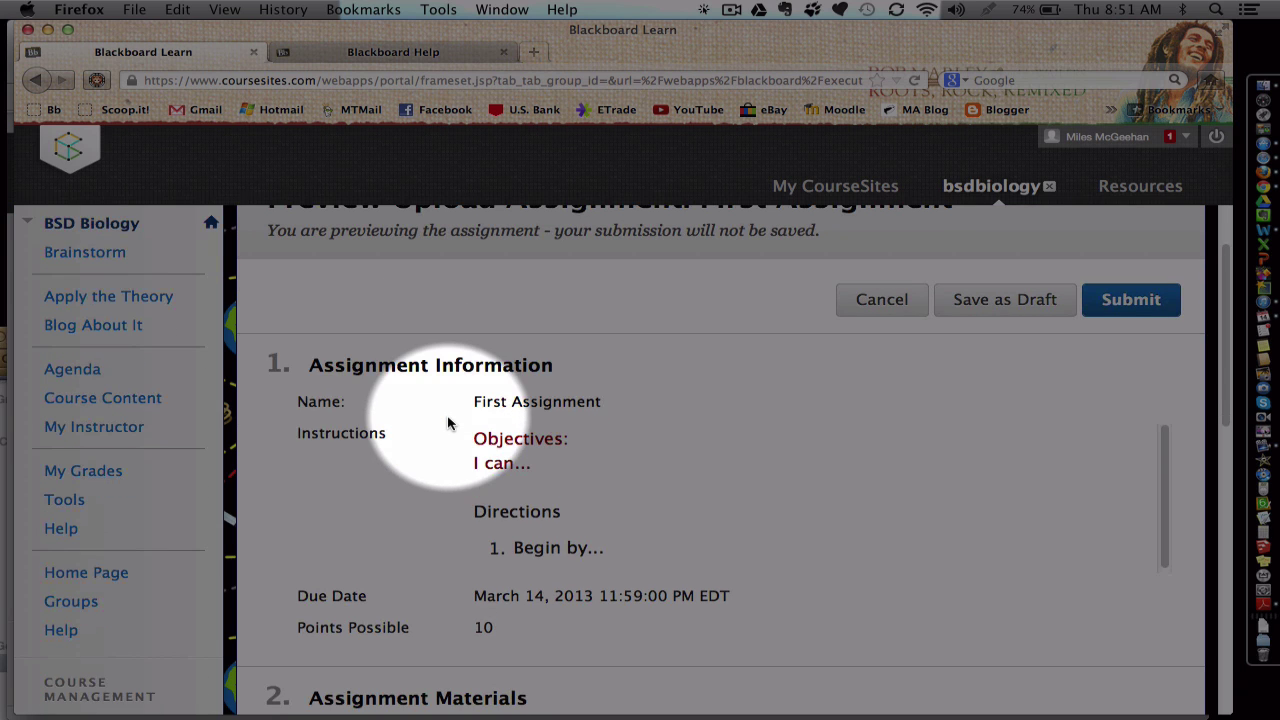
scroll(574, 494, "down", 1)
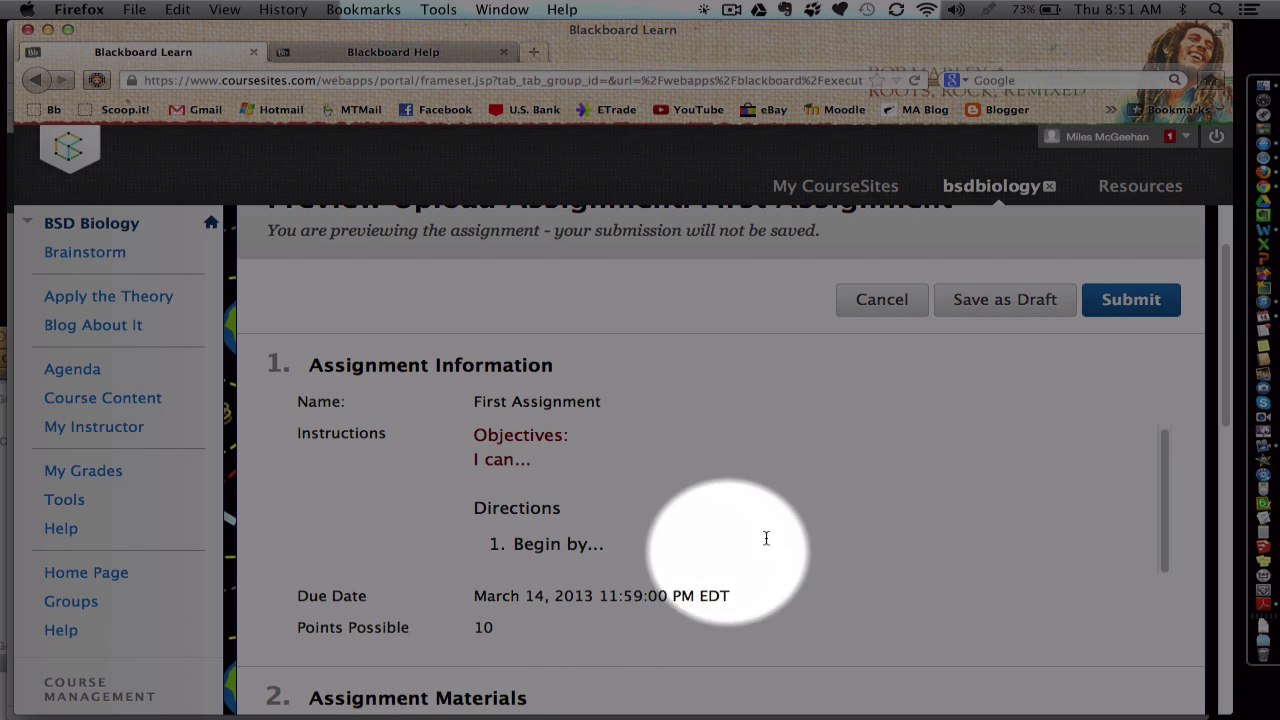
scroll(767, 544, "down", 1)
scroll(765, 536, "down", 10)
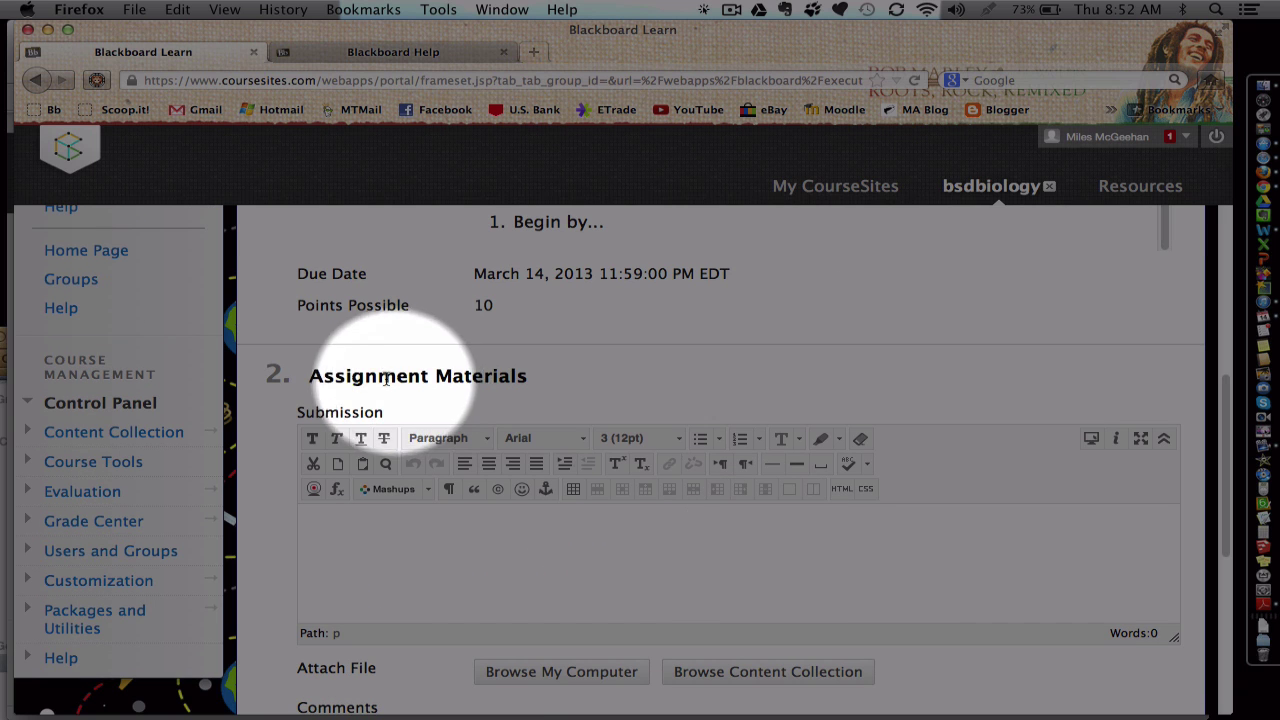
scroll(400, 333, "down", 2)
left_click(351, 463)
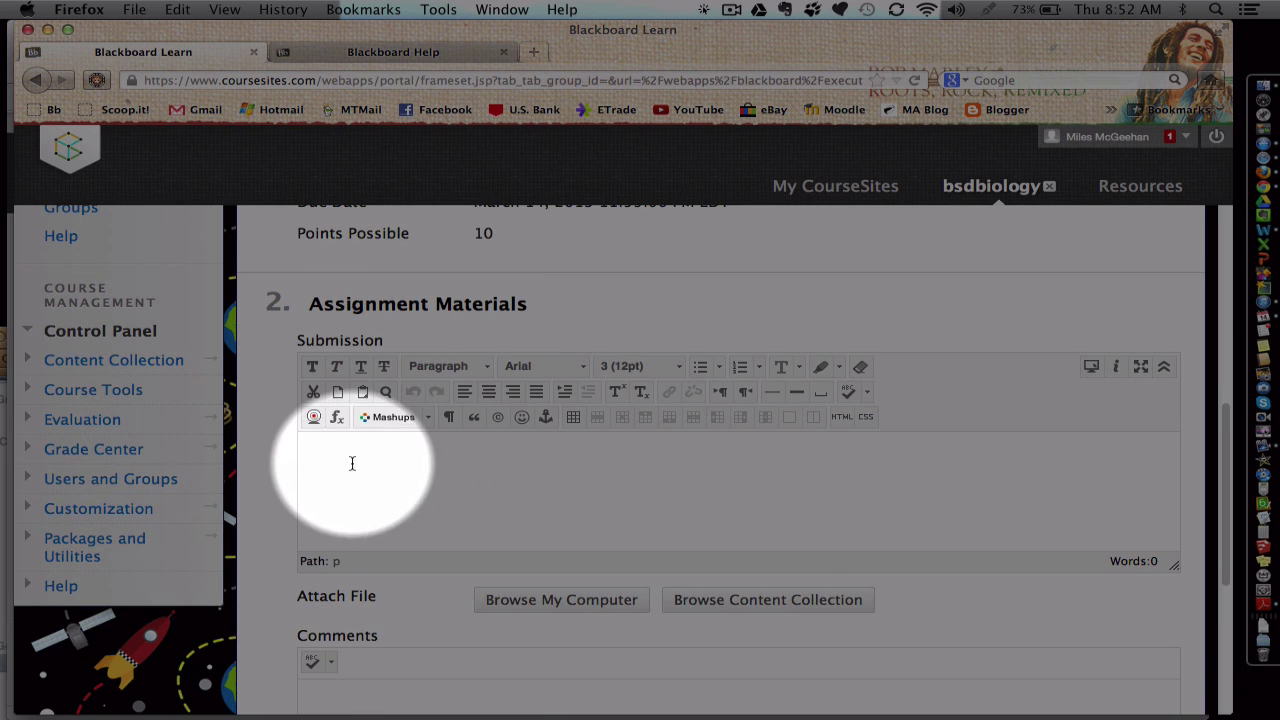
scroll(352, 469, "down", 1)
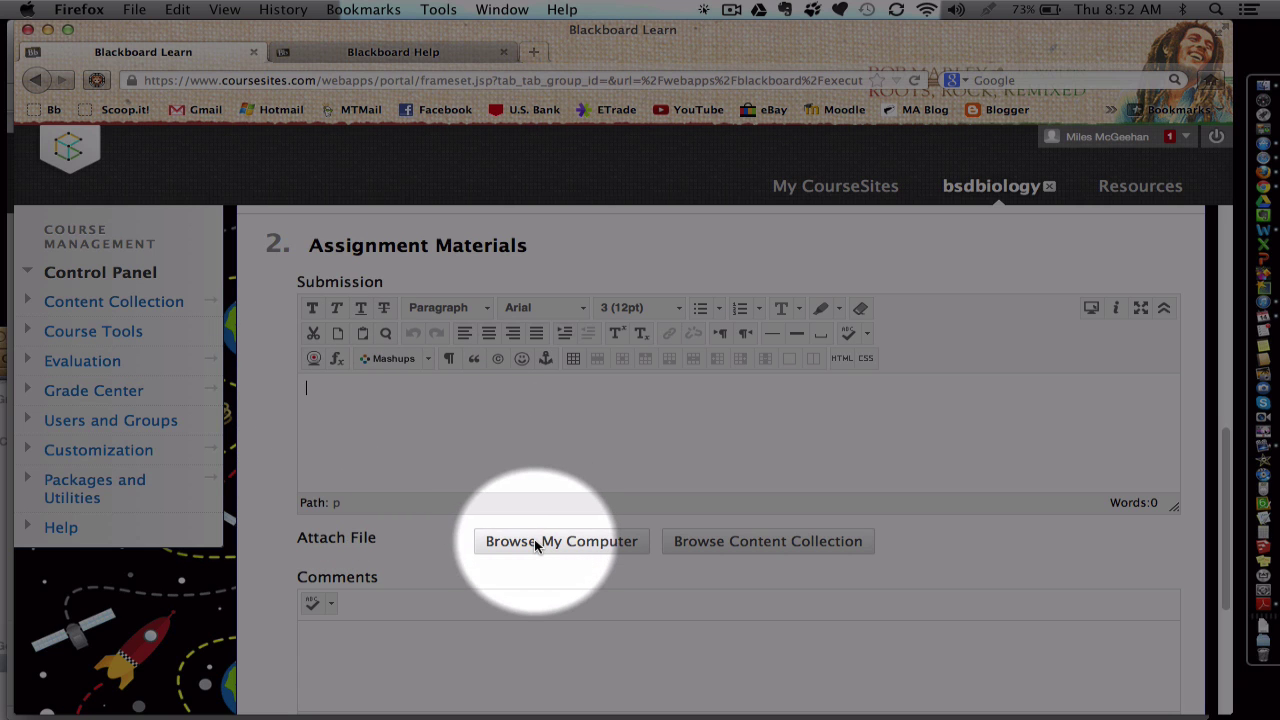
scroll(535, 545, "down", 2)
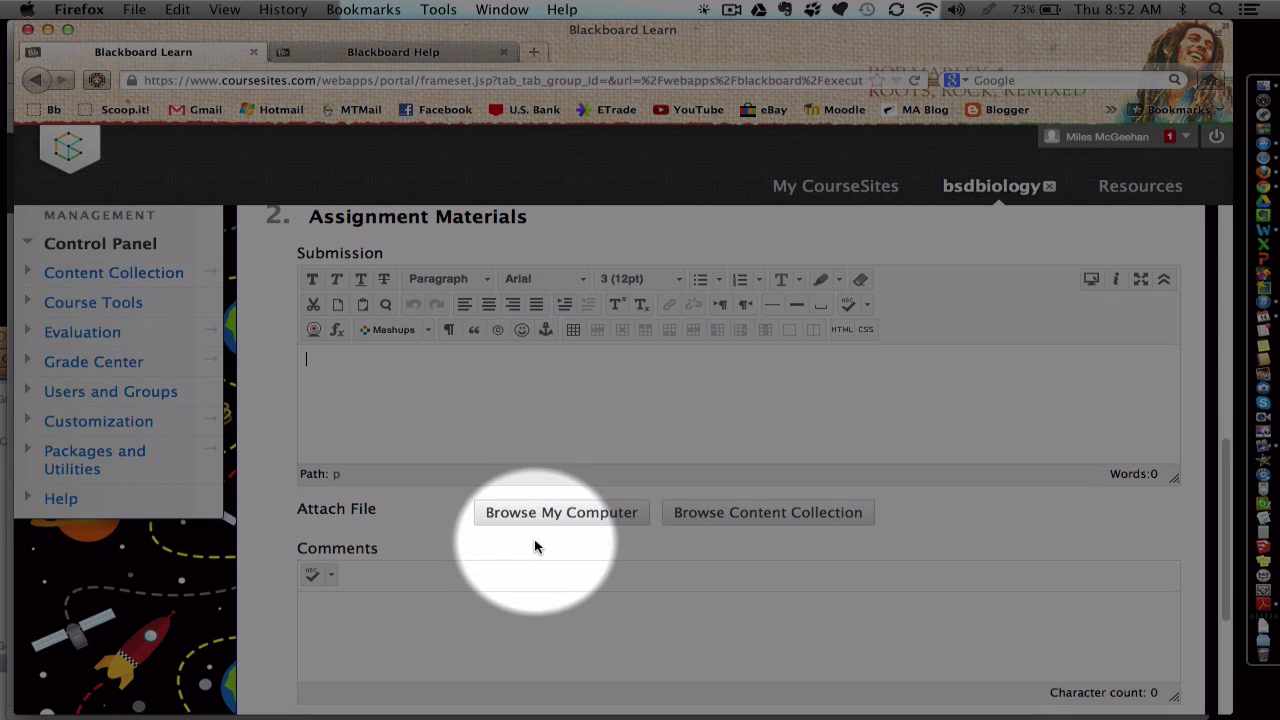
scroll(640, 500, "down", 3)
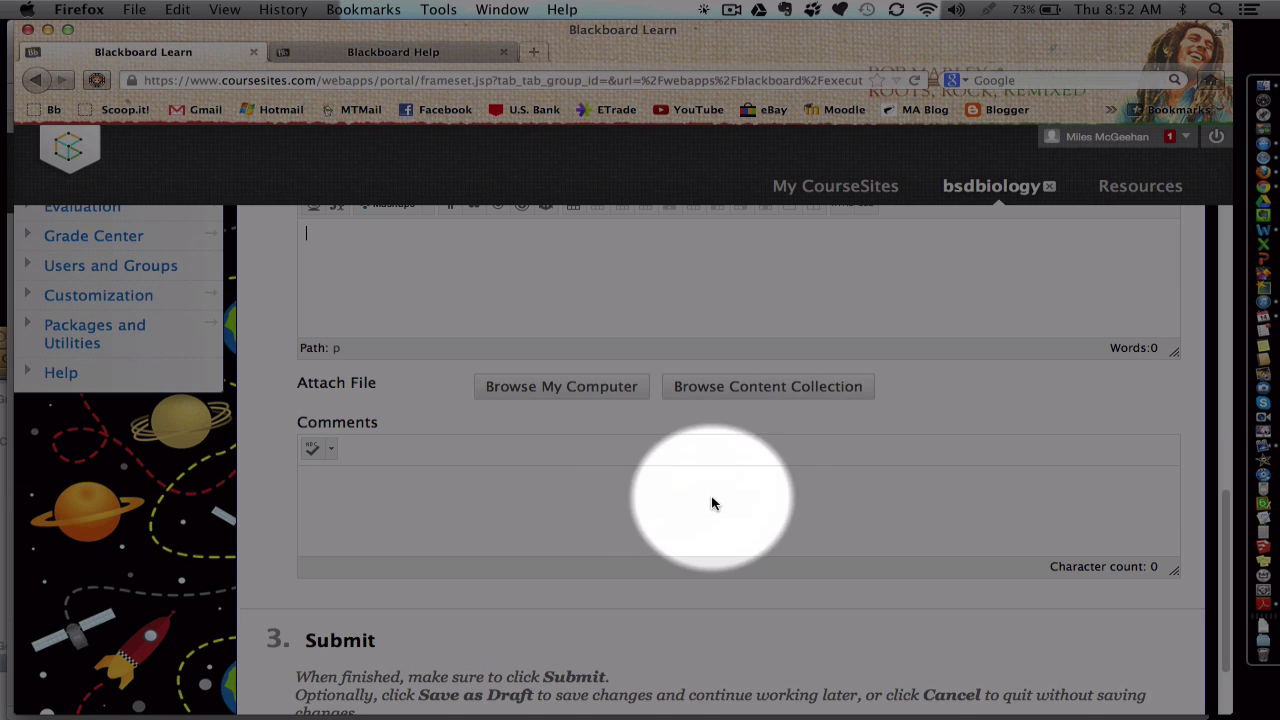
scroll(931, 500, "down", 3)
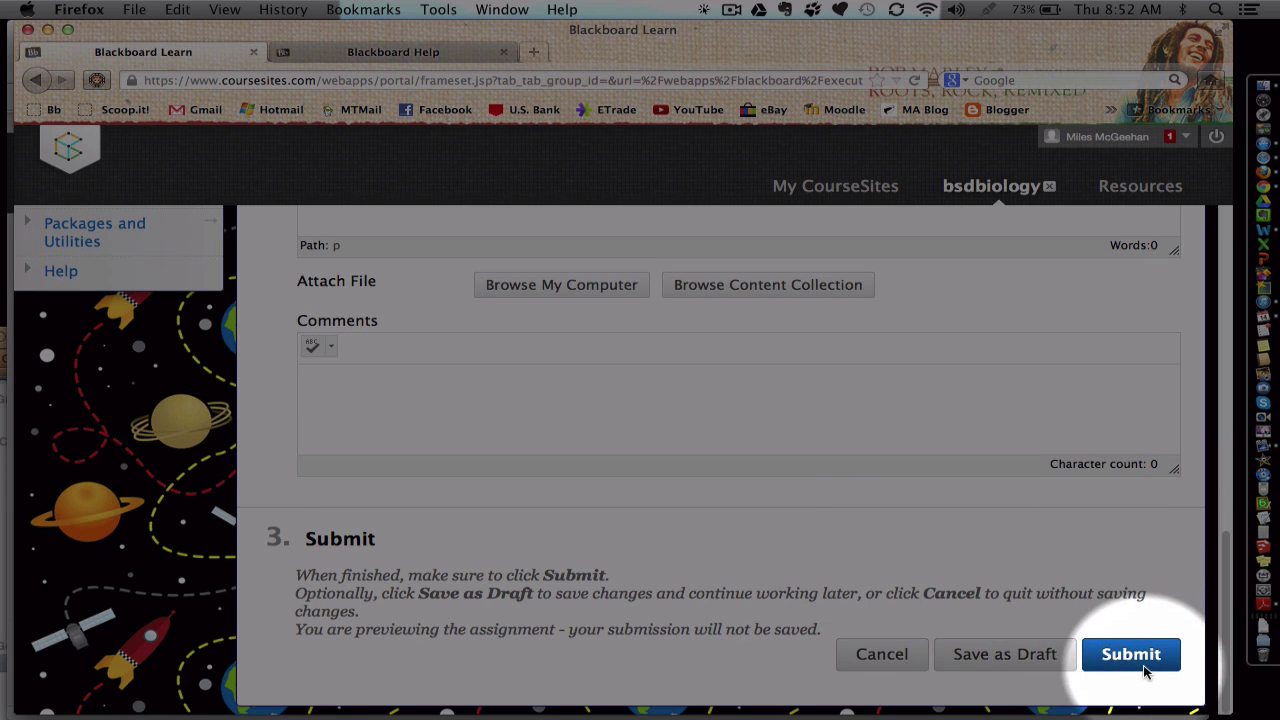
scroll(1145, 668, "up", 10)
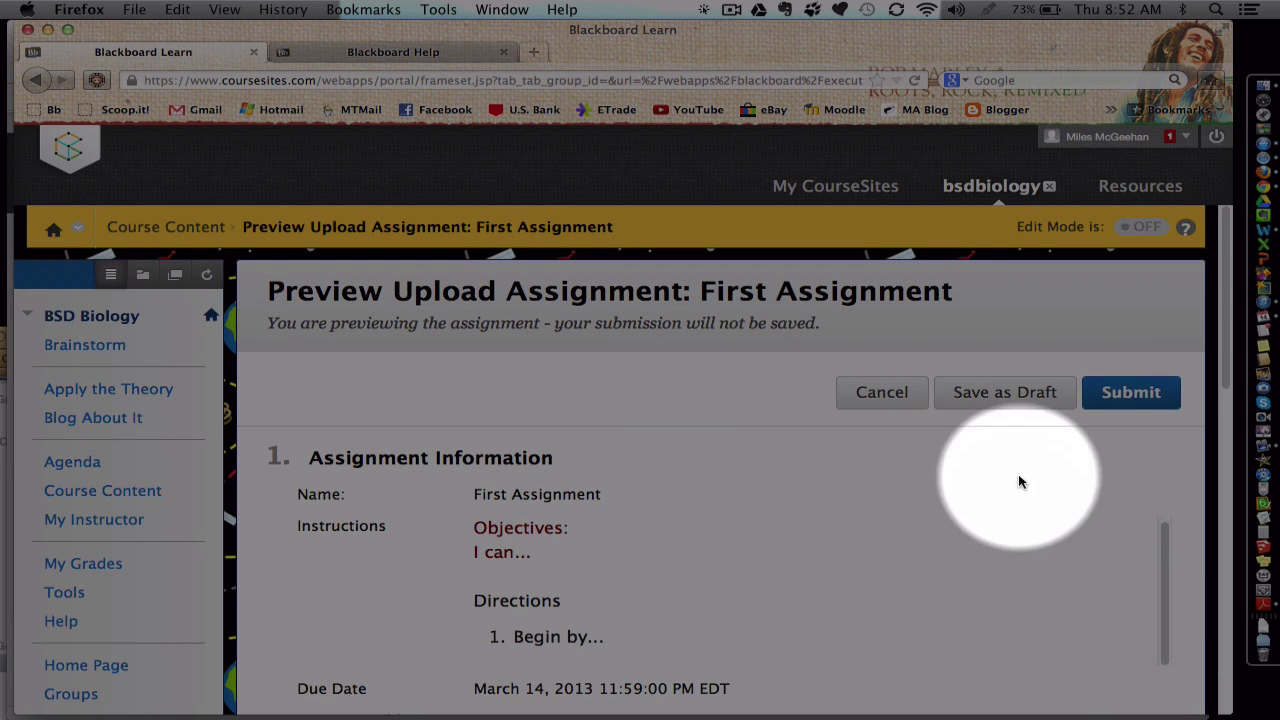
left_click(885, 400)
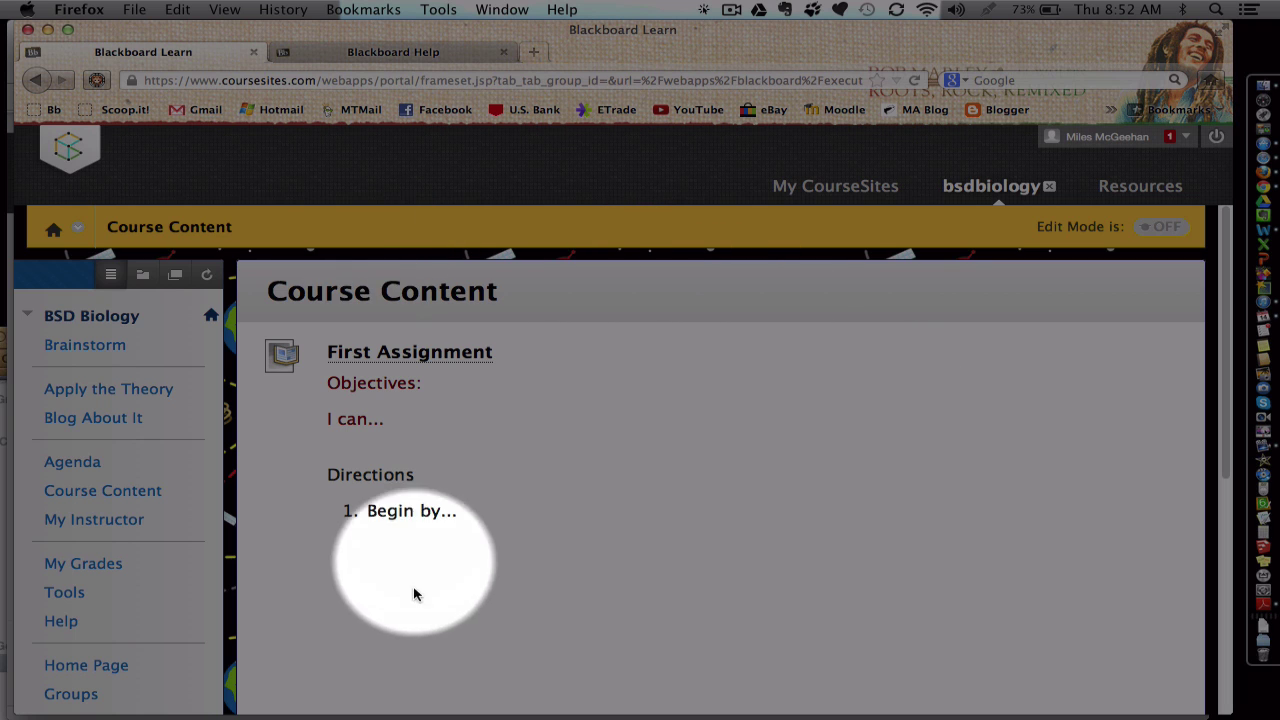
Step: Switch Edit Mode ON, browse Build Content and Tools, then open the Assessments menu
left_click(1160, 230)
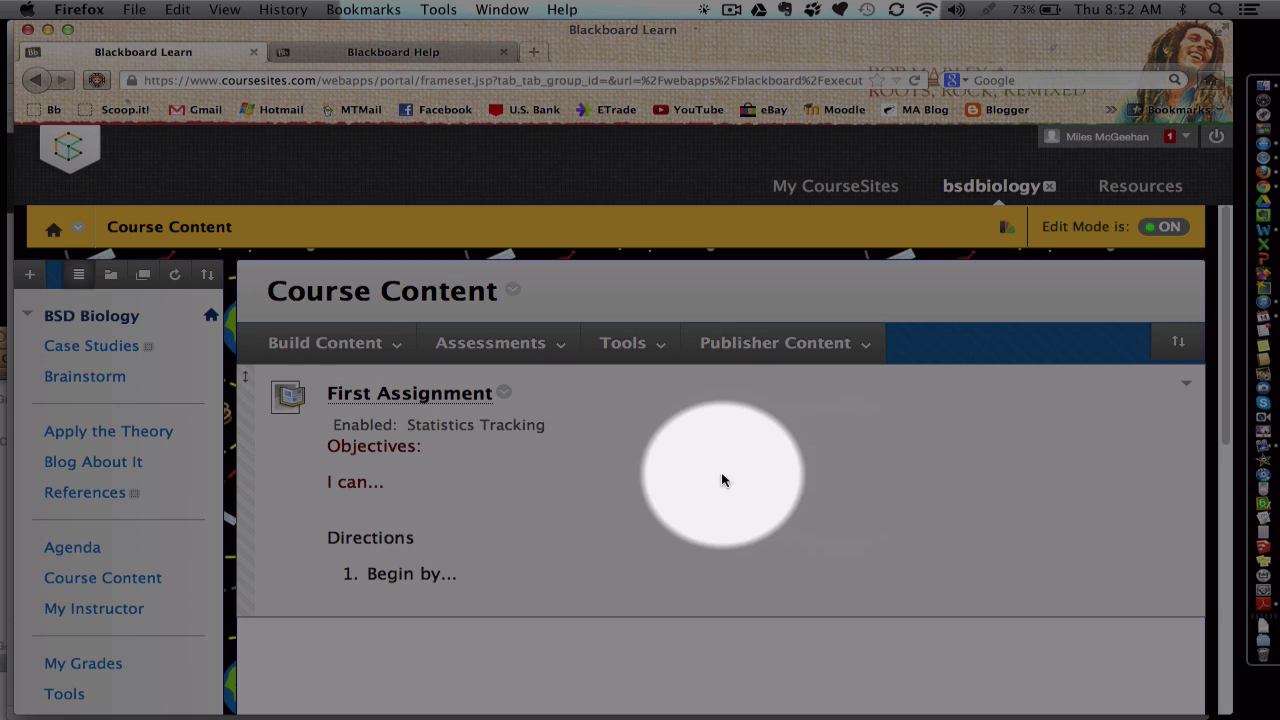
left_click(330, 343)
left_click(512, 340)
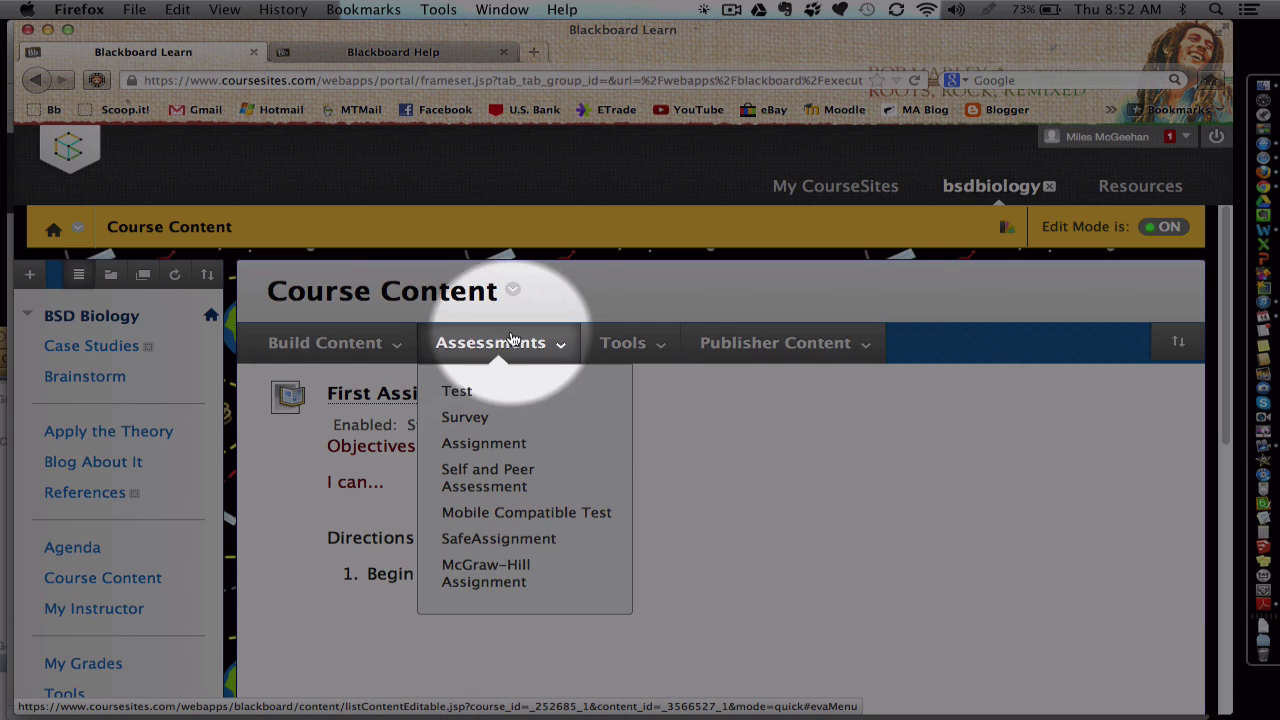
left_click(623, 343)
scroll(614, 373, "down", 1)
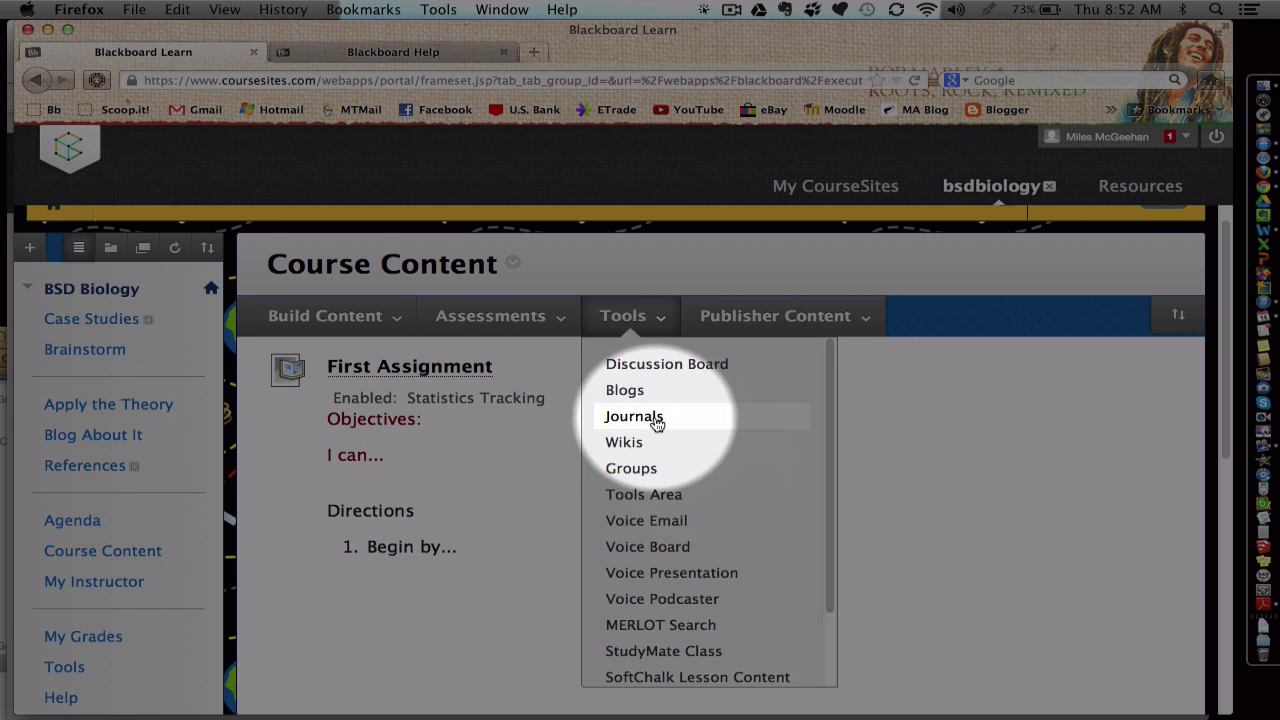
scroll(459, 421, "down", 1)
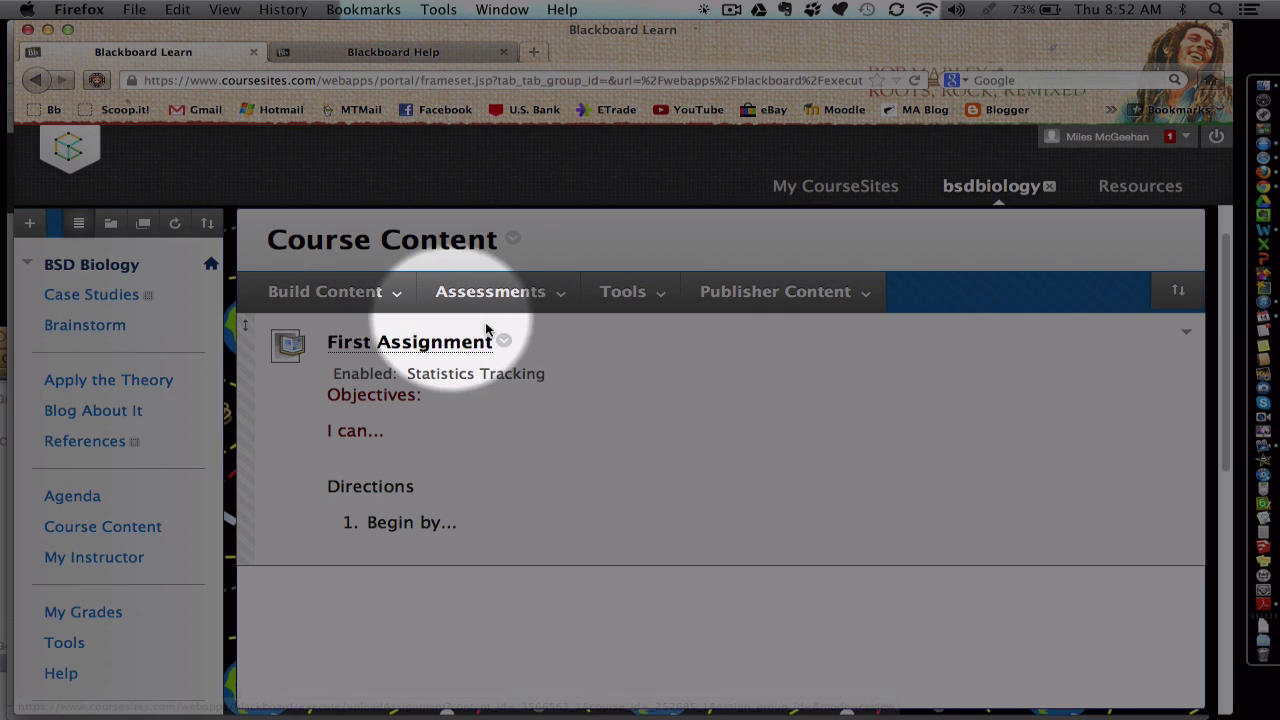
left_click(482, 292)
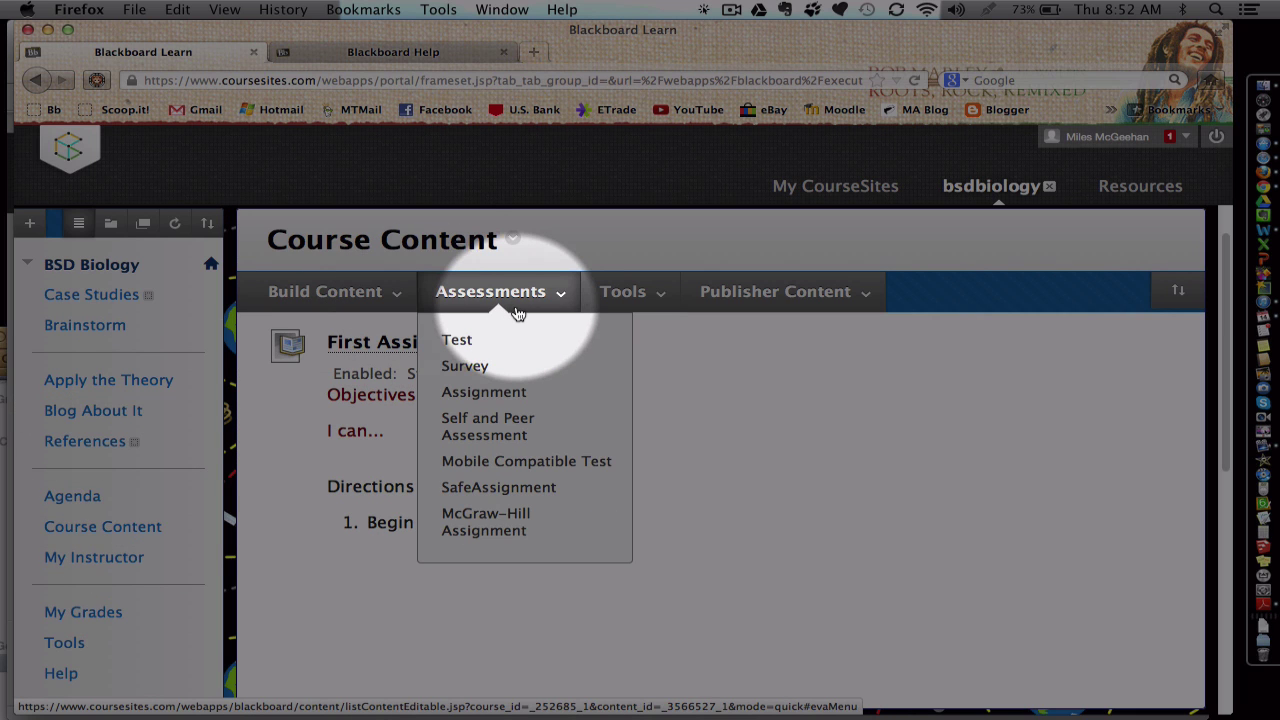